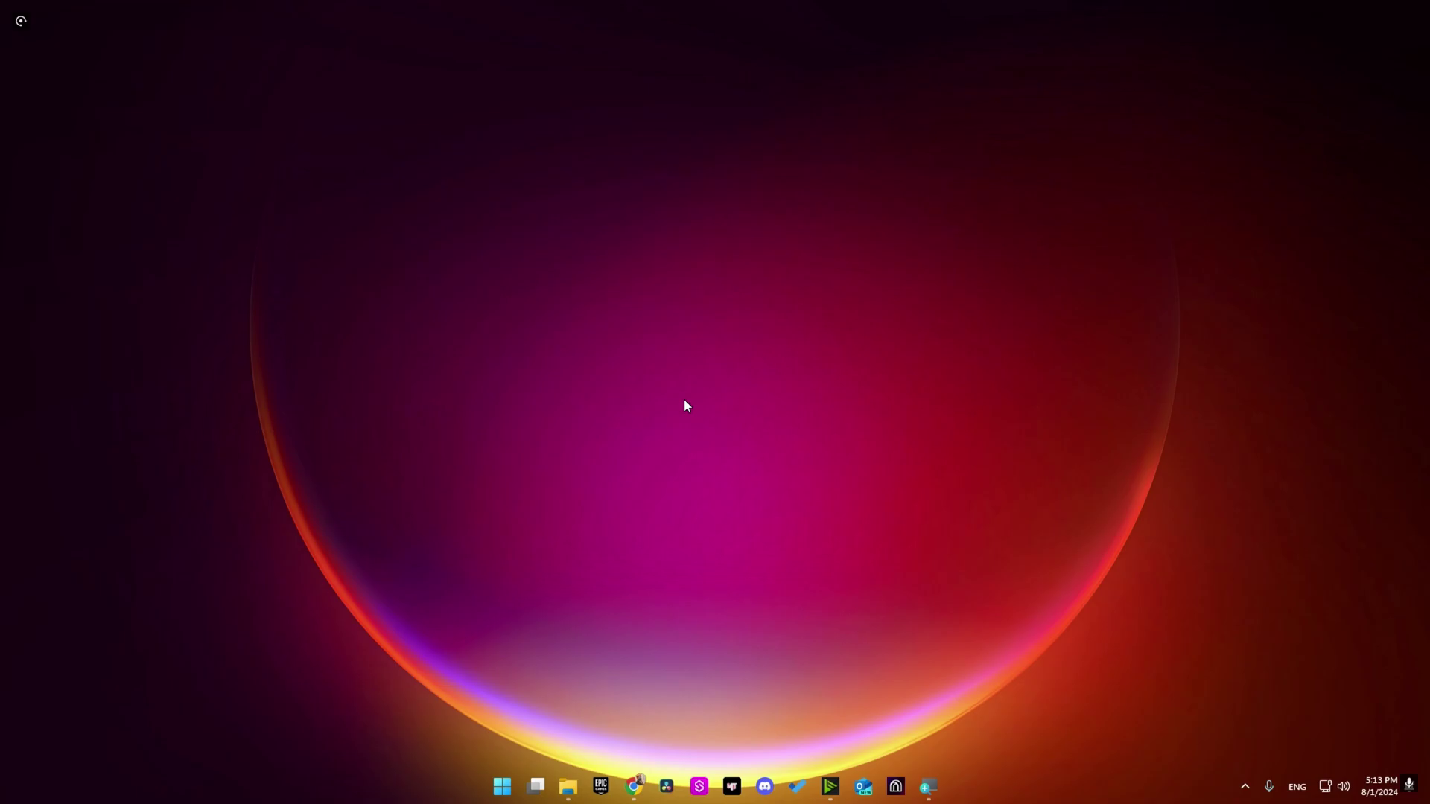
- Switch to Chrome, go to the ACE Tools and Reference Workflows section and bring up the ACE Unreal Engine plugin download, dismissing it
click(635, 787)
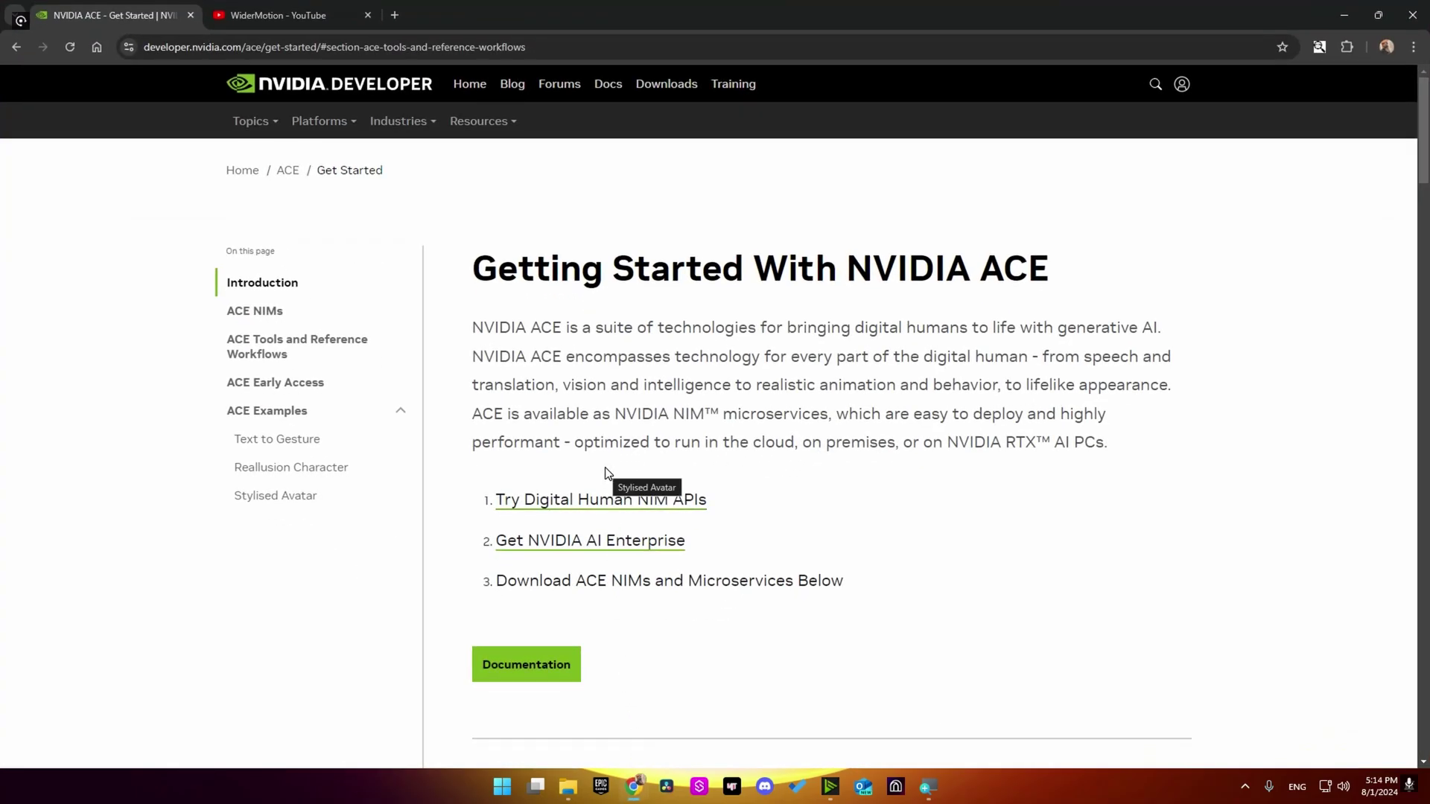
click(260, 348)
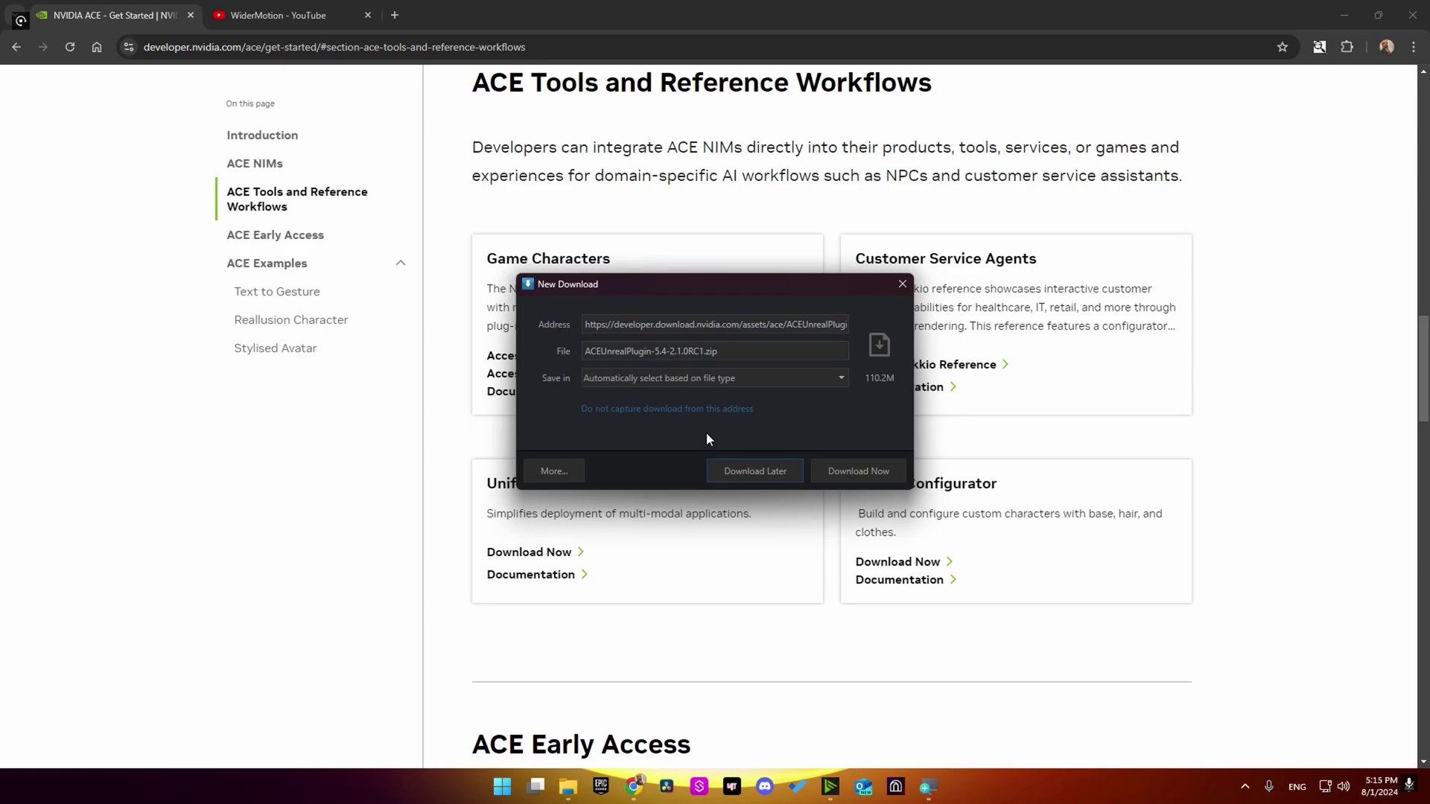
click(901, 284)
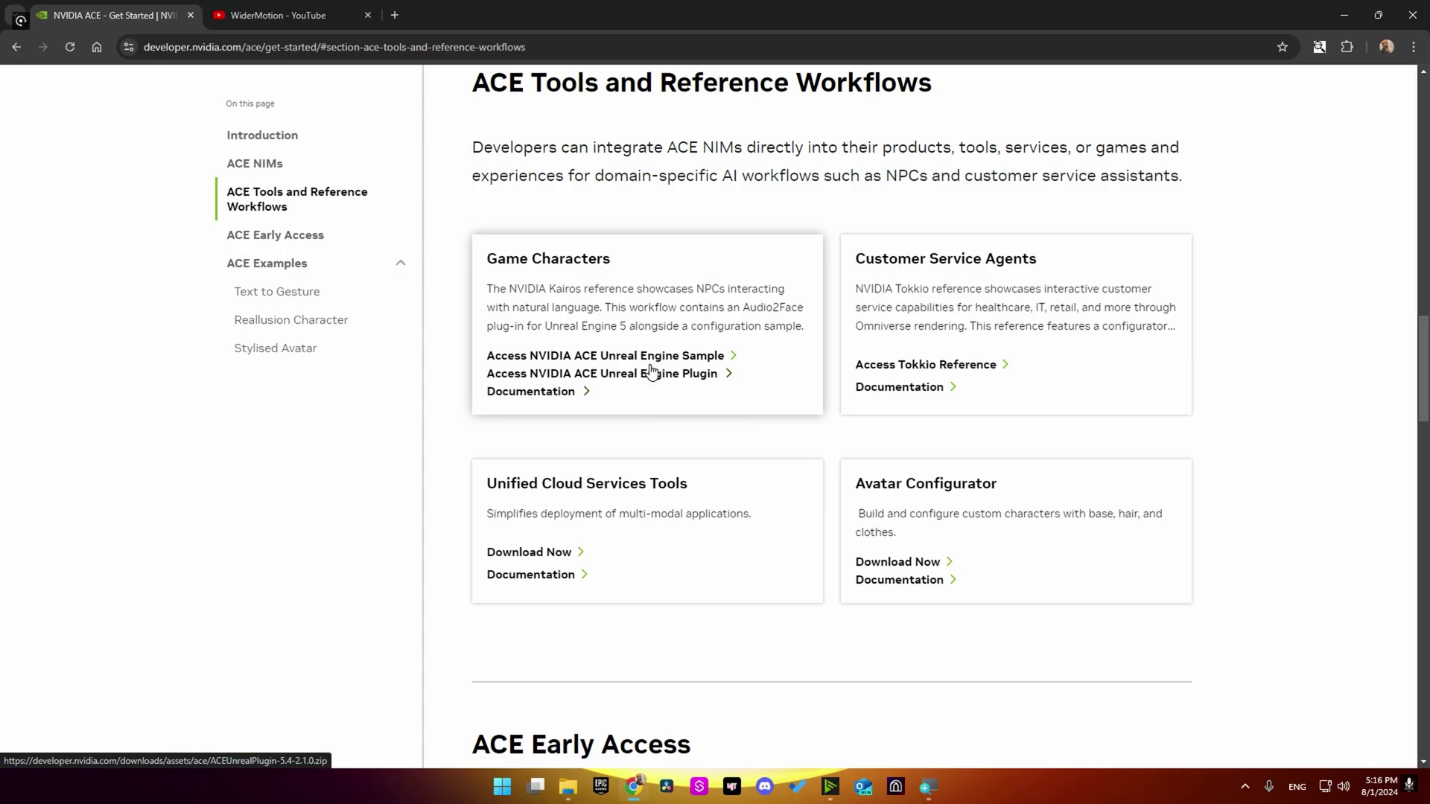
- Load the copied ACE Unreal Engine plugin link in the YouTube tab with its engine version changed to 5.3, dismissing the download
right_click(648, 374)
click(726, 512)
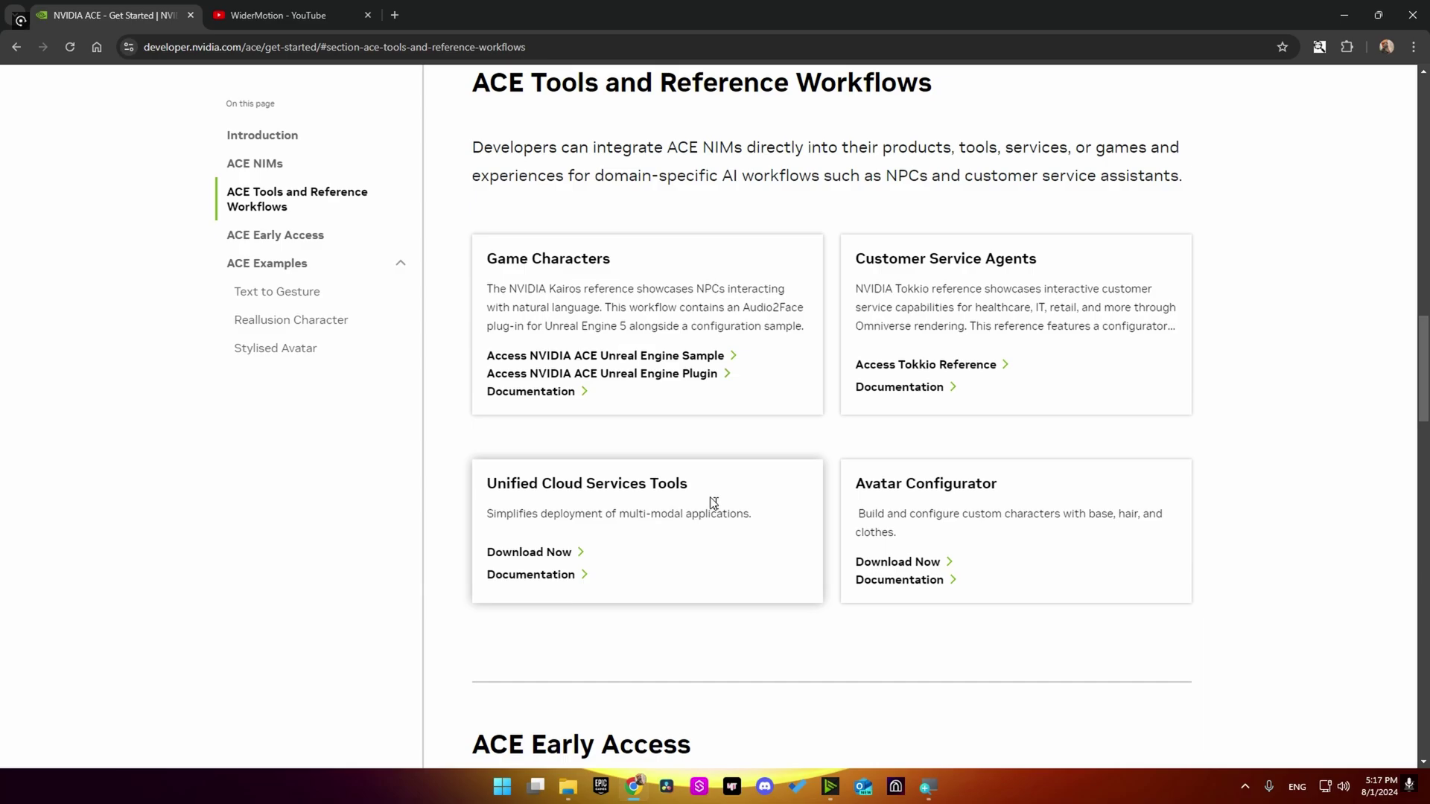
click(283, 15)
key(ctrl+l)
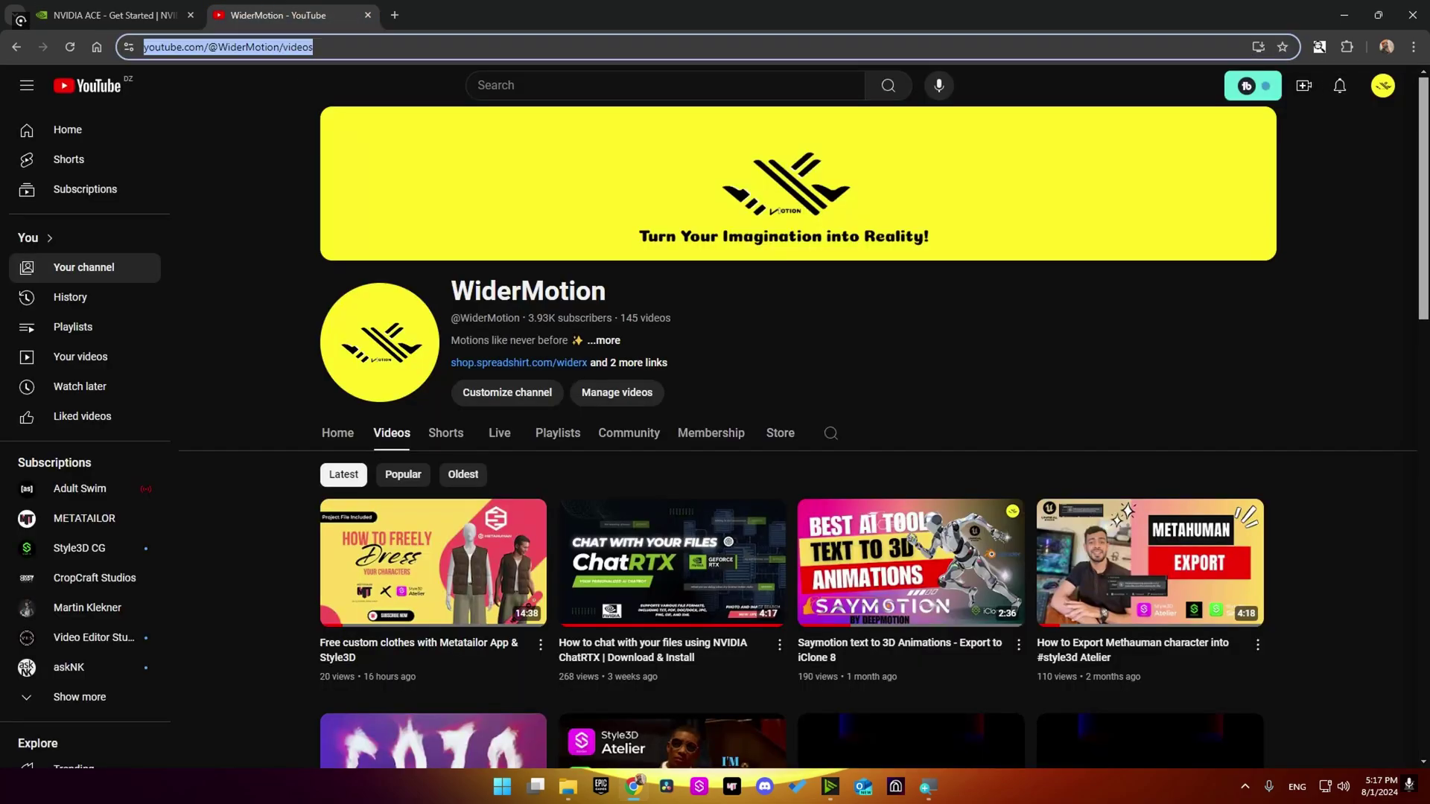
key(ctrl+v)
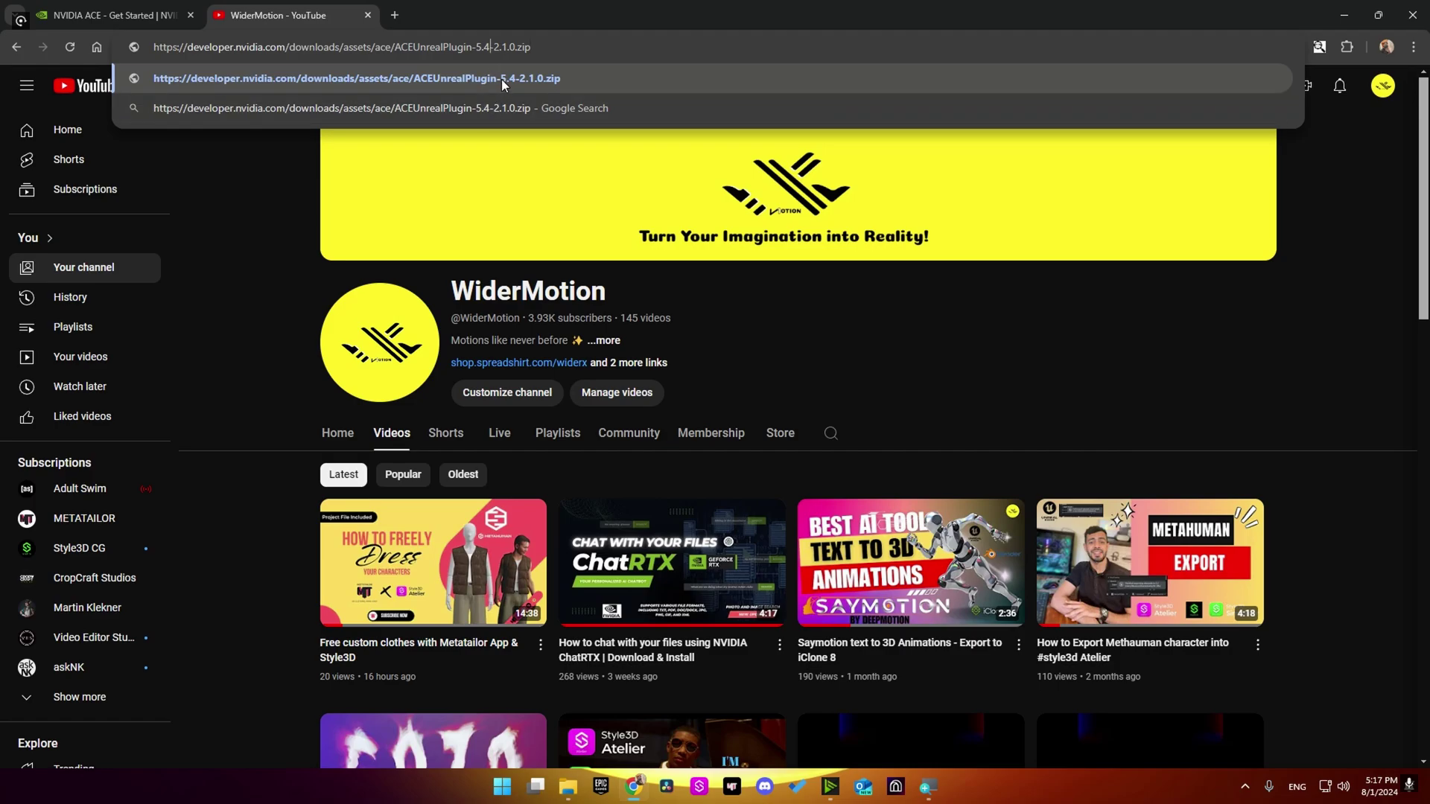
key(BackSpace)
text(3)
key(Return)
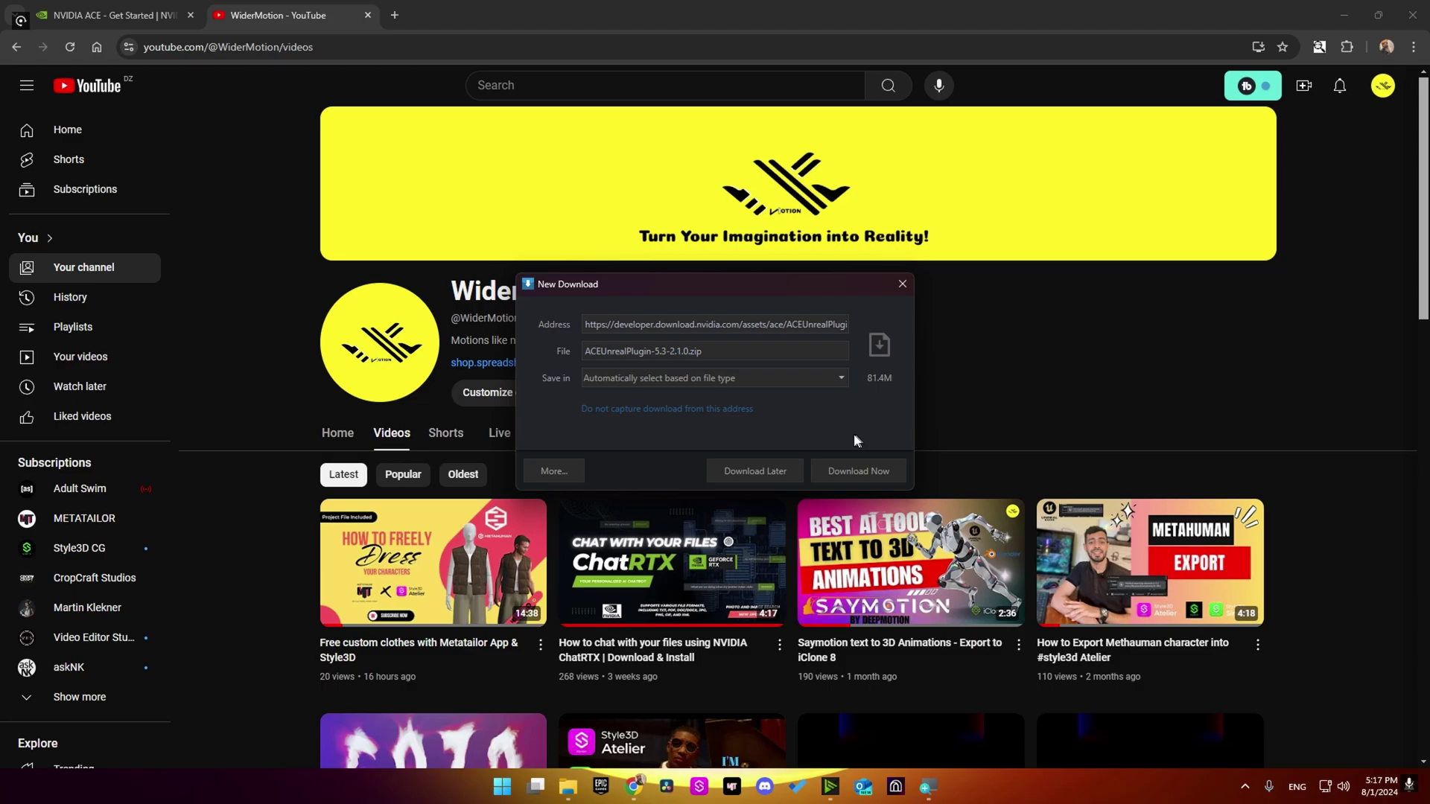
click(902, 283)
click(127, 9)
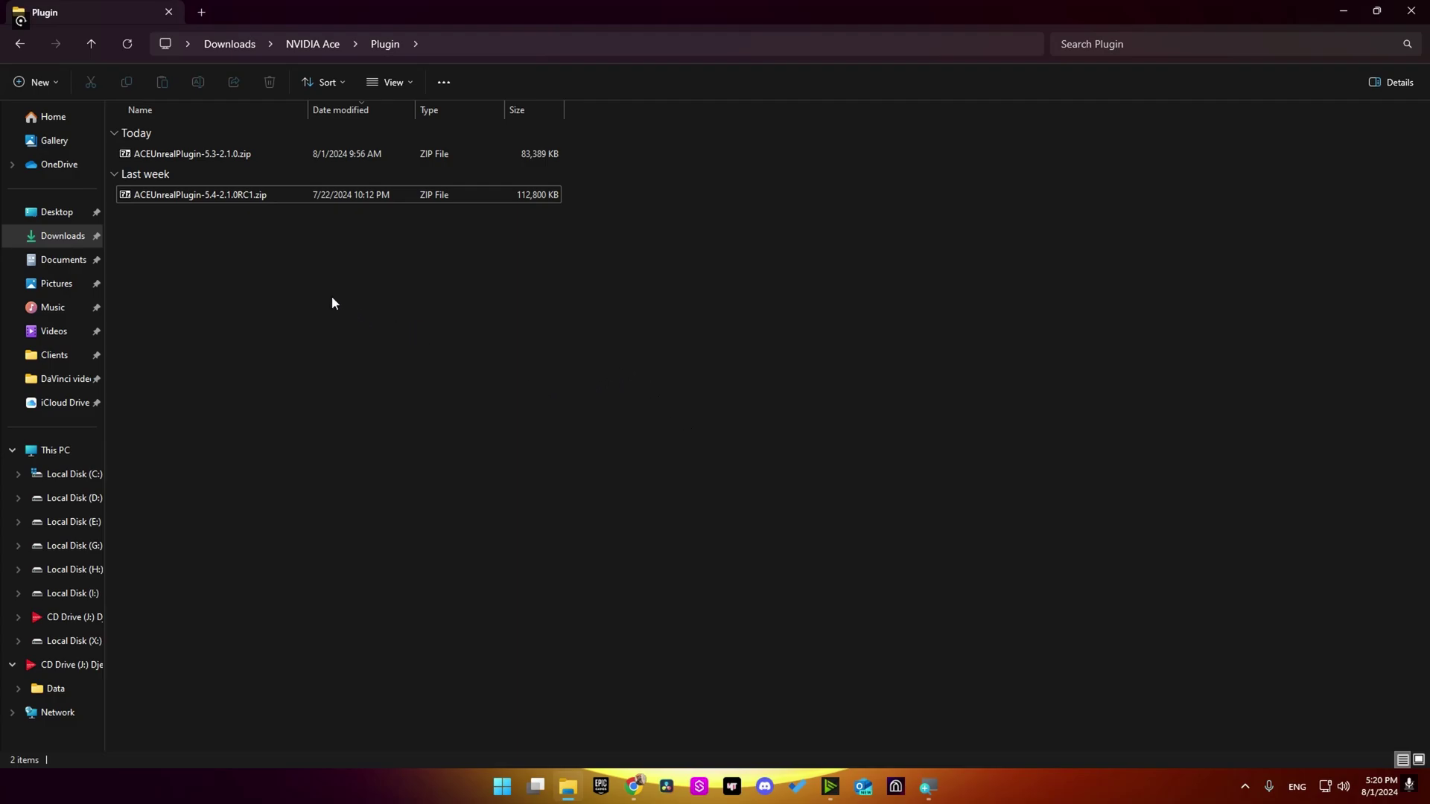
- Extract ACEUnrealPlugin-5.4-2.1.0RC1.zip into its own folder inside the Plugin folder
click(216, 195)
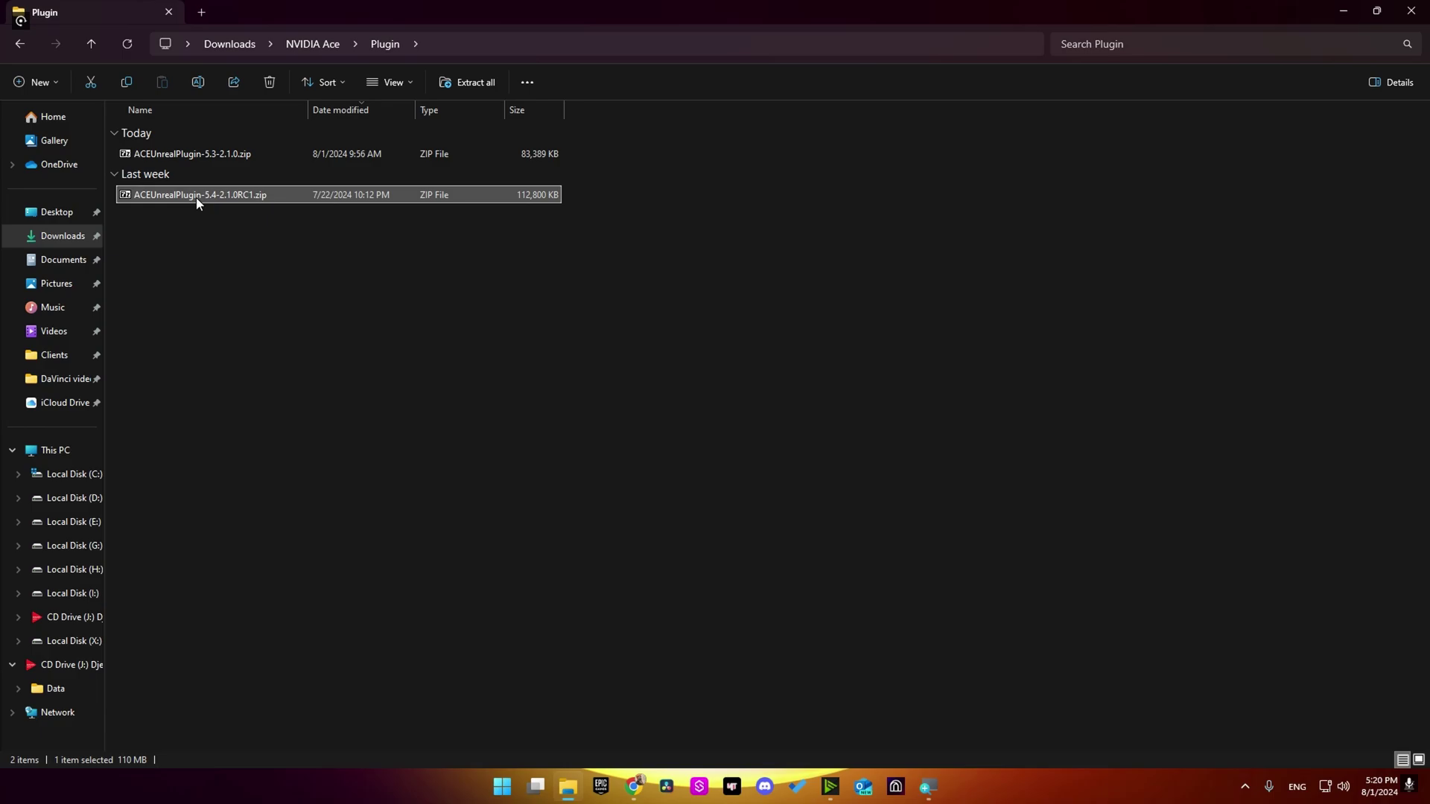
right_click(196, 202)
click(221, 176)
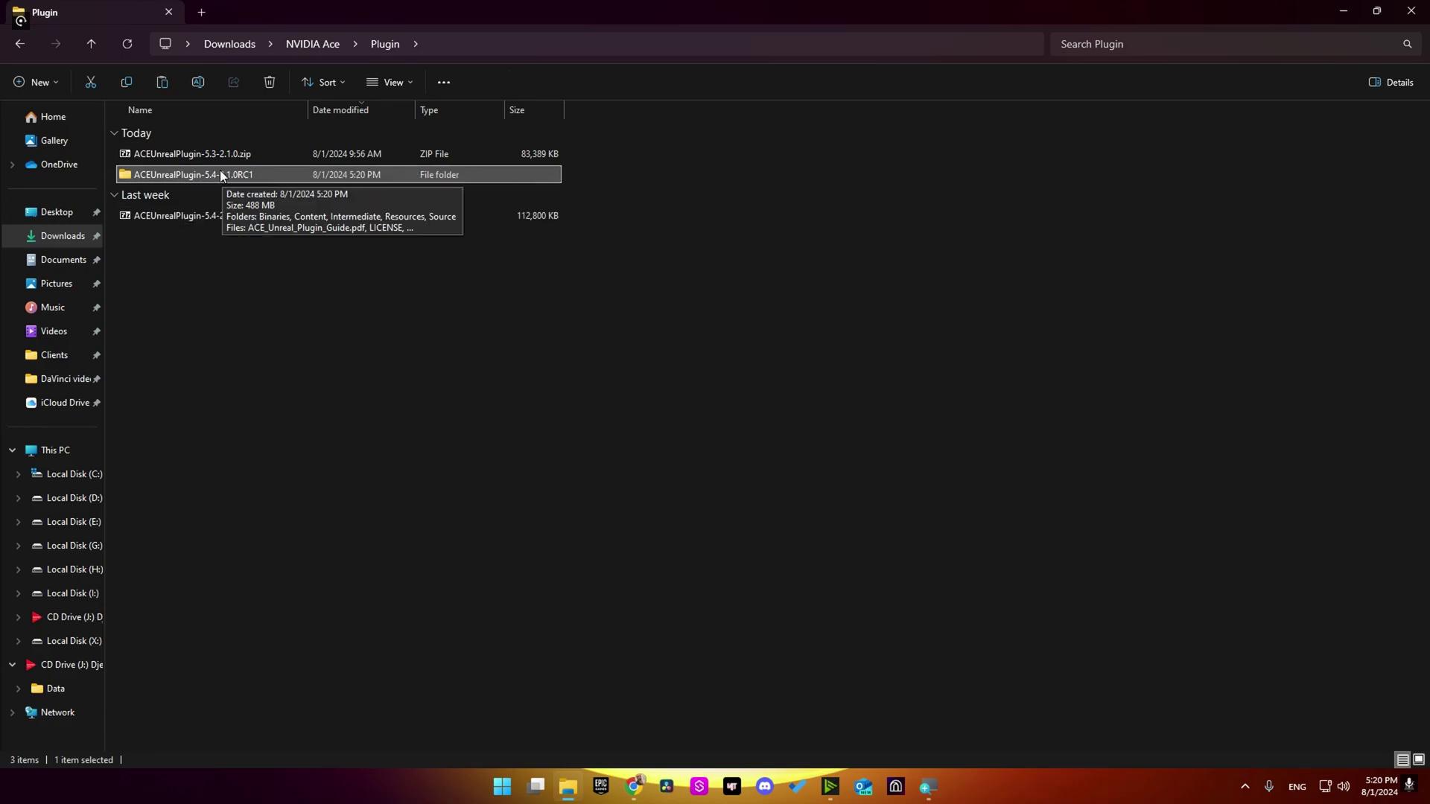
- Copy the extracted ACEUnrealPlugin-5.4-2.1.0RC1 folder and open Epic Games\UE_5.4\Engine\Plugins\Marketplace on drive X: in a separate tab
right_click(199, 176)
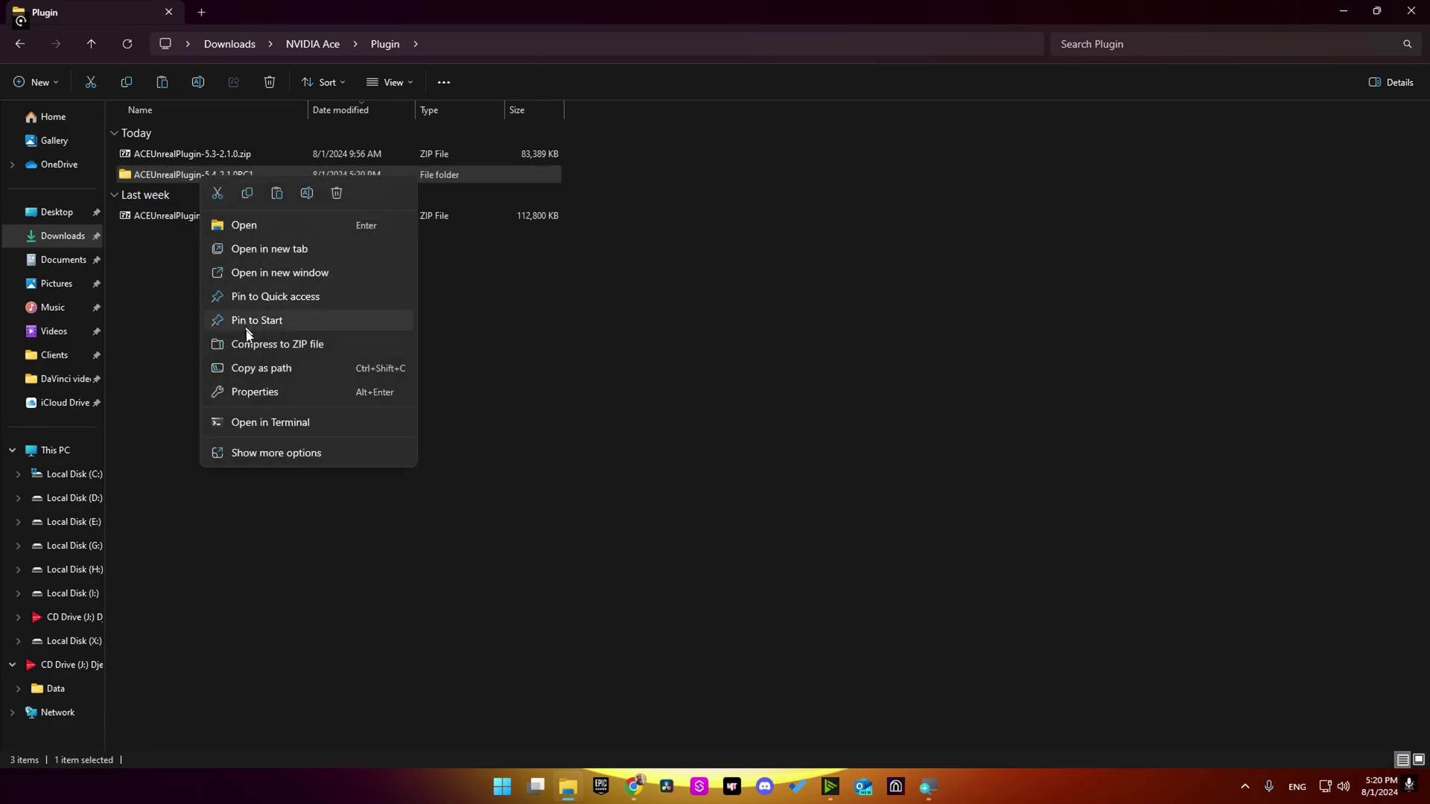
click(247, 192)
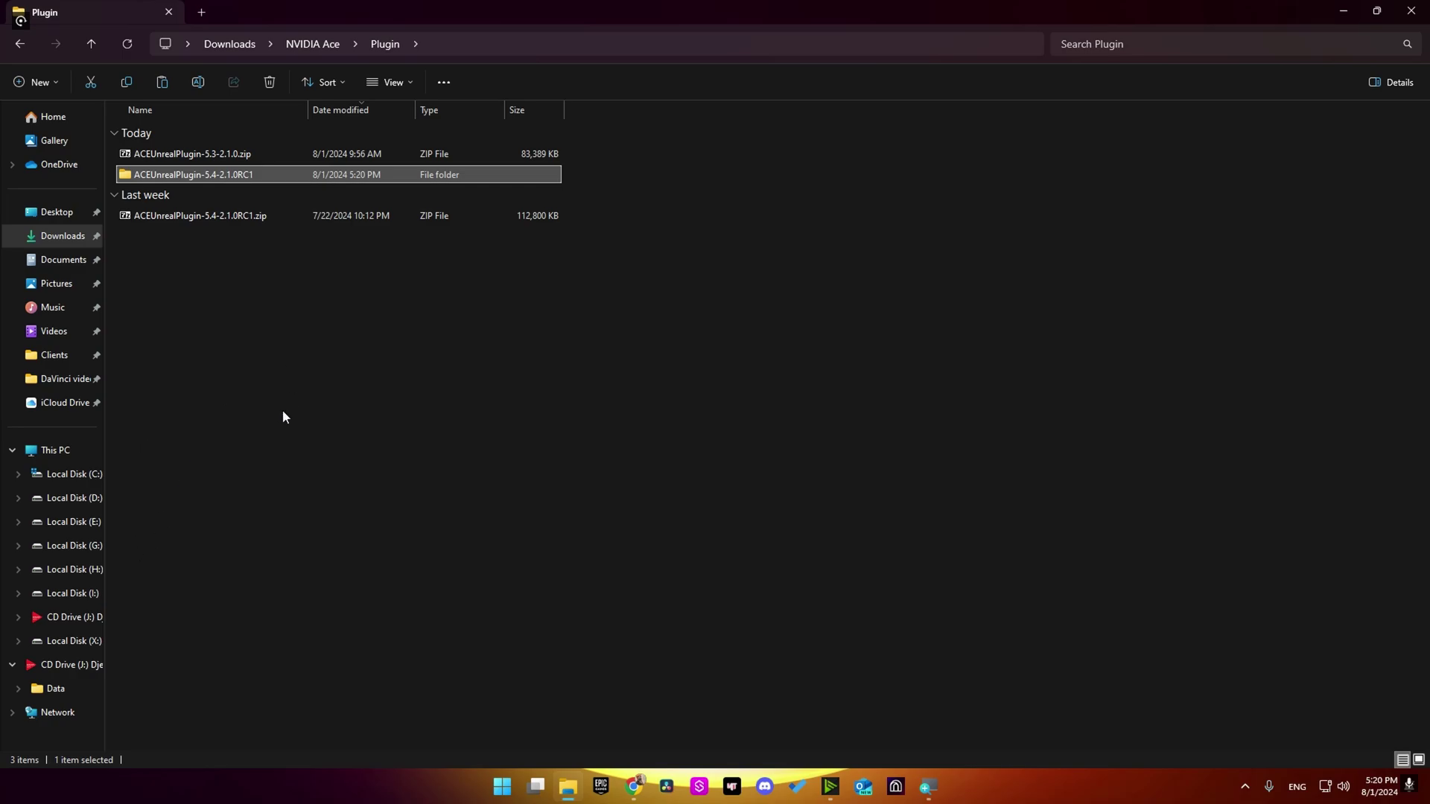
middle_click(82, 641)
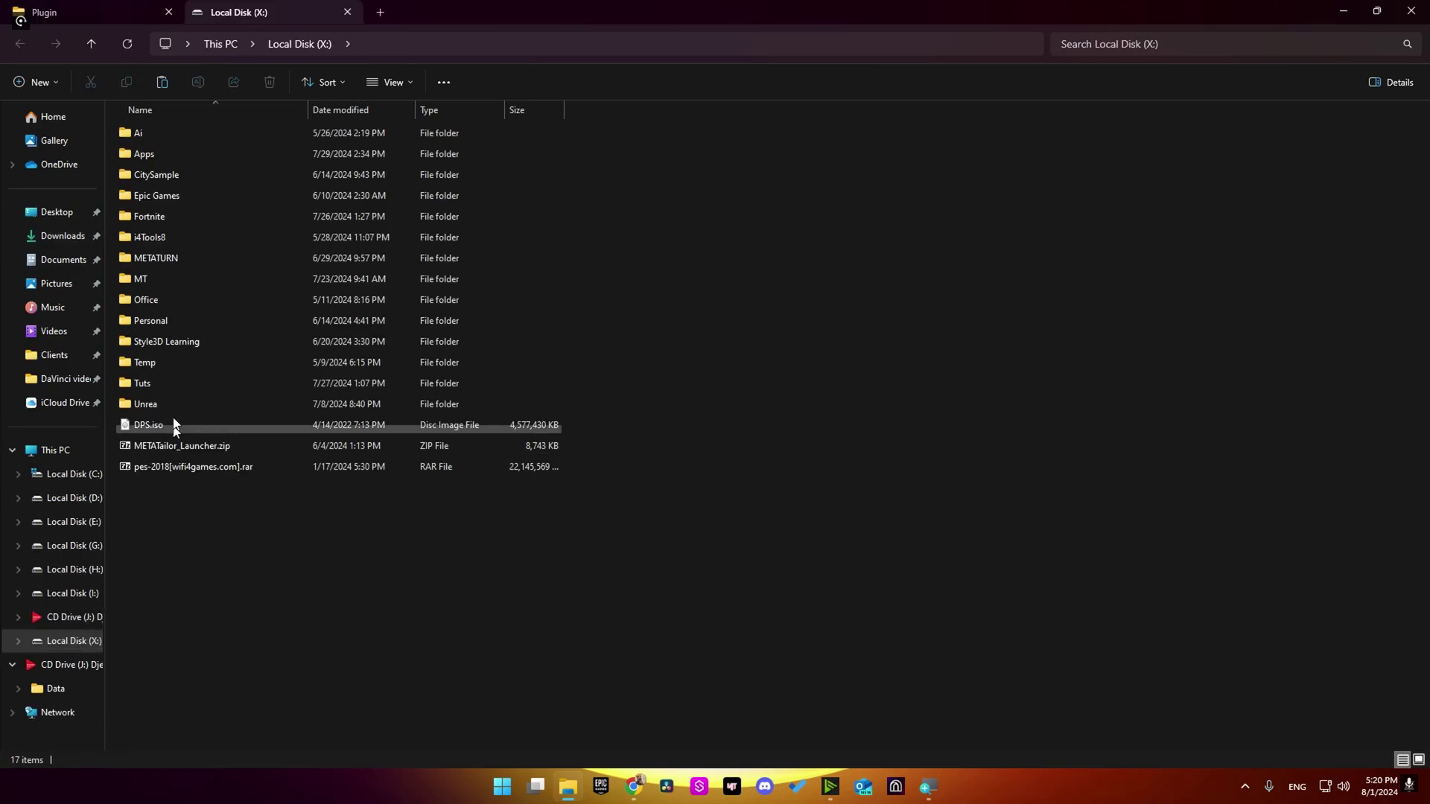
double_click(165, 199)
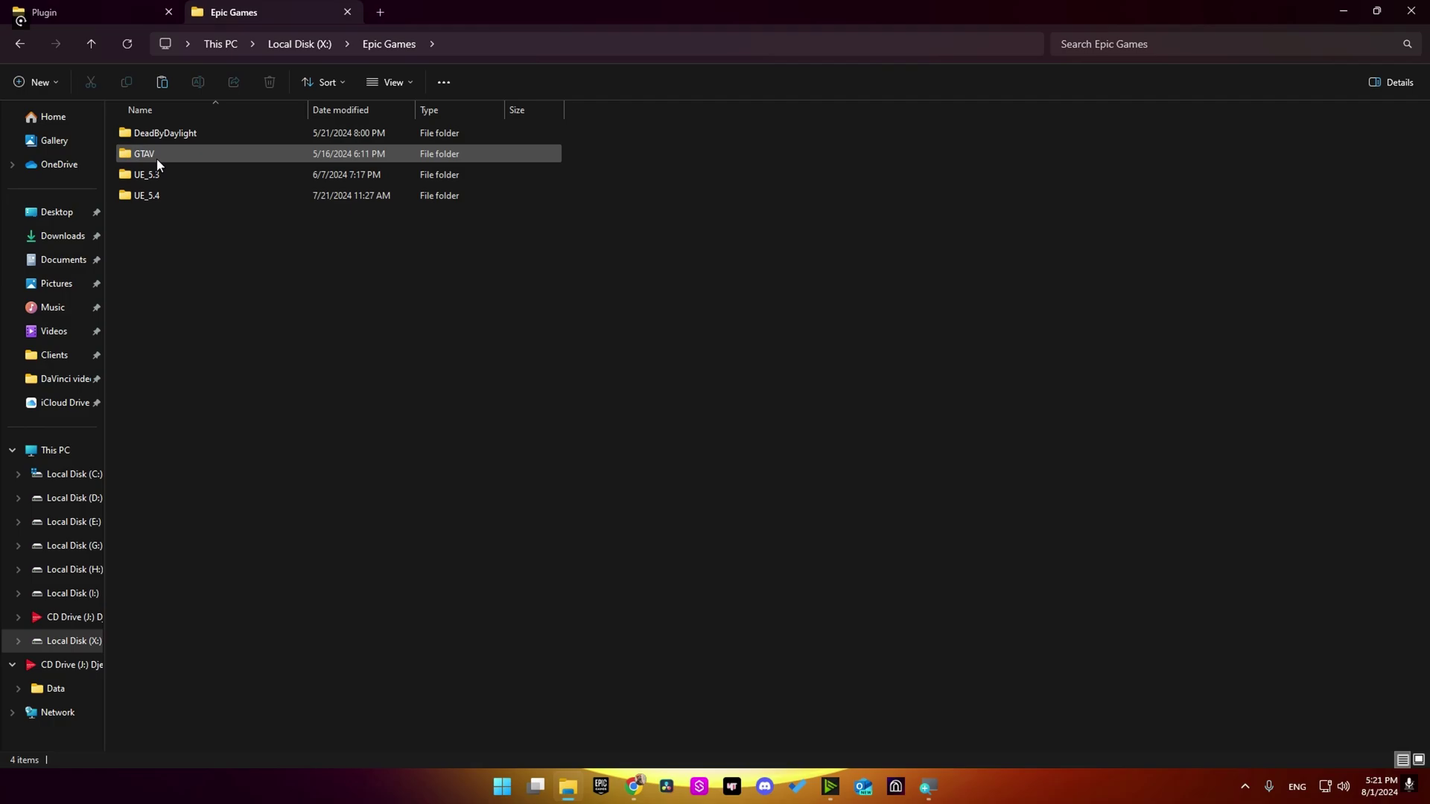
double_click(157, 195)
double_click(190, 156)
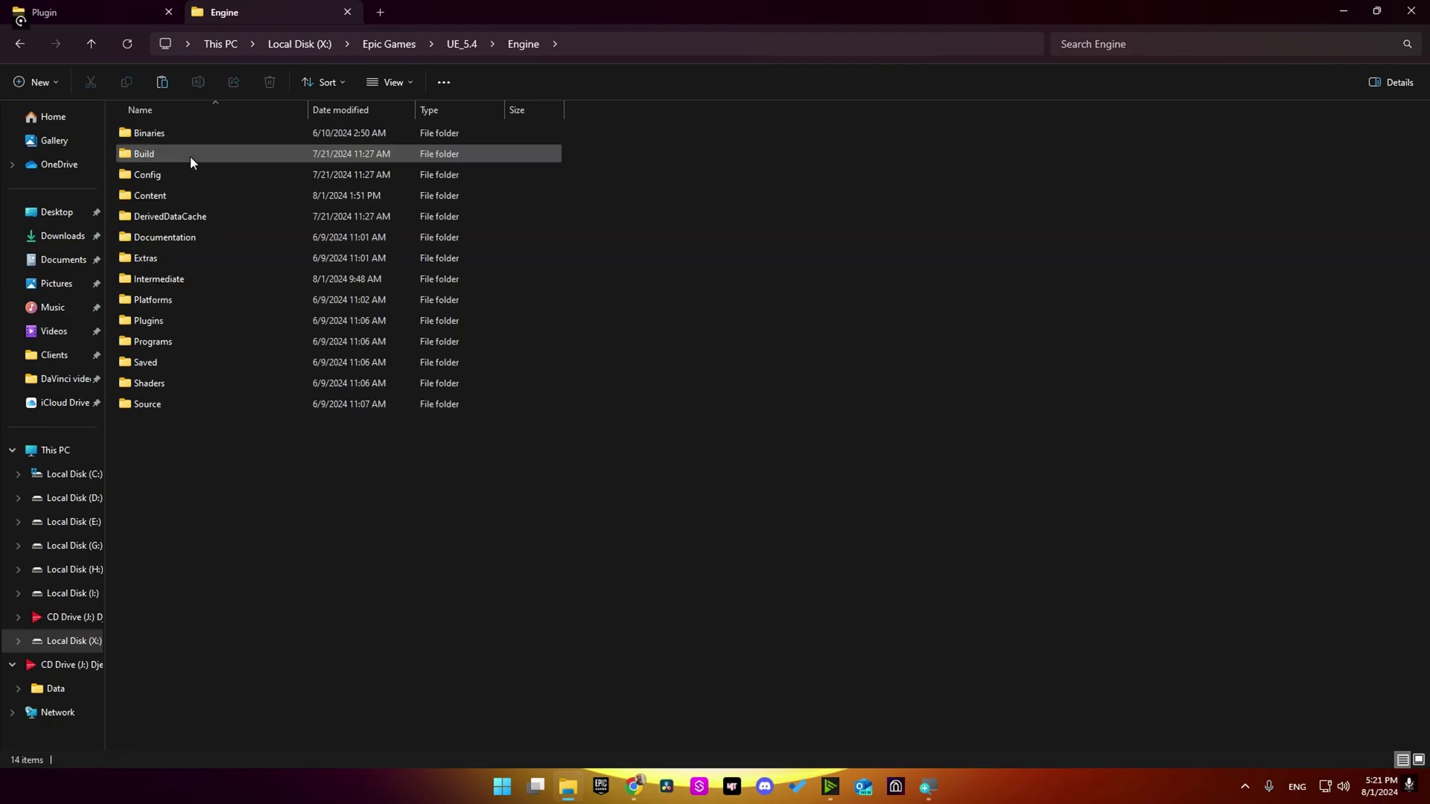
double_click(182, 320)
click(176, 737)
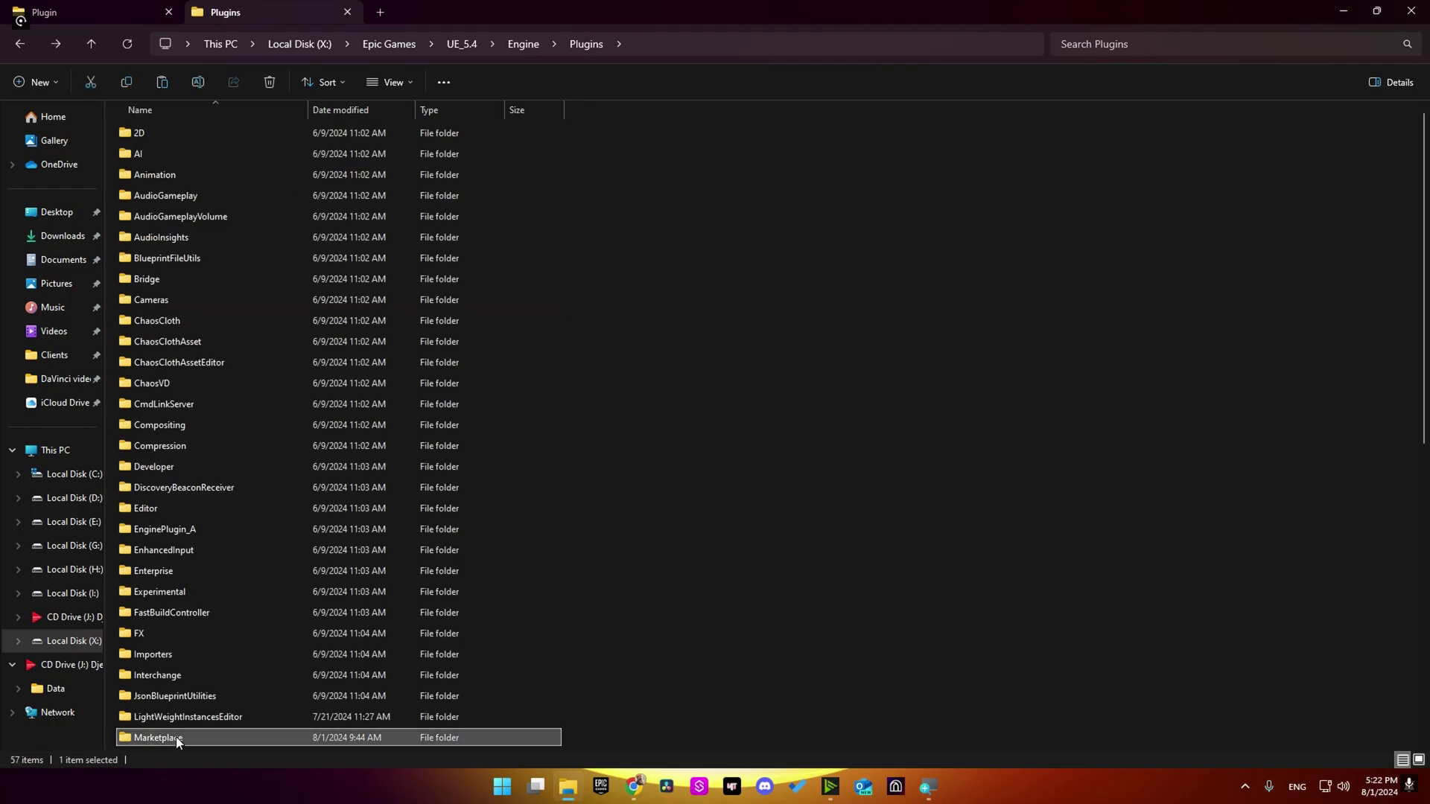
double_click(324, 734)
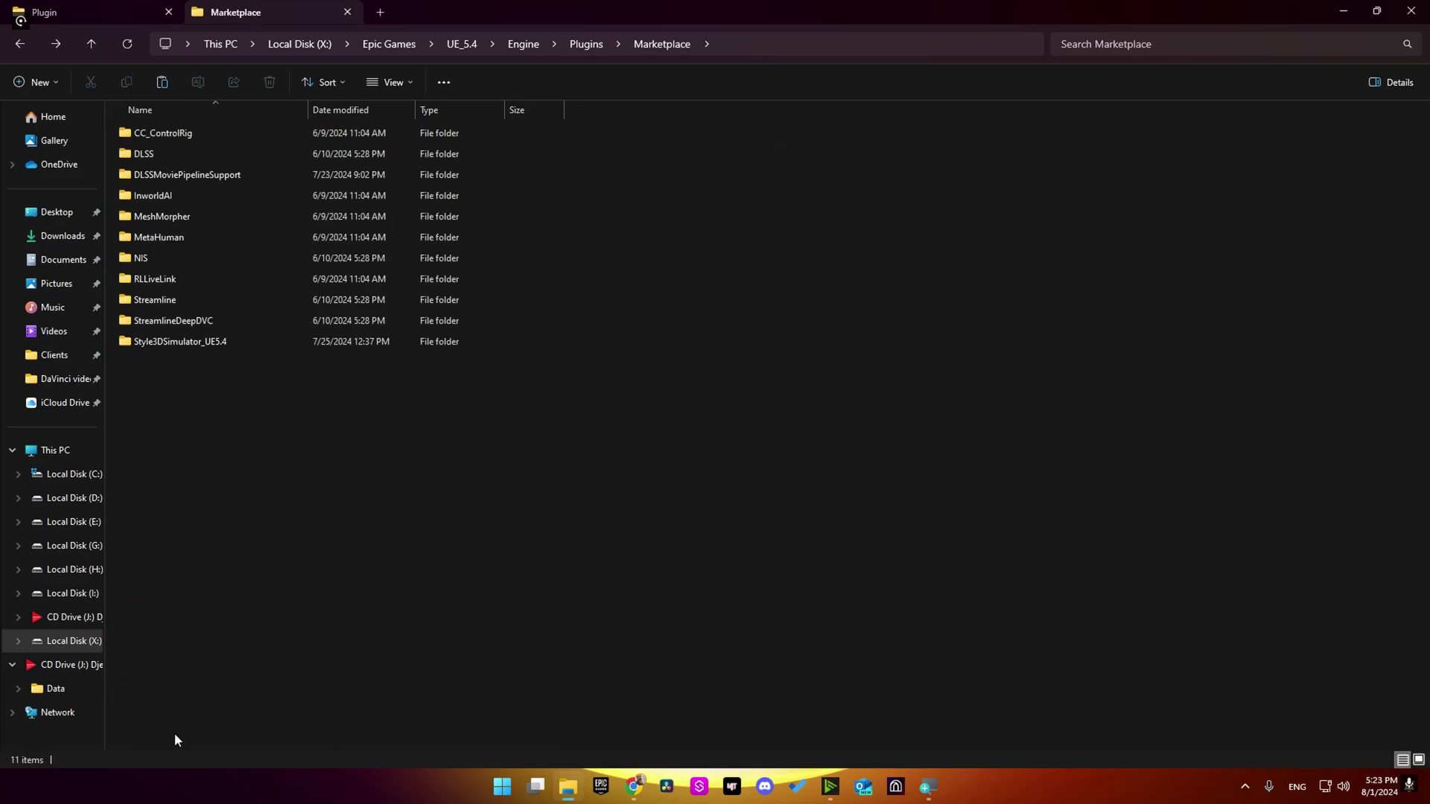
- Paste the copied plugin folder into the Marketplace folder and minimize File Explorer
right_click(234, 460)
click(250, 479)
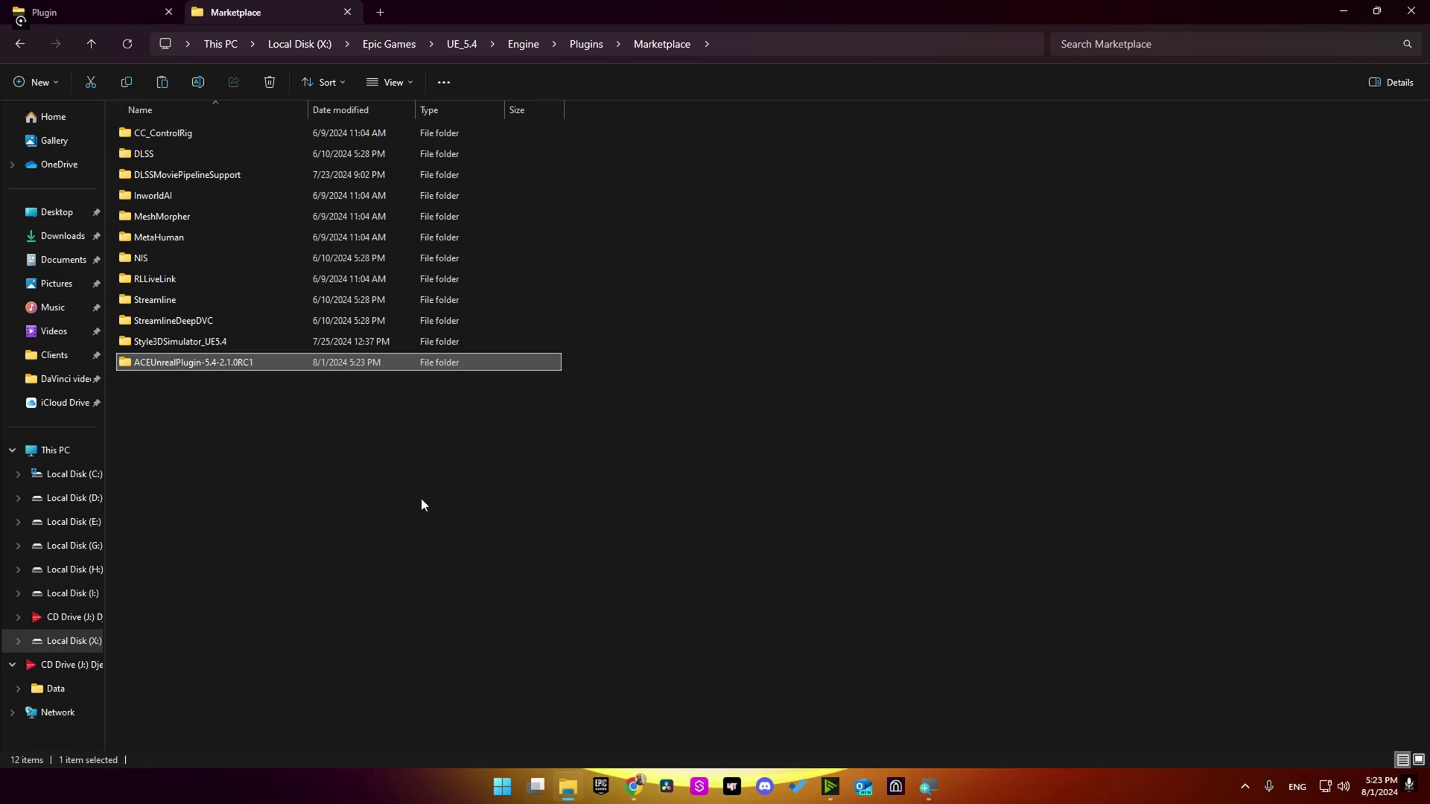
click(356, 415)
click(1342, 10)
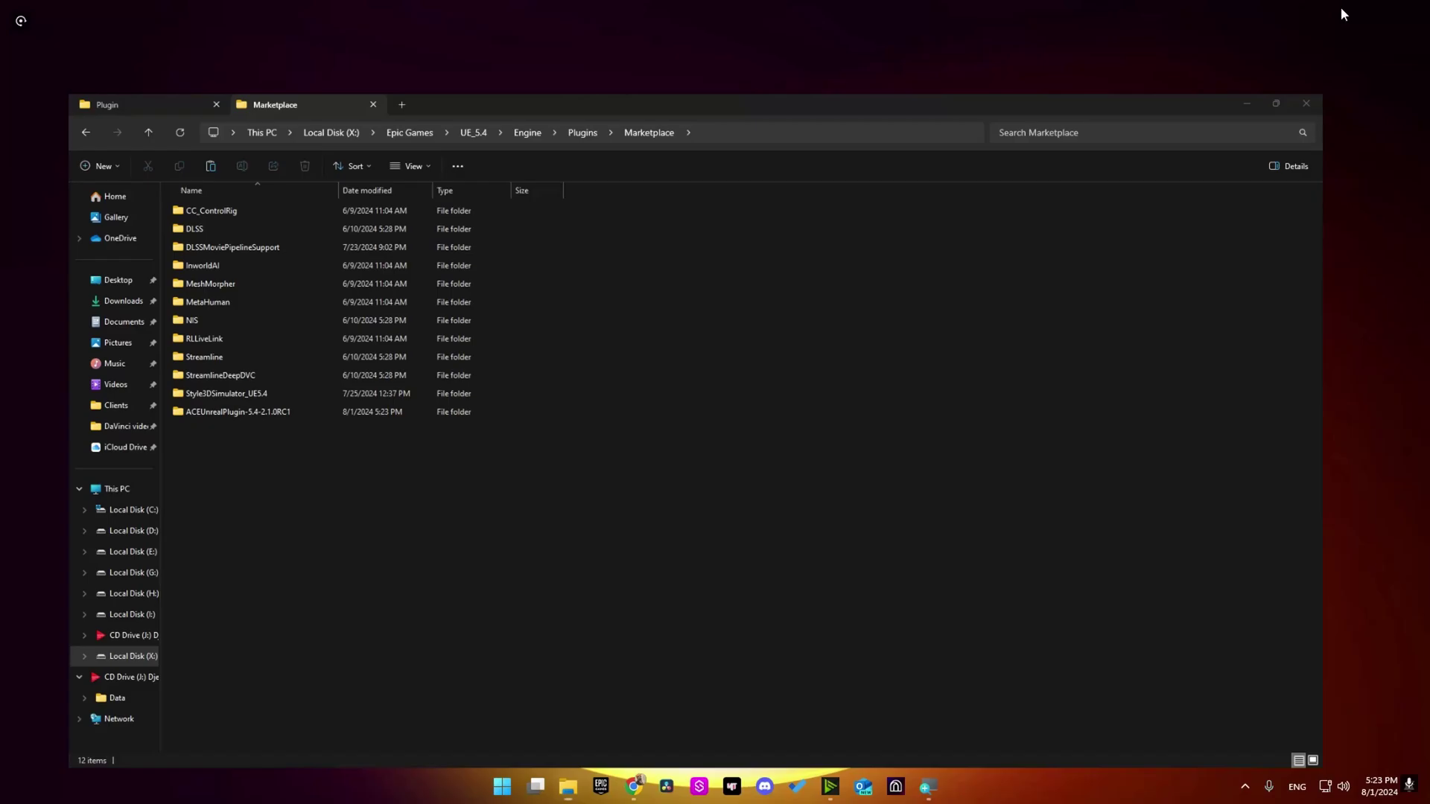
- Return to Chrome, bring up the NVIDIA ACE Unreal Engine Sample download, dismiss it and minimize the browser
click(642, 791)
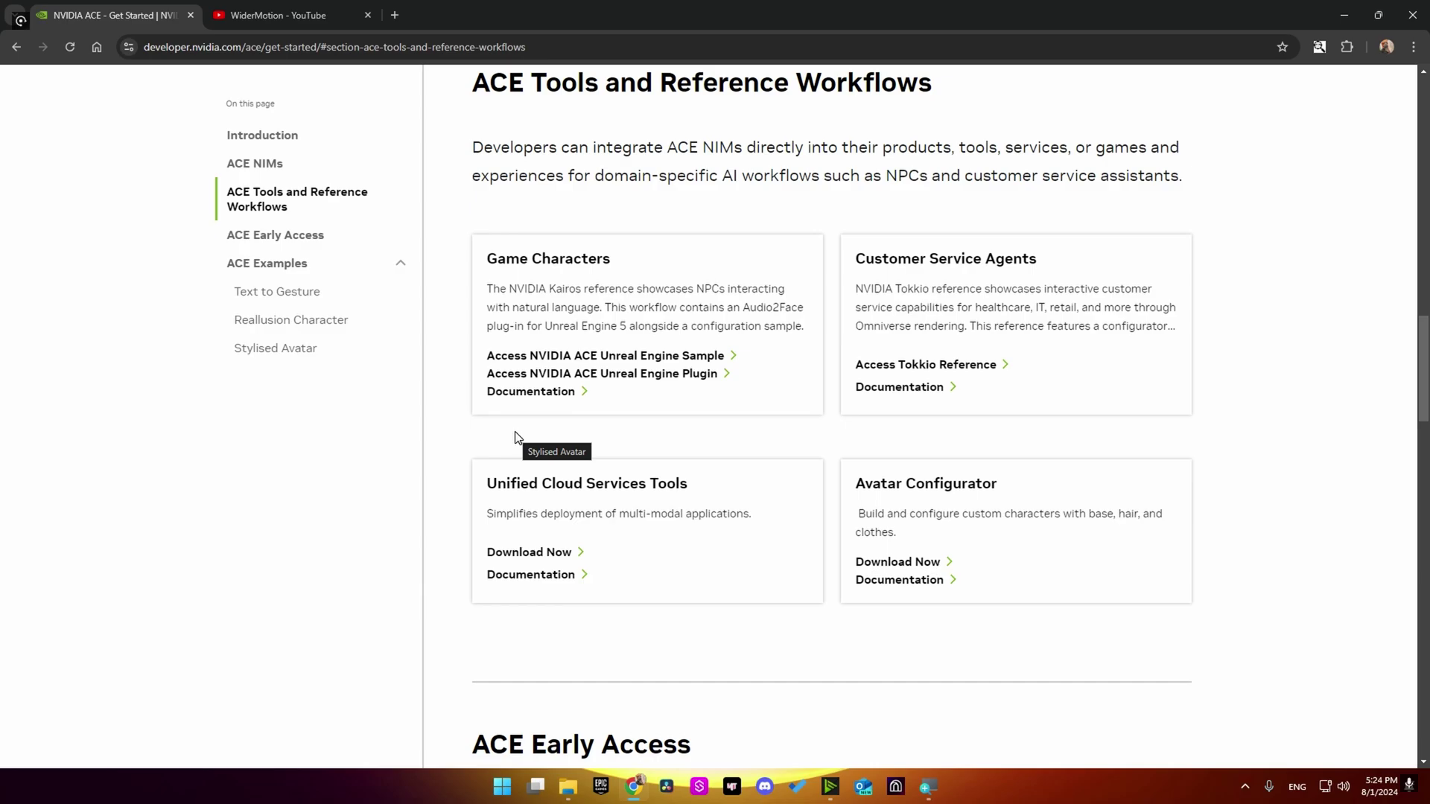
click(654, 359)
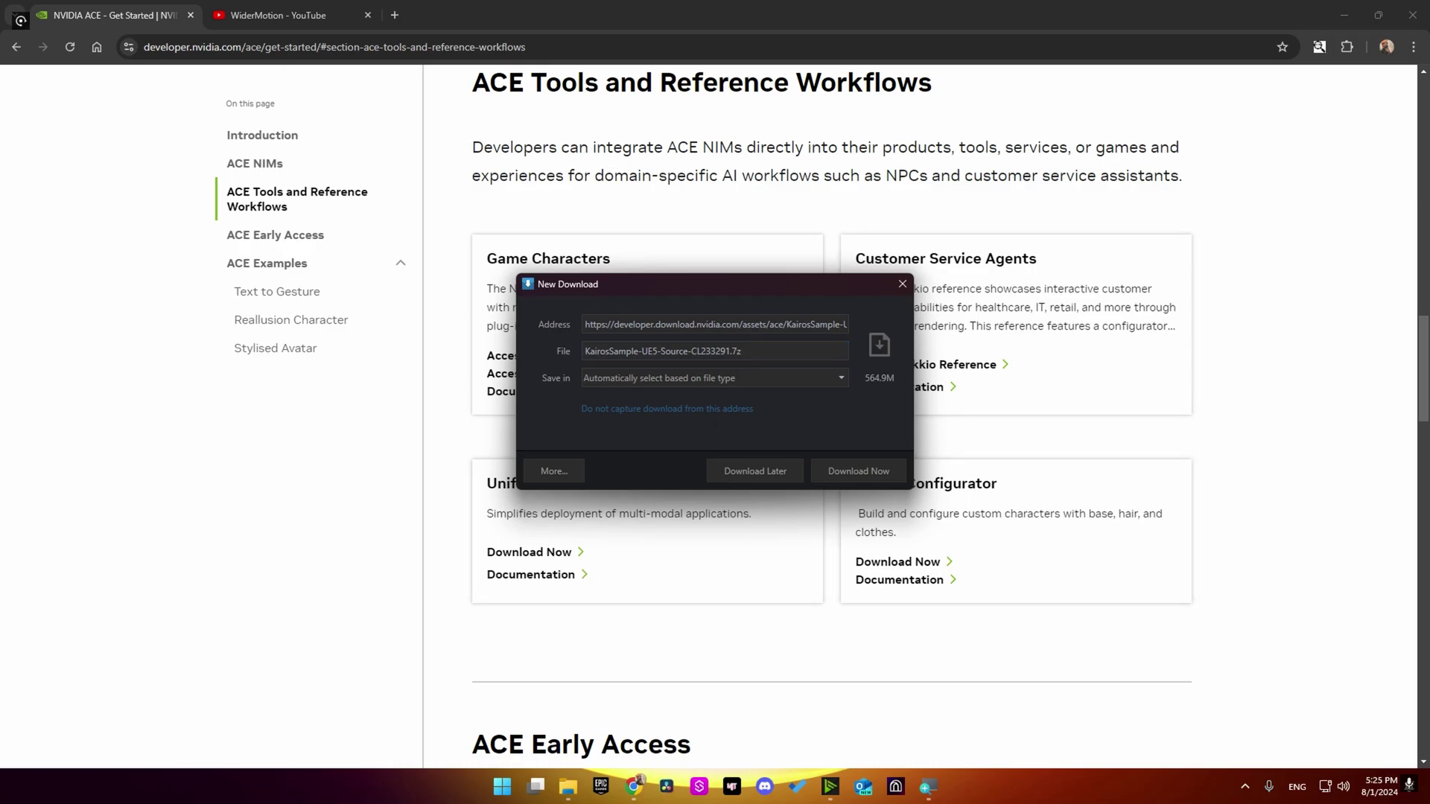
click(901, 285)
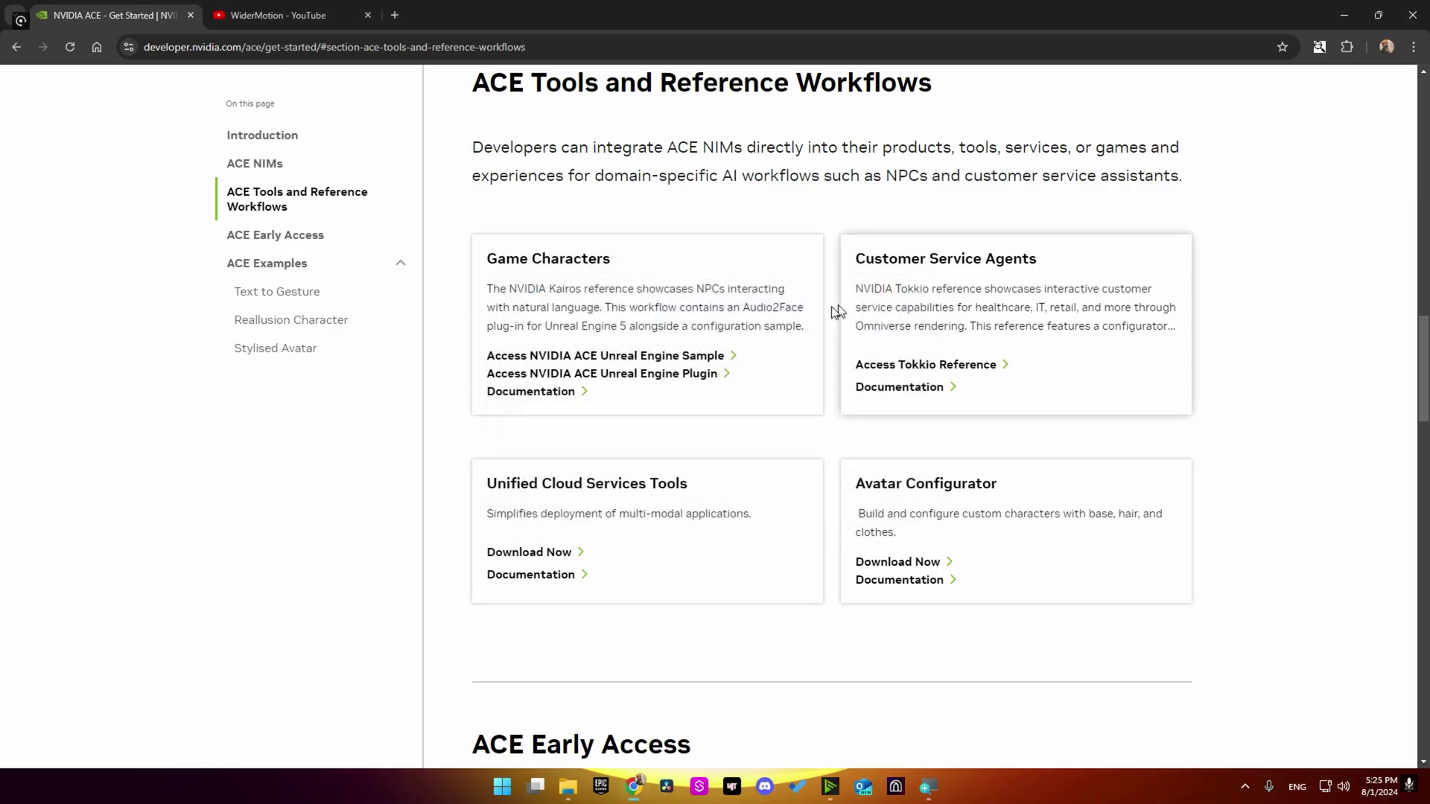
click(1343, 15)
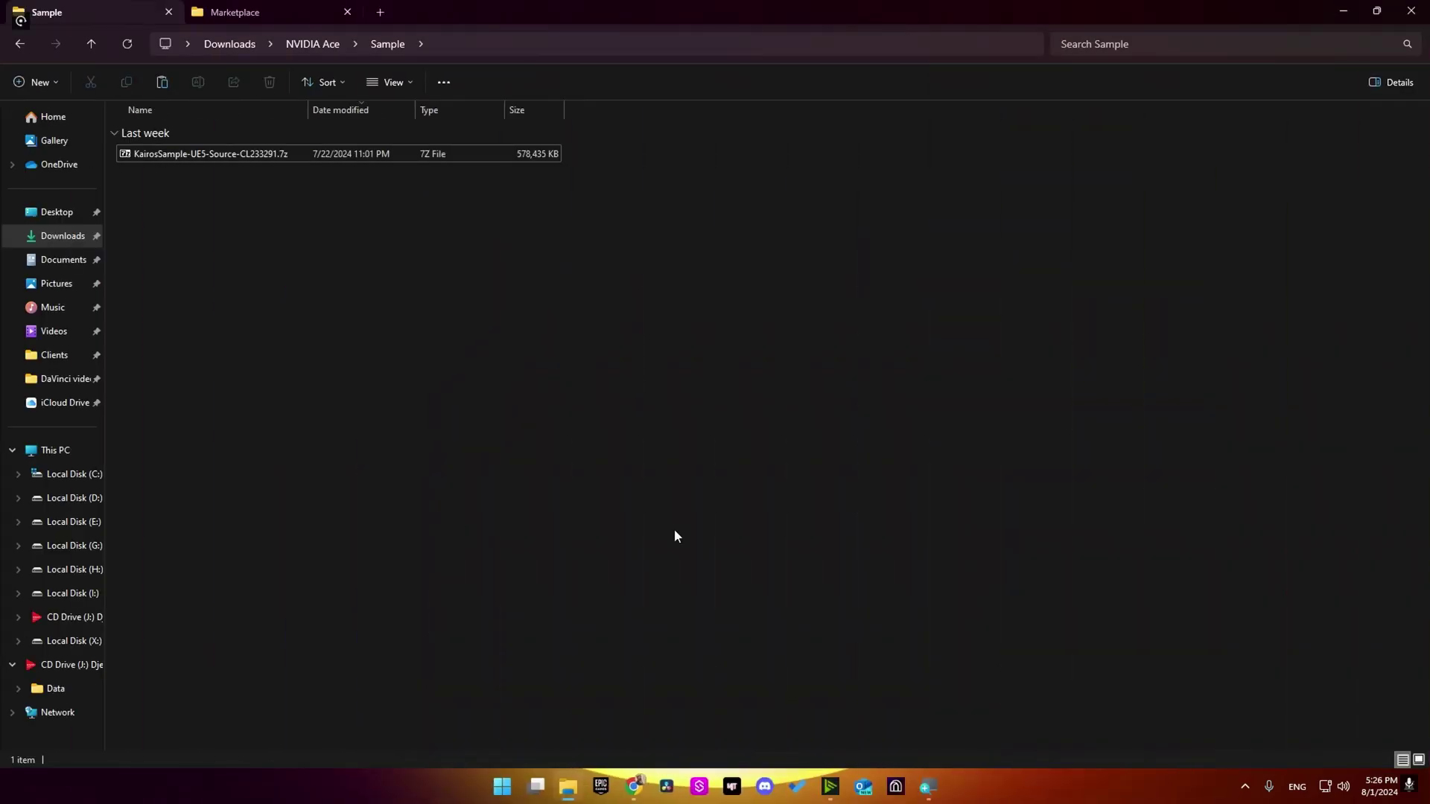
- Extract KairosSample-UE5-Source-CL233291.7z into a folder of the same name and open that folder
right_click(216, 152)
click(273, 398)
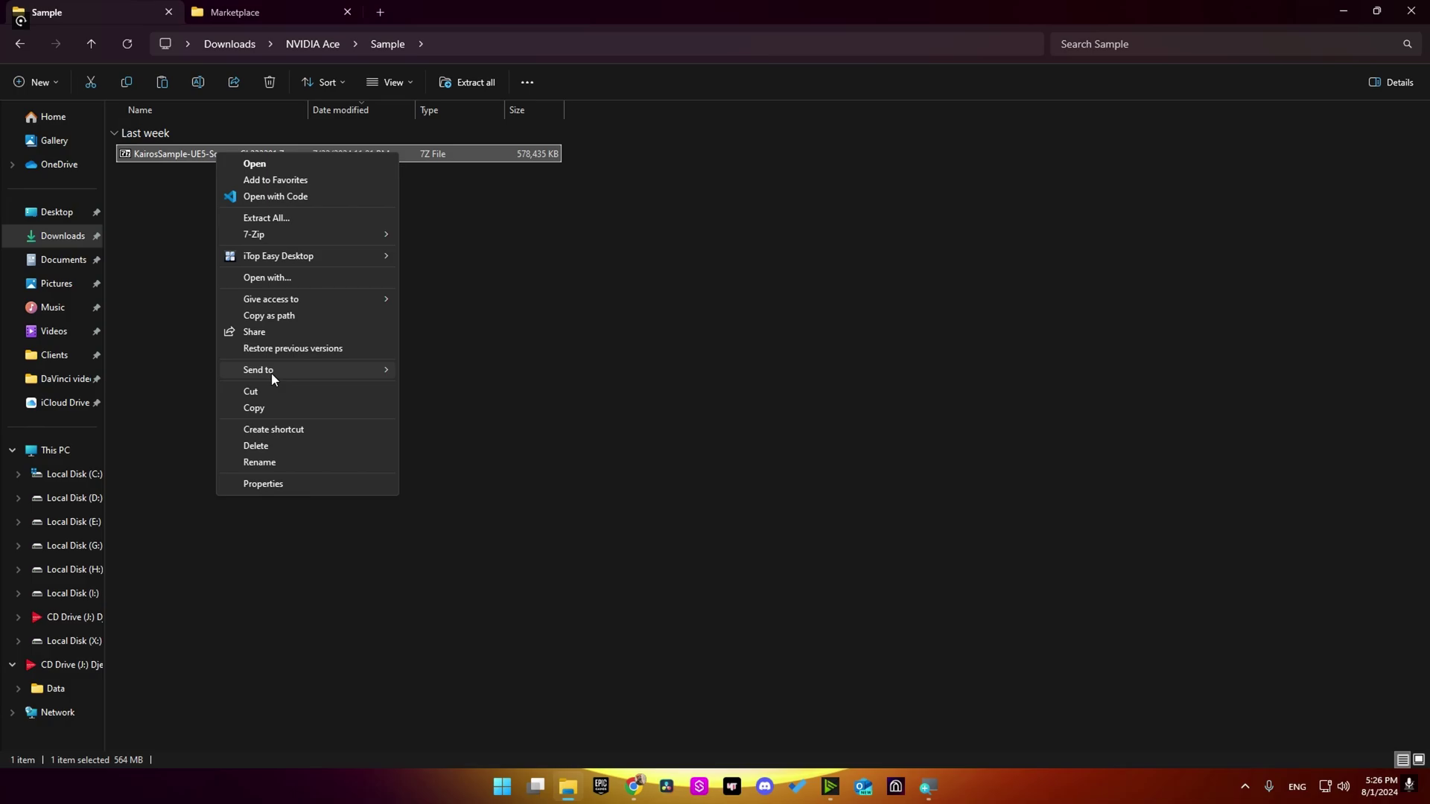
mouse_move(324, 234)
click(463, 302)
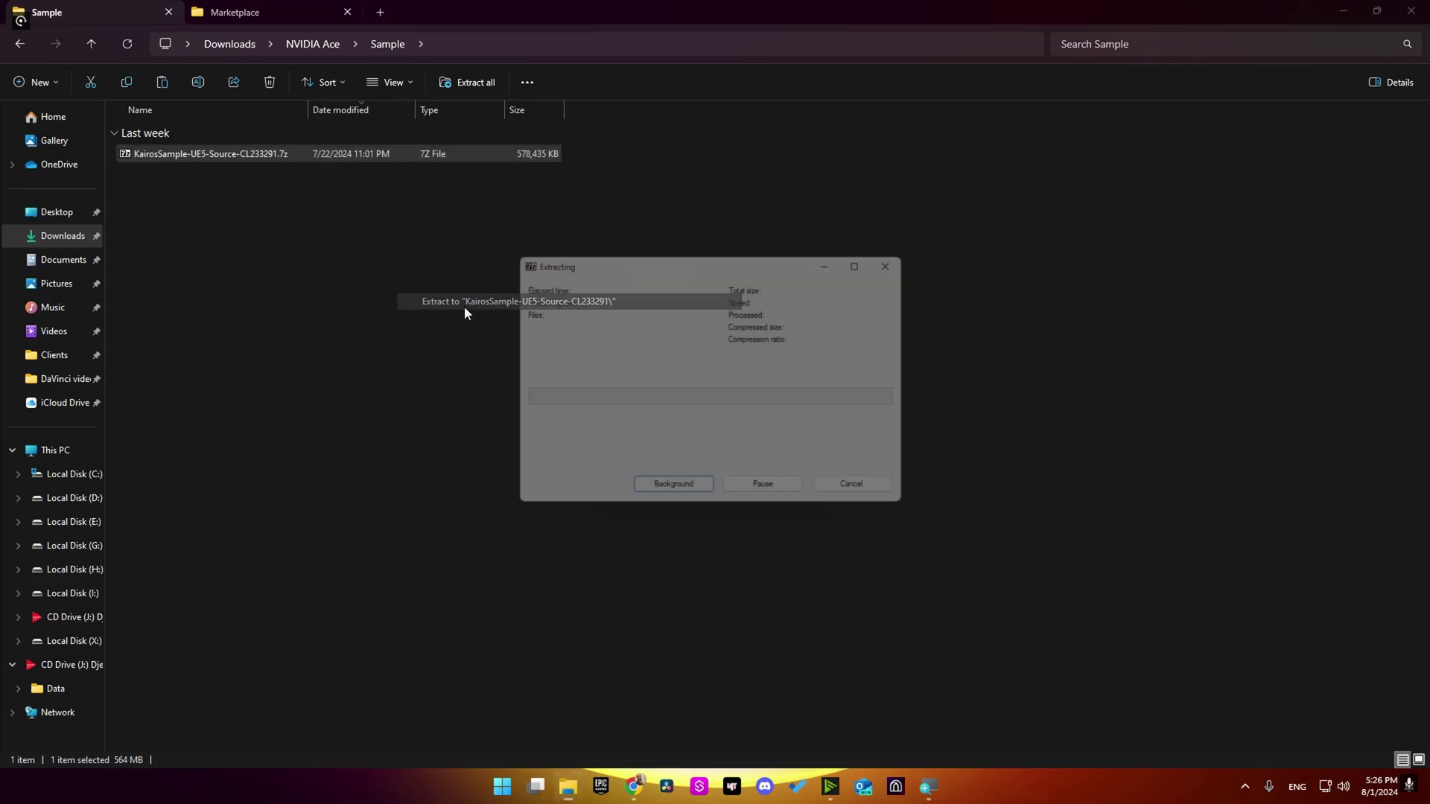
double_click(235, 155)
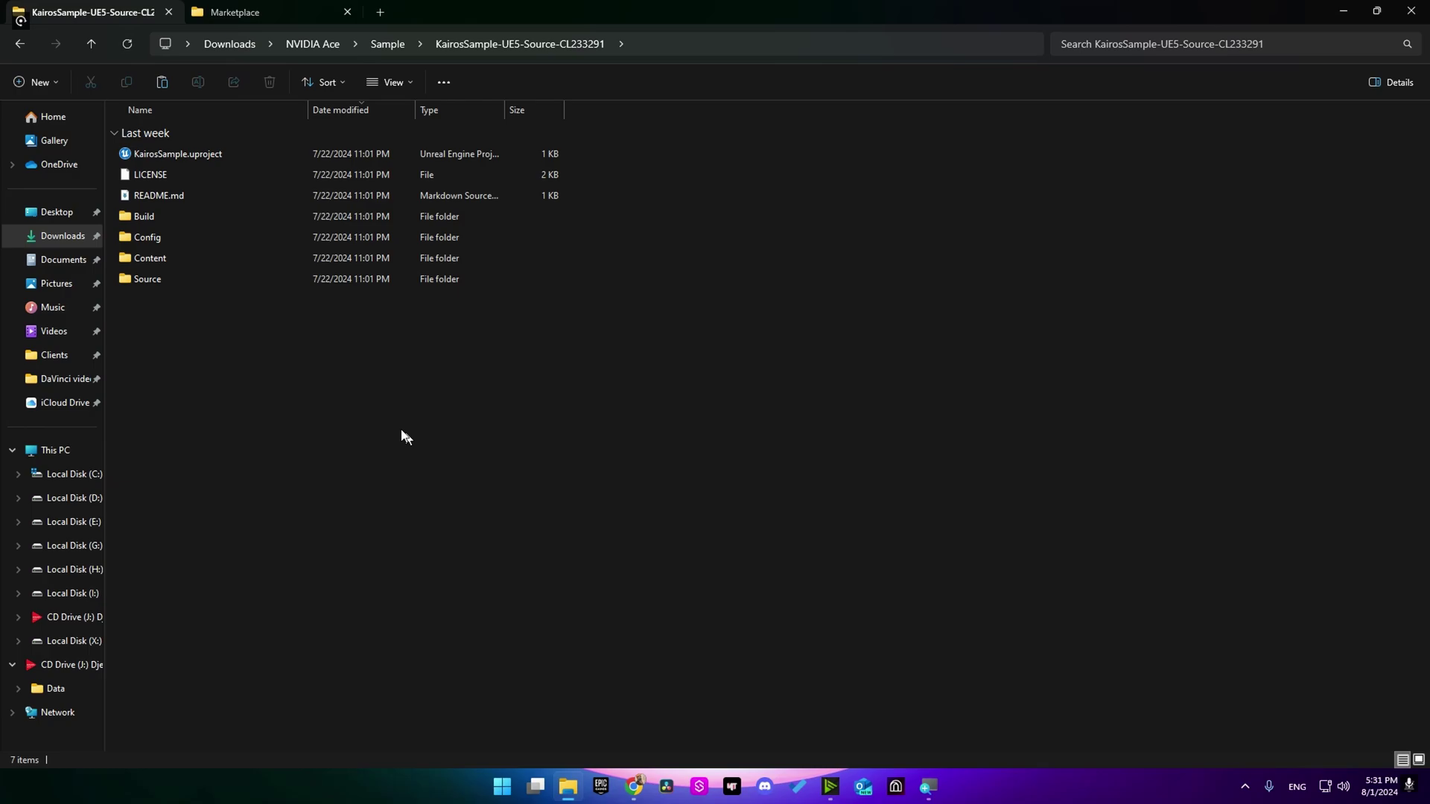
- Switch the Unreal Engine version of KairosSample.uproject to 5.4 and show the log while the project files are generated
right_click(172, 158)
click(221, 409)
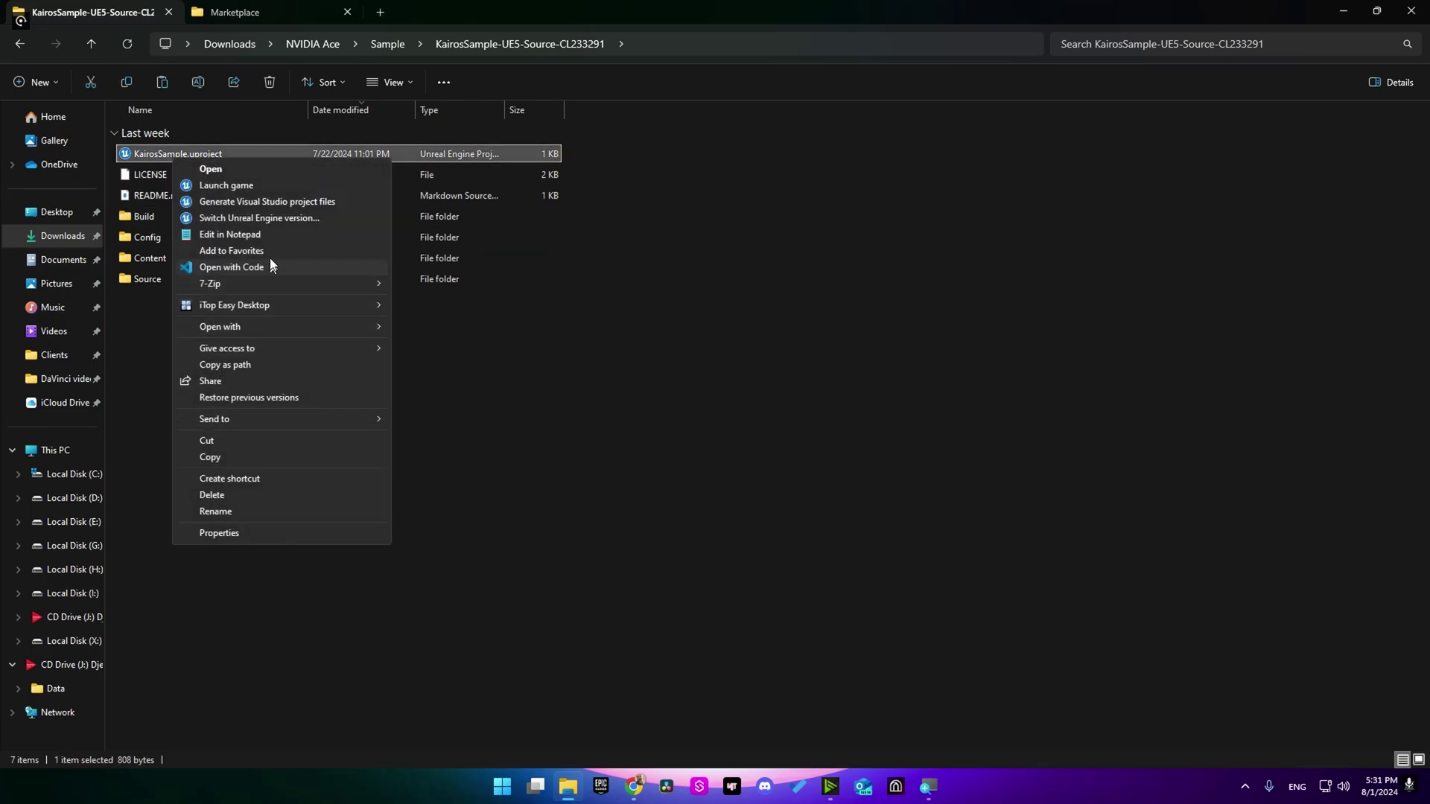
click(209, 221)
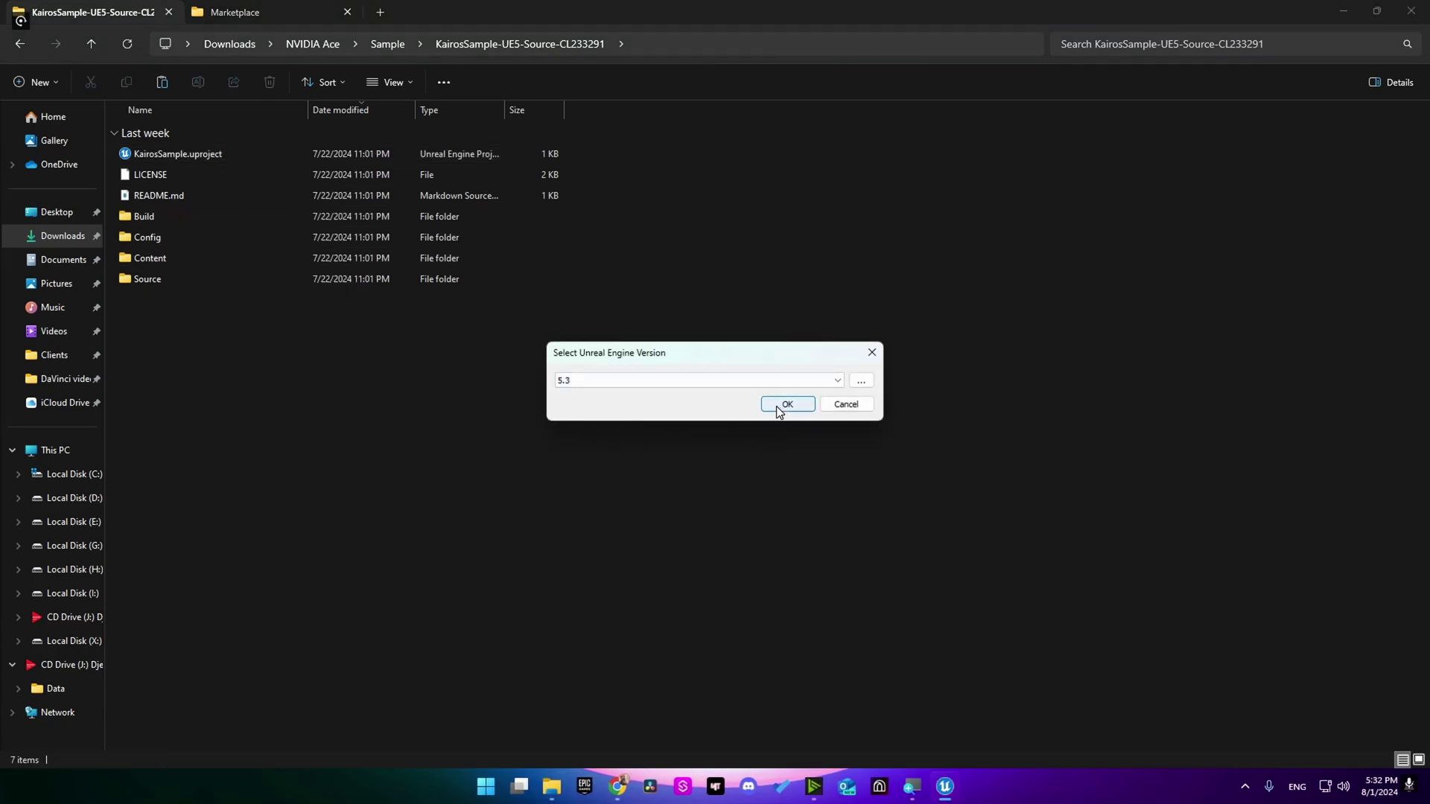
click(483, 785)
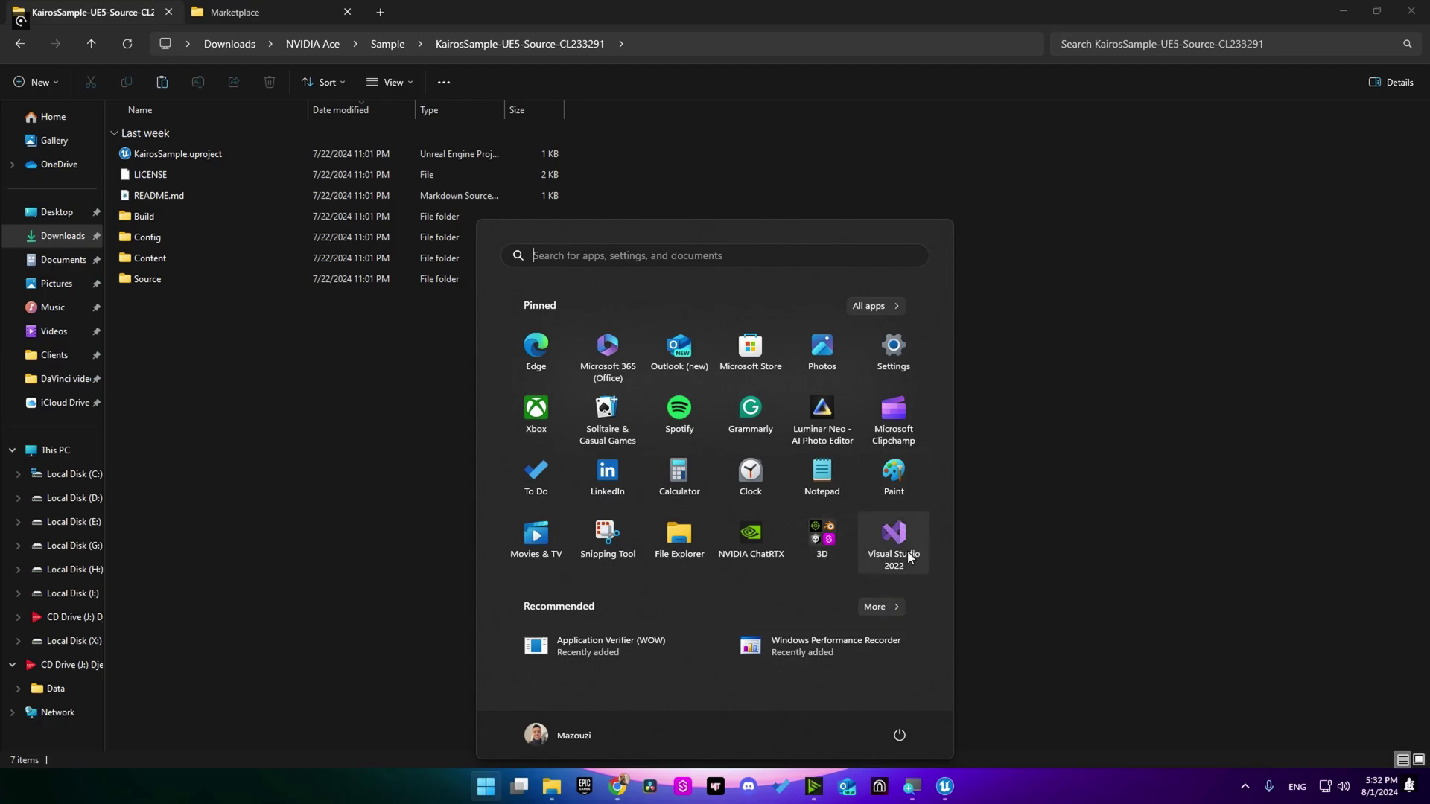
click(1006, 472)
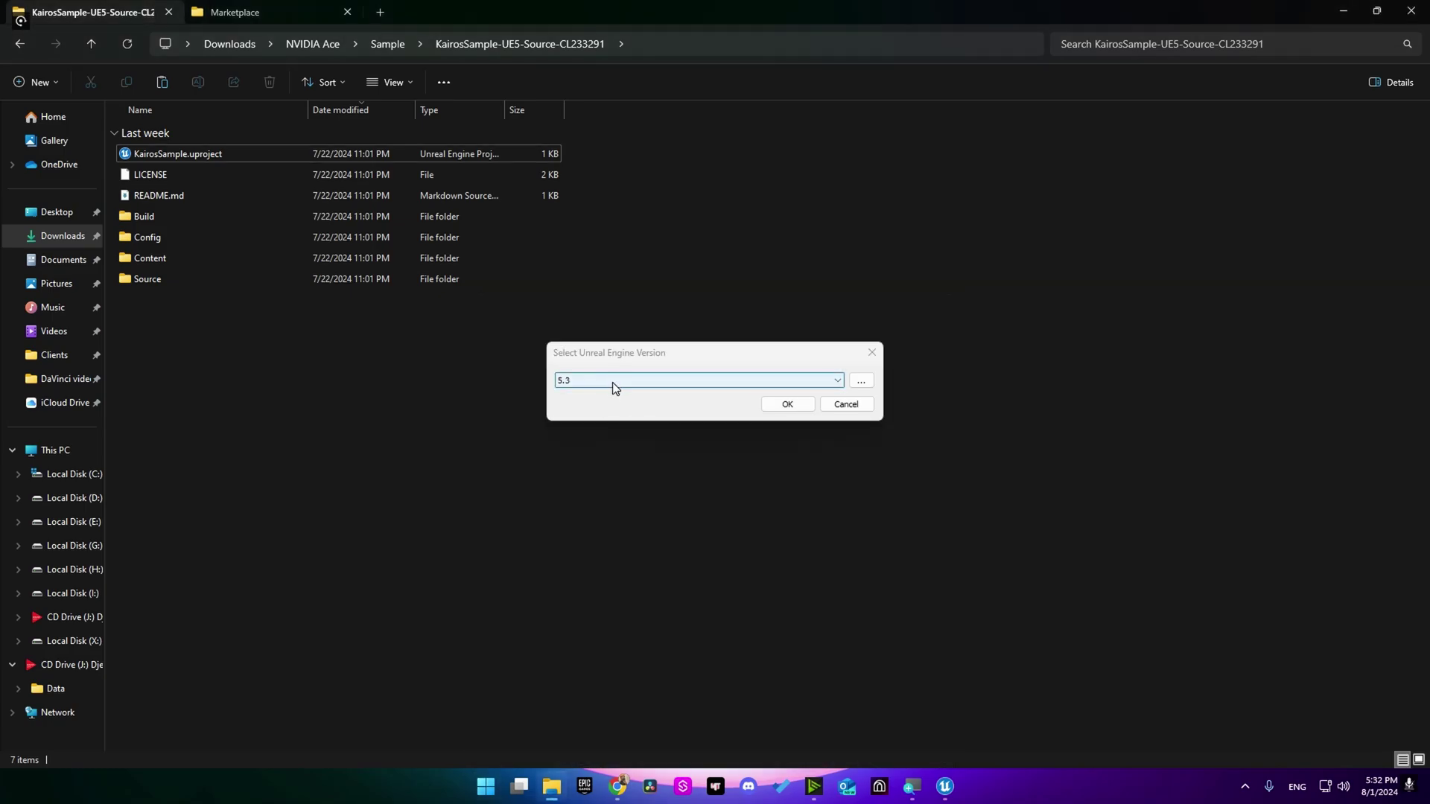
click(614, 386)
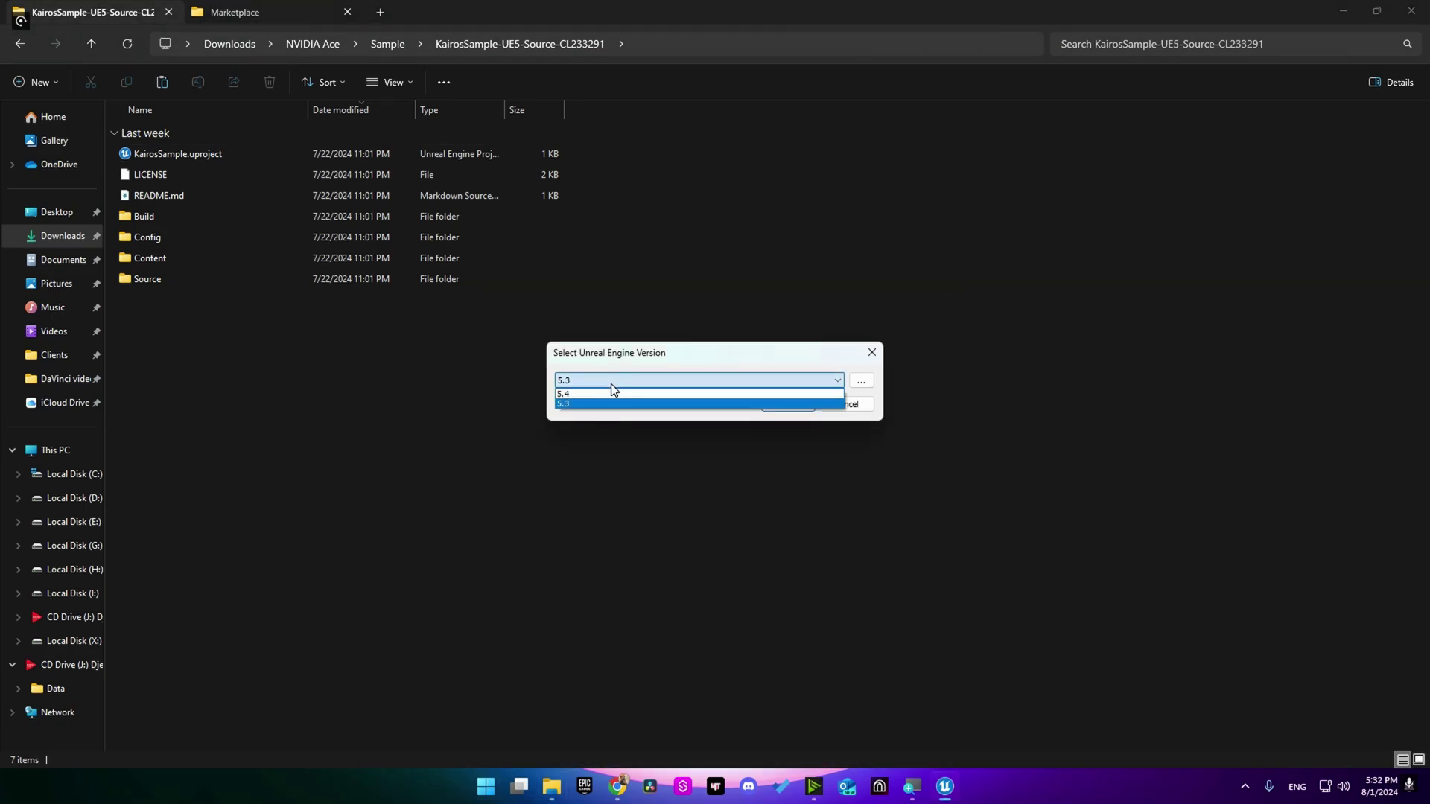
click(606, 393)
key(Return)
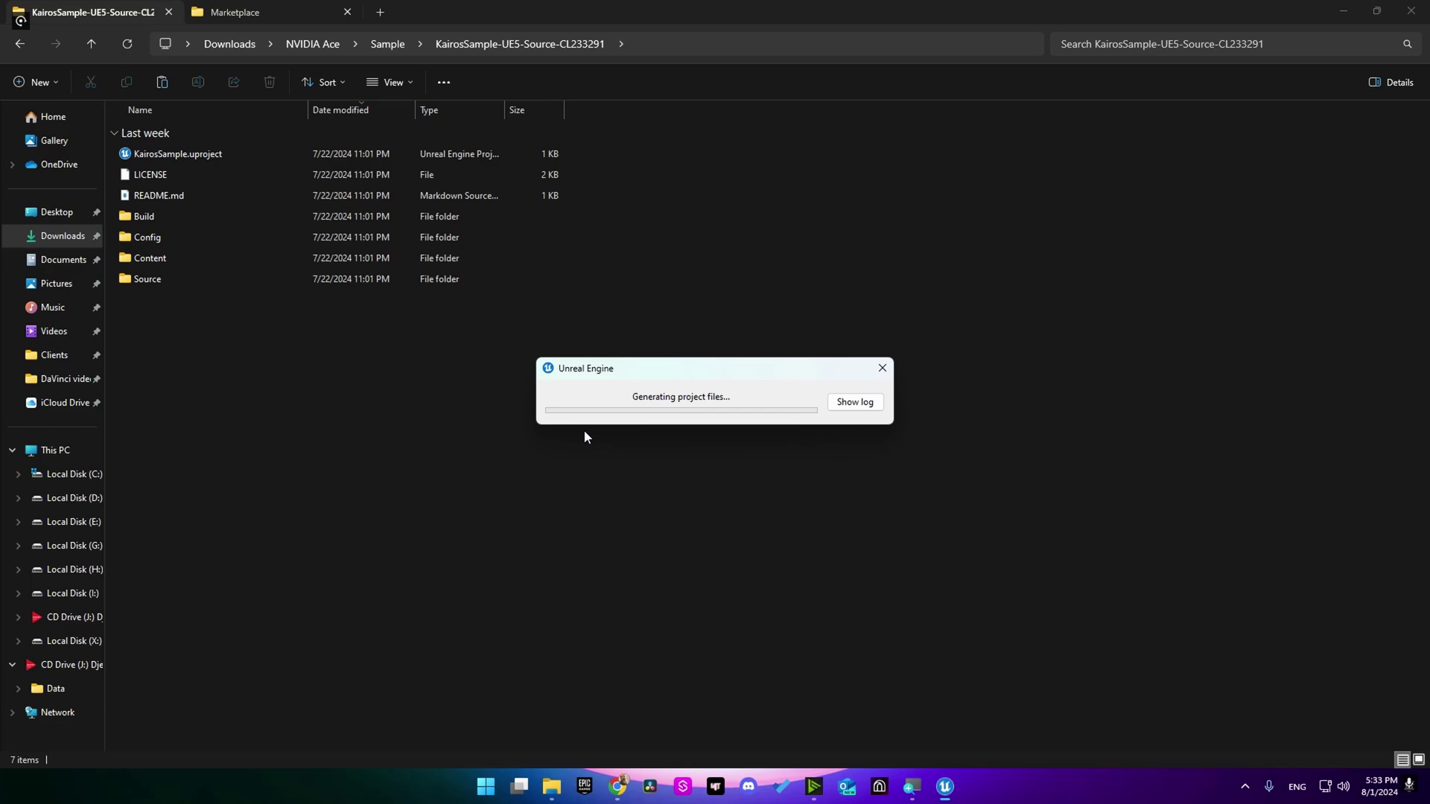
click(853, 402)
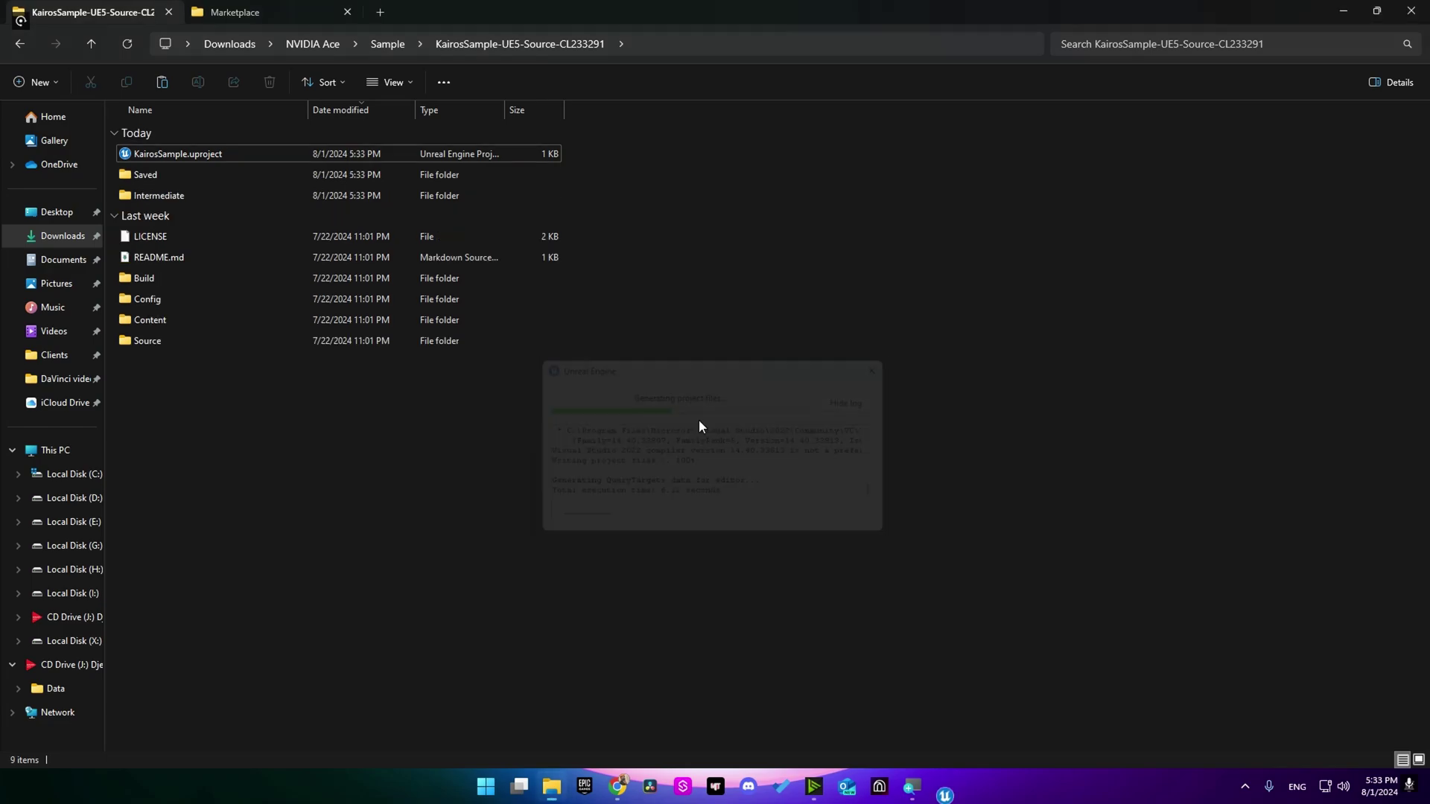
- Open KairosSample.uproject in Unreal Engine and rebuild the missing KairosSample module
double_click(186, 155)
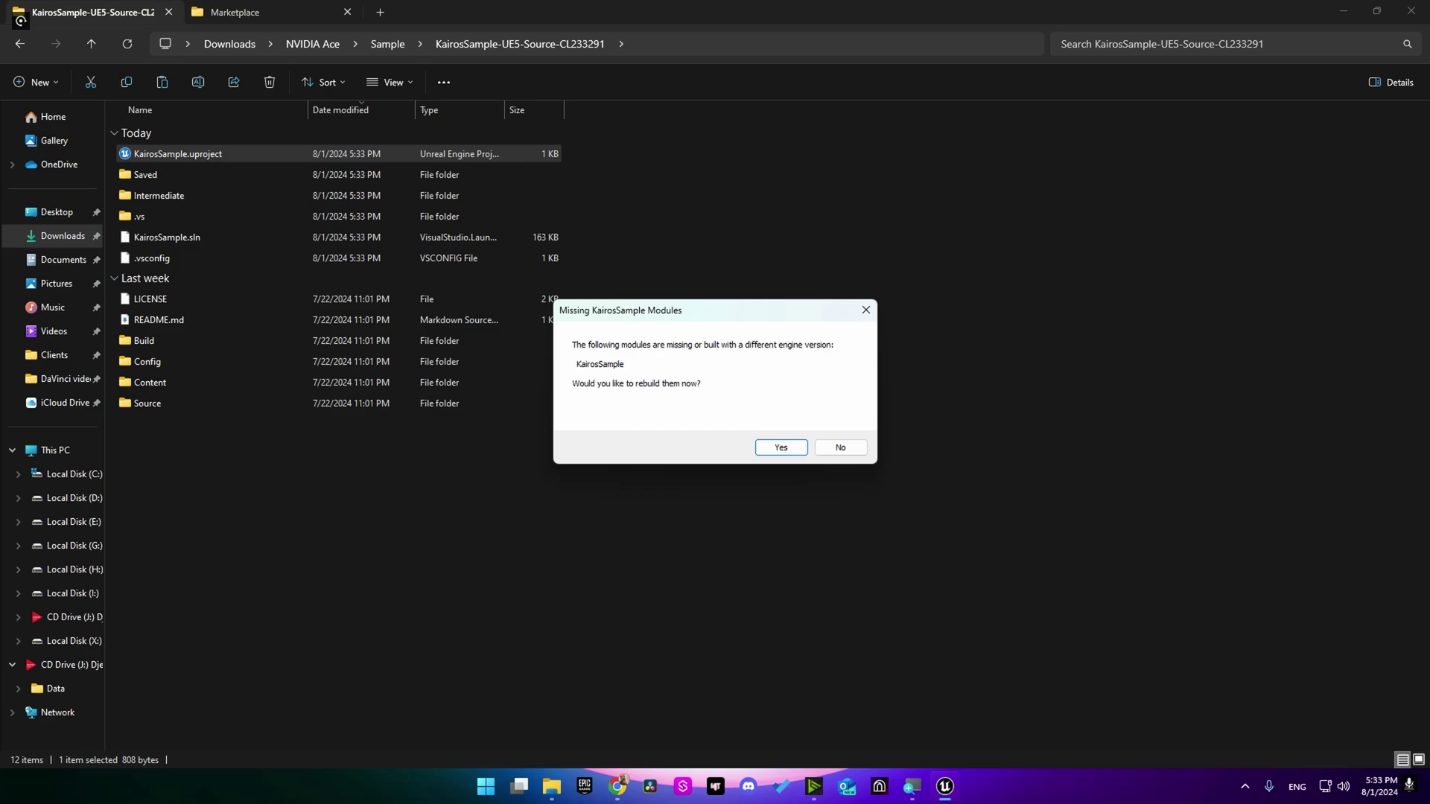
click(779, 447)
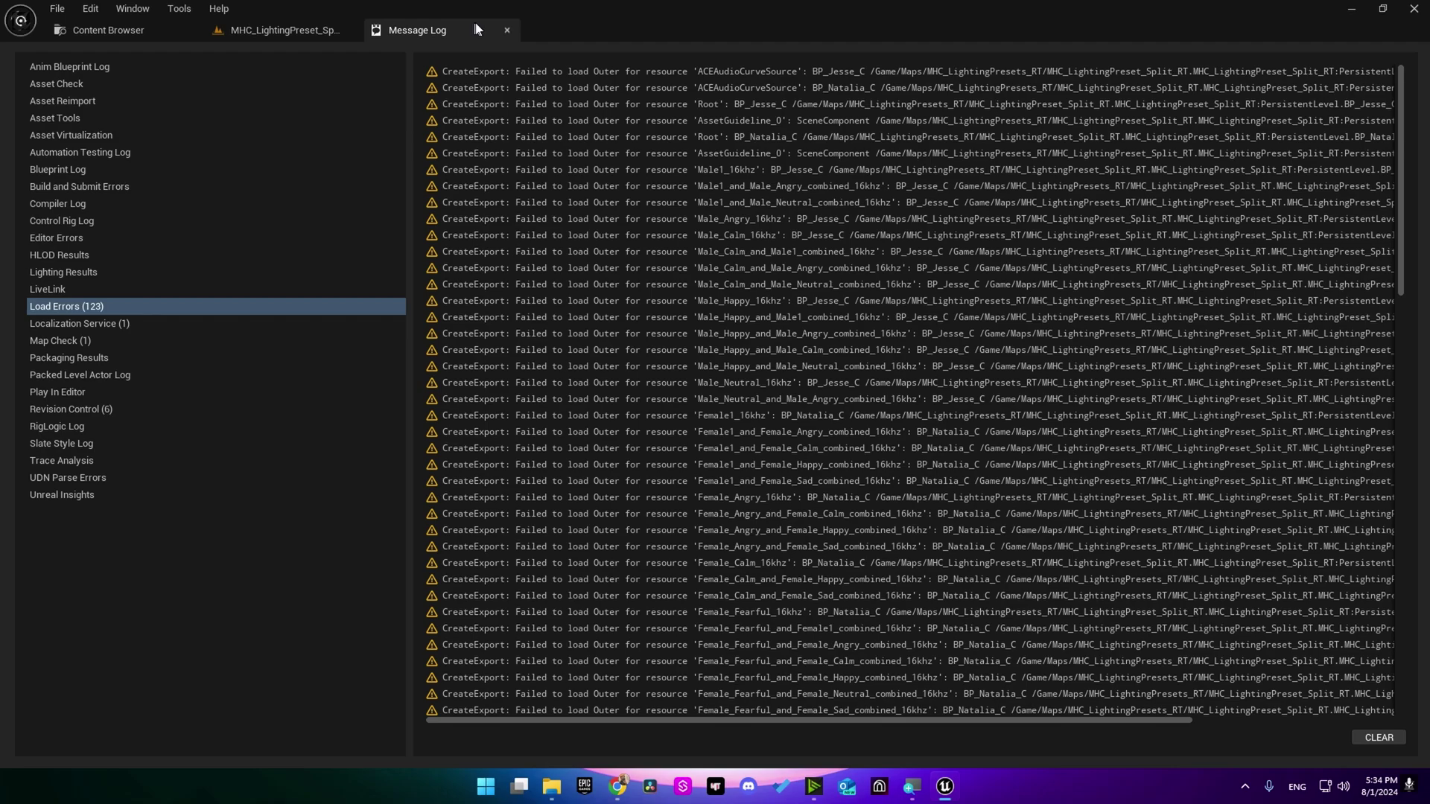
- Close the Message Log, open Quixel Bridge and show the locally downloaded MetaHumans
click(507, 30)
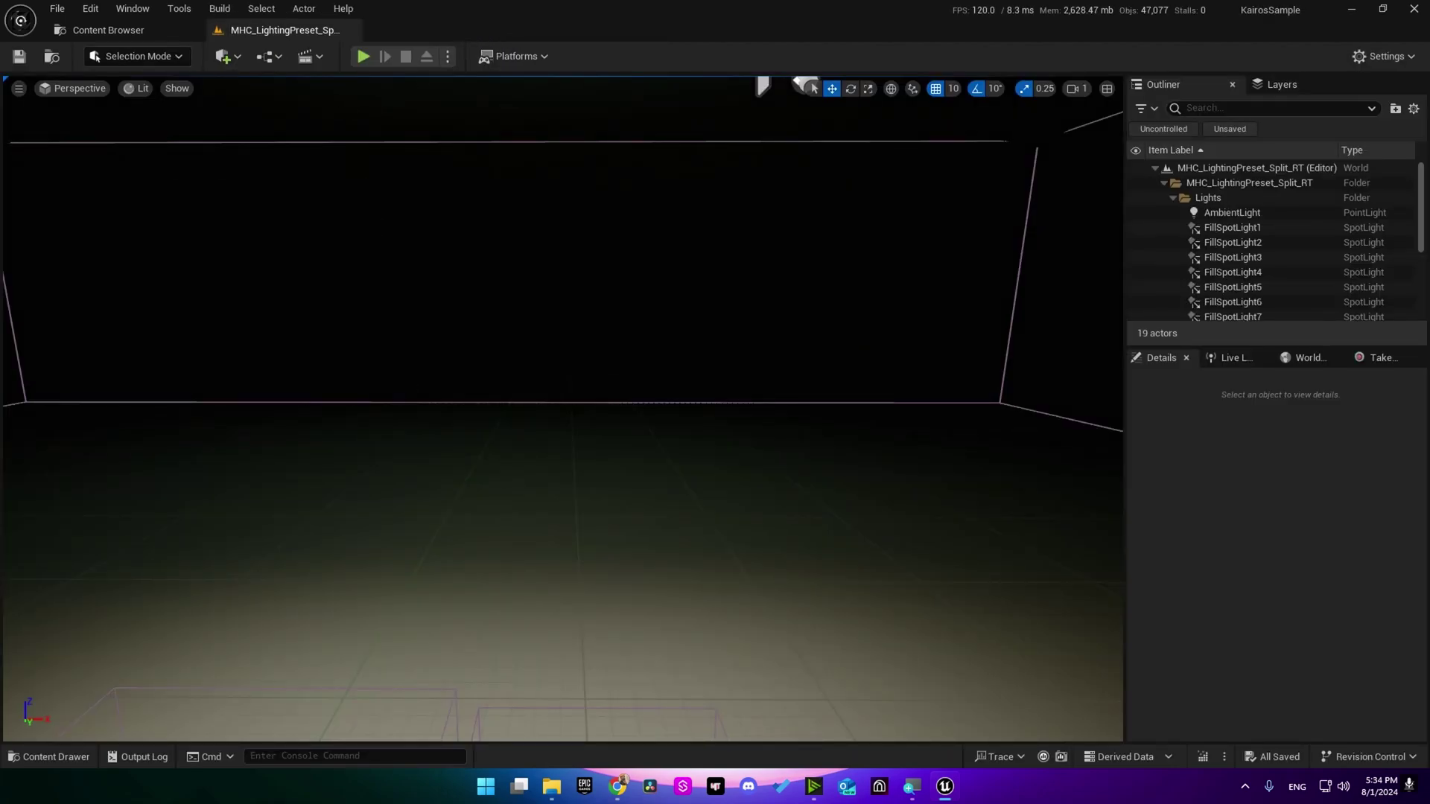
click(223, 57)
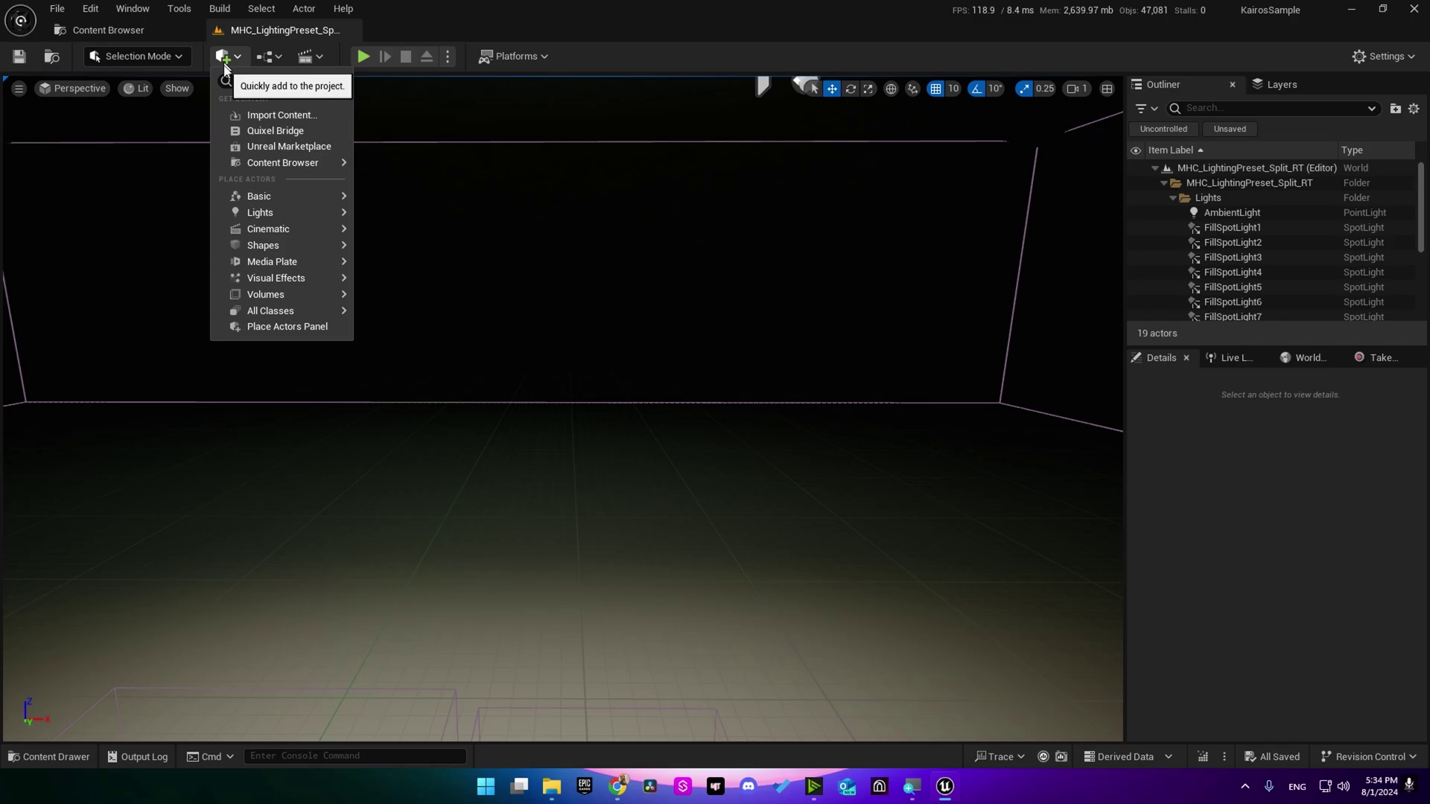
click(261, 133)
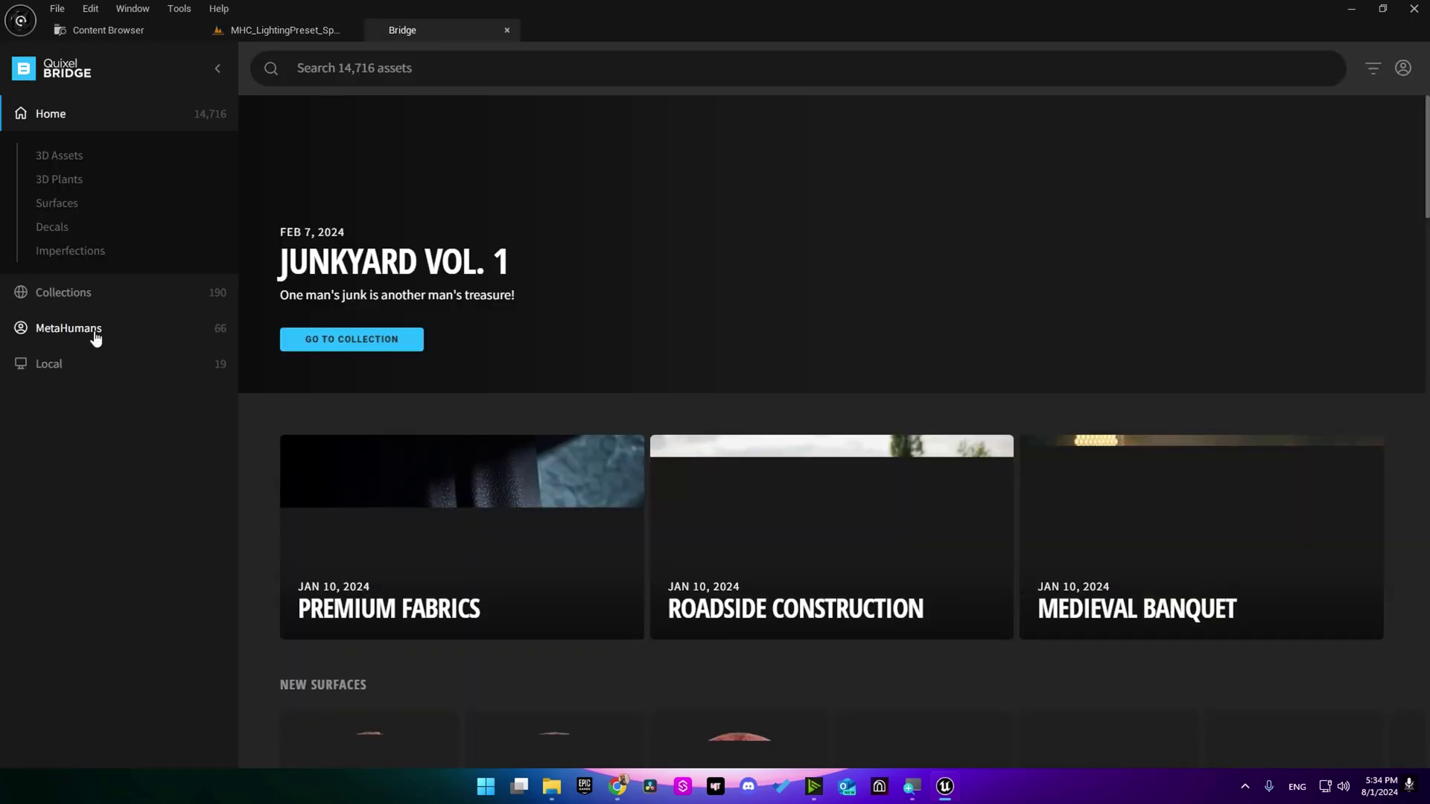
click(95, 335)
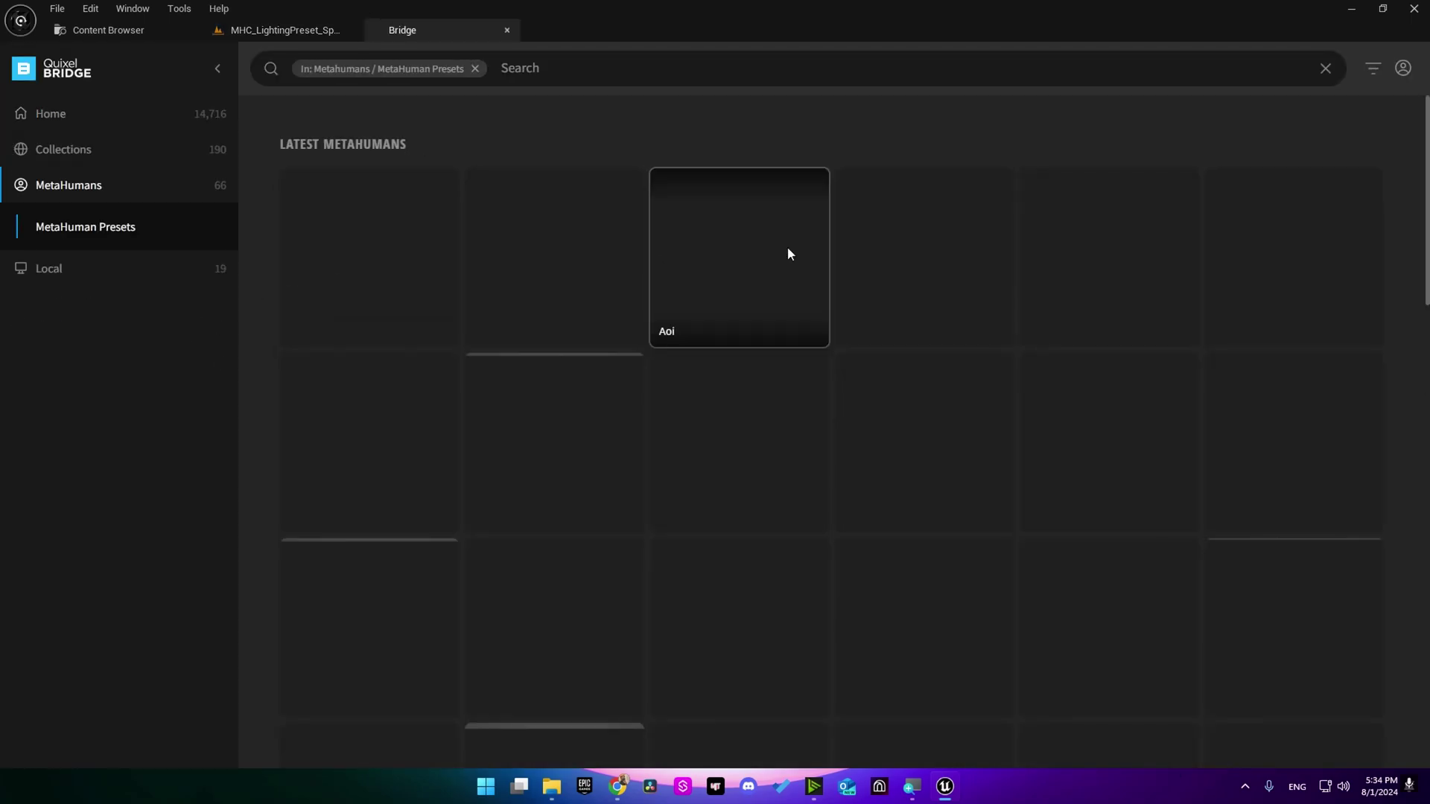
click(90, 270)
click(102, 290)
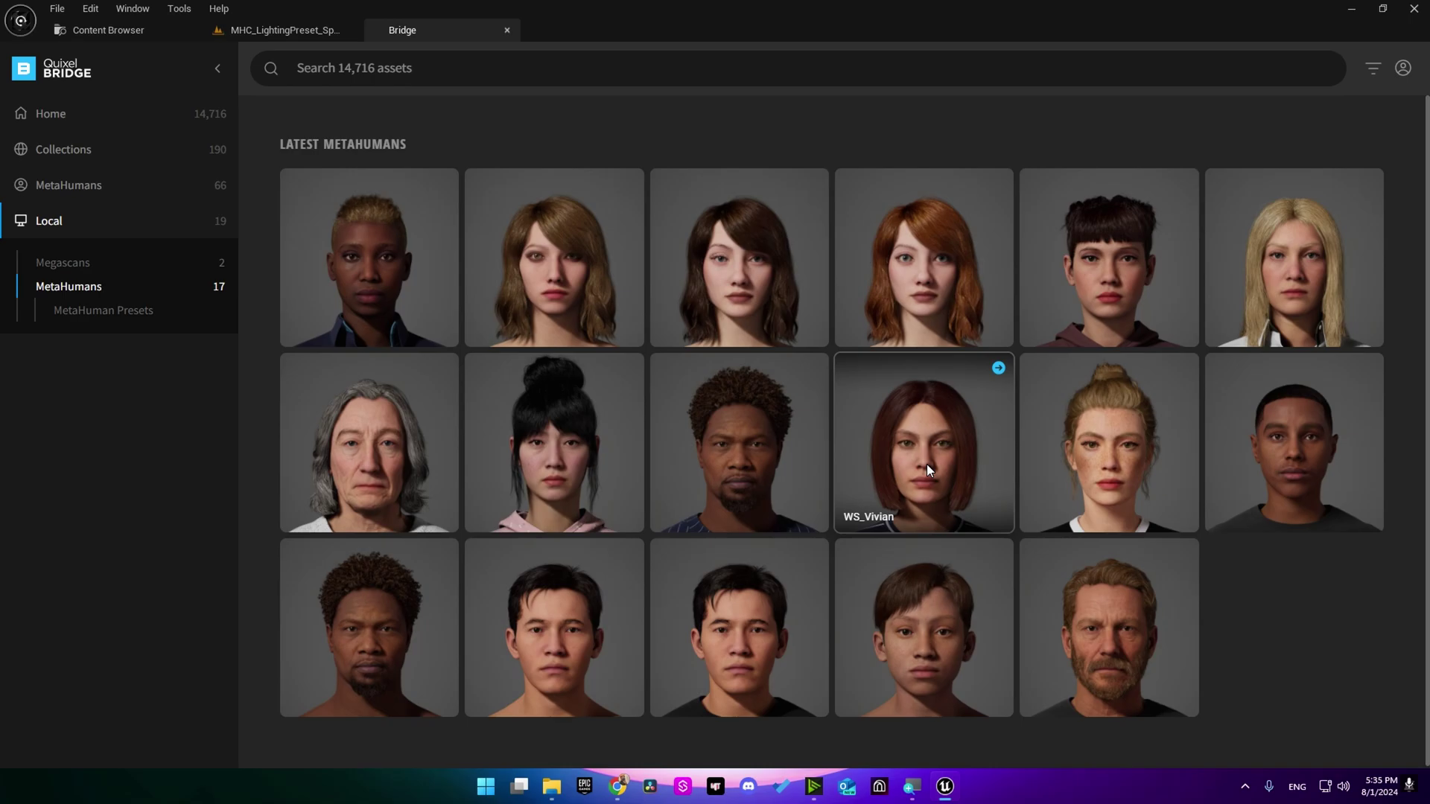
- Add the WS_Vivian MetaHuman to the project and import its DNA, picking f_med_nrw_body as the skeletal mesh
click(998, 369)
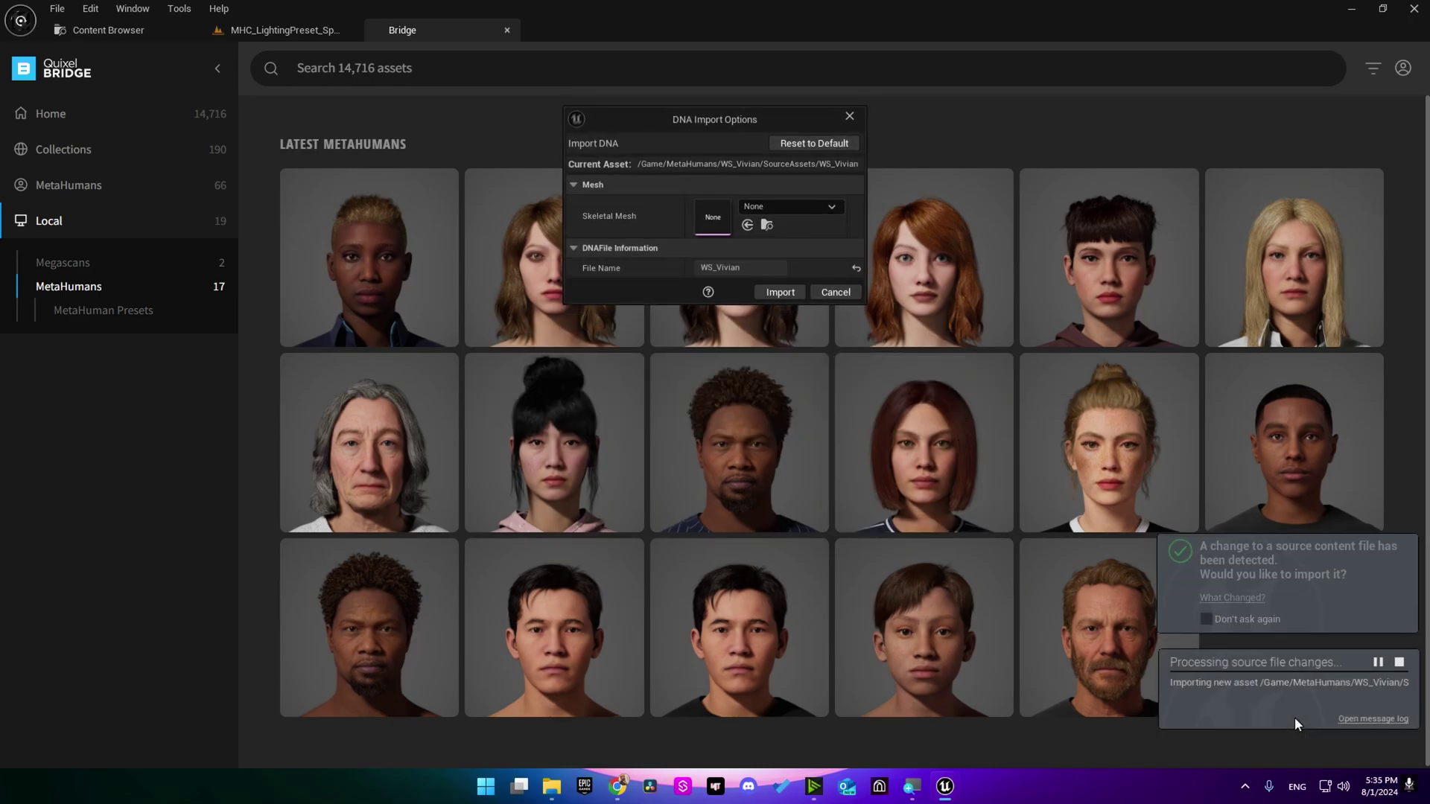
click(794, 209)
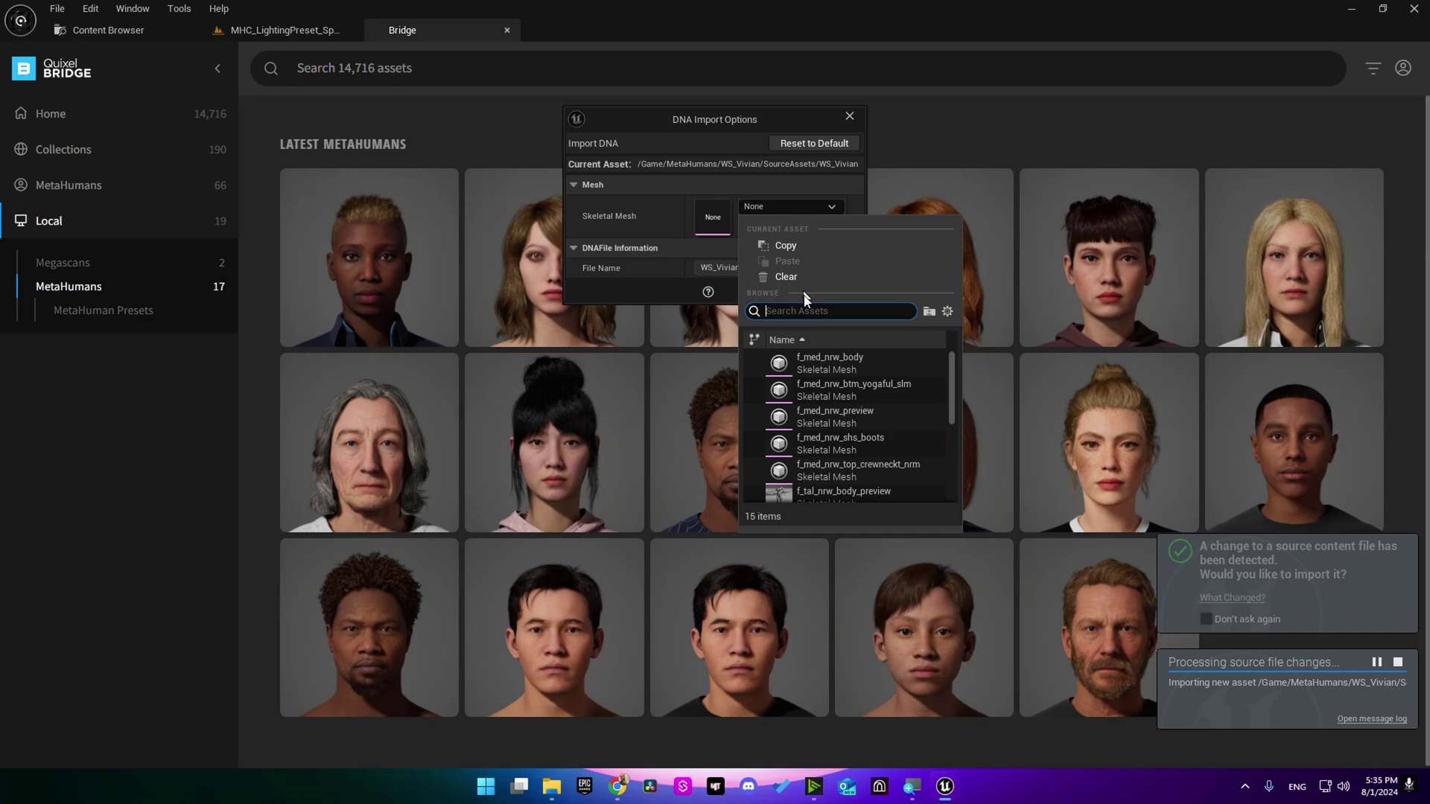
click(842, 364)
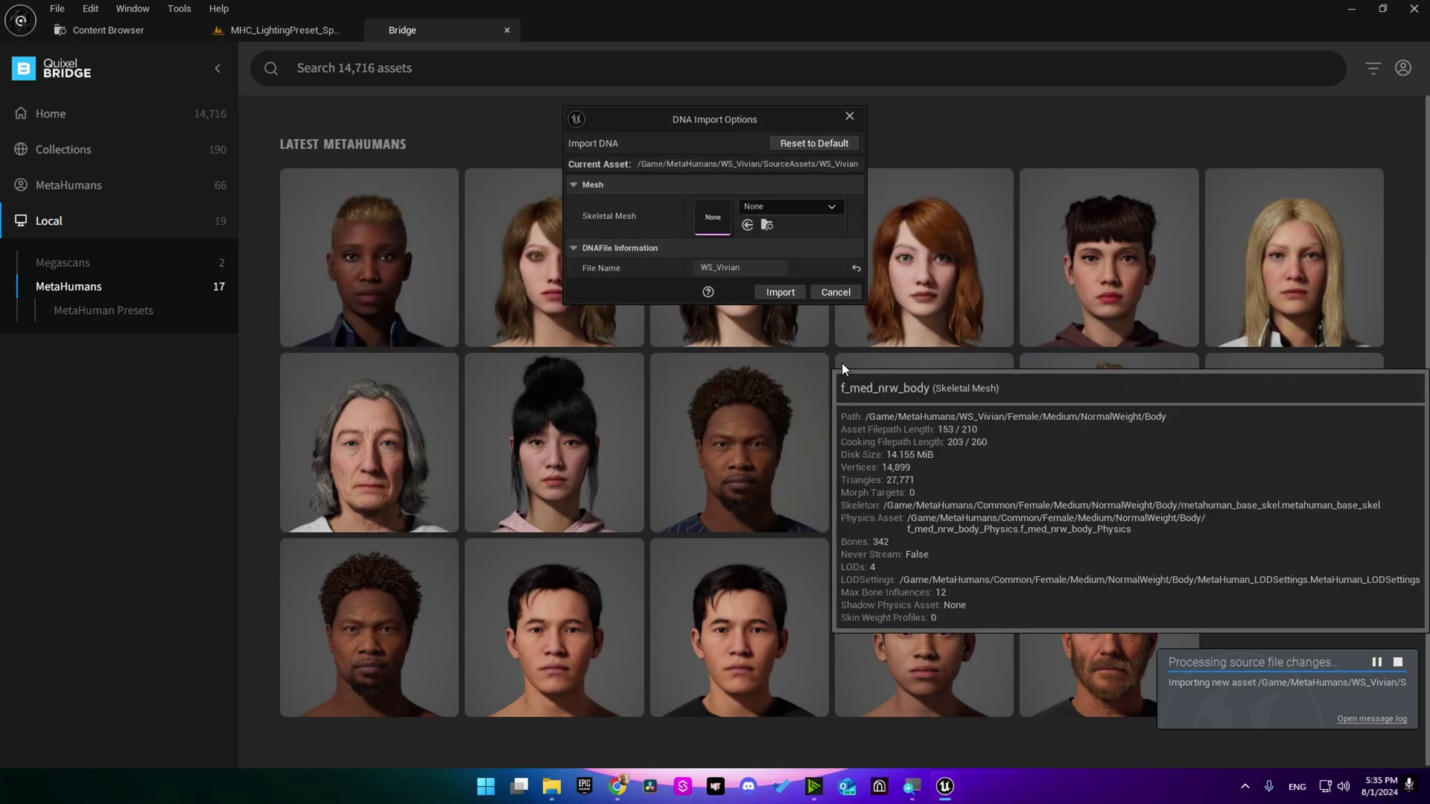
click(778, 290)
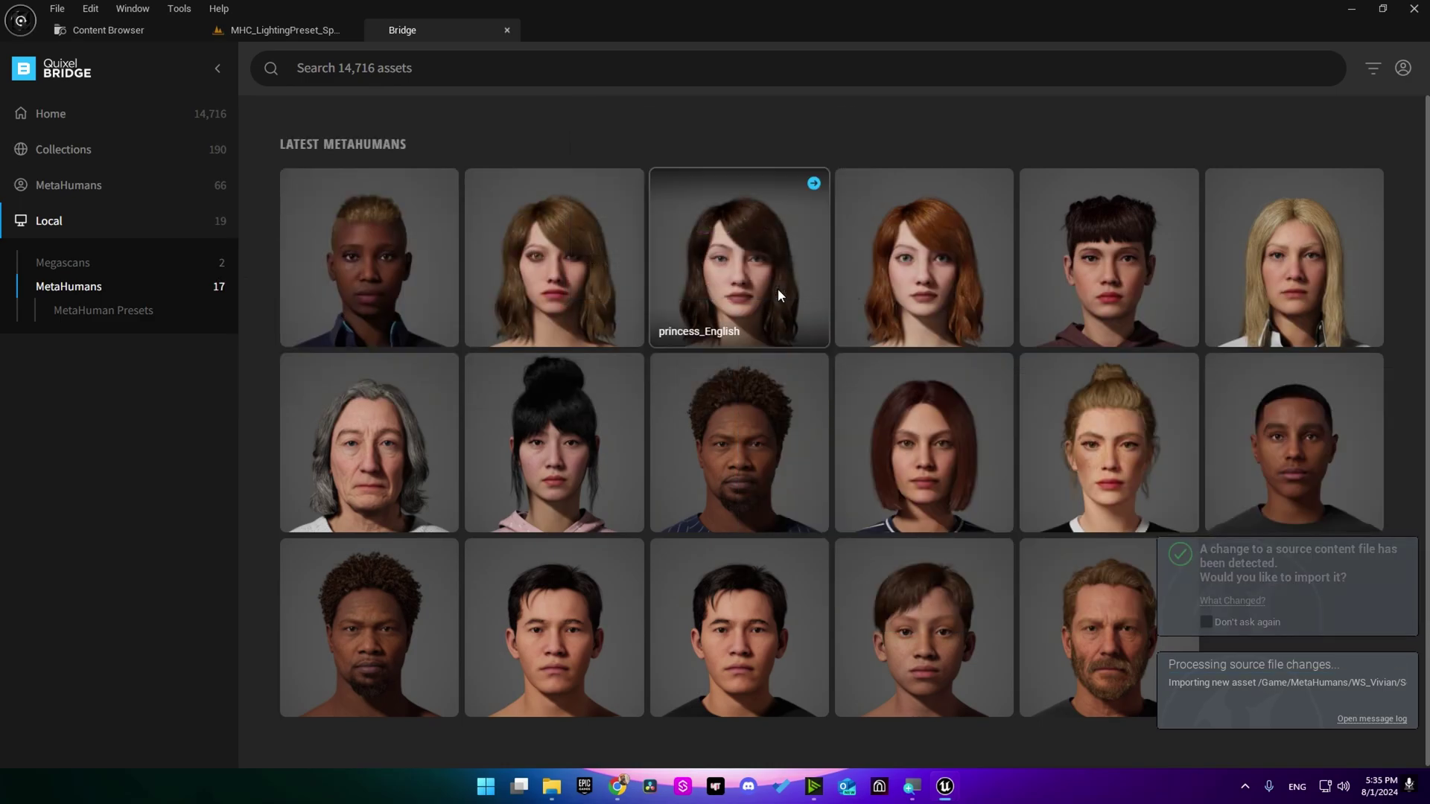
- Place BP_WS_Vivian from the MetaHumans/WS_Vivian folder in the MHC_LightingPreset_Split_RT level and reset its location to the origin
click(286, 30)
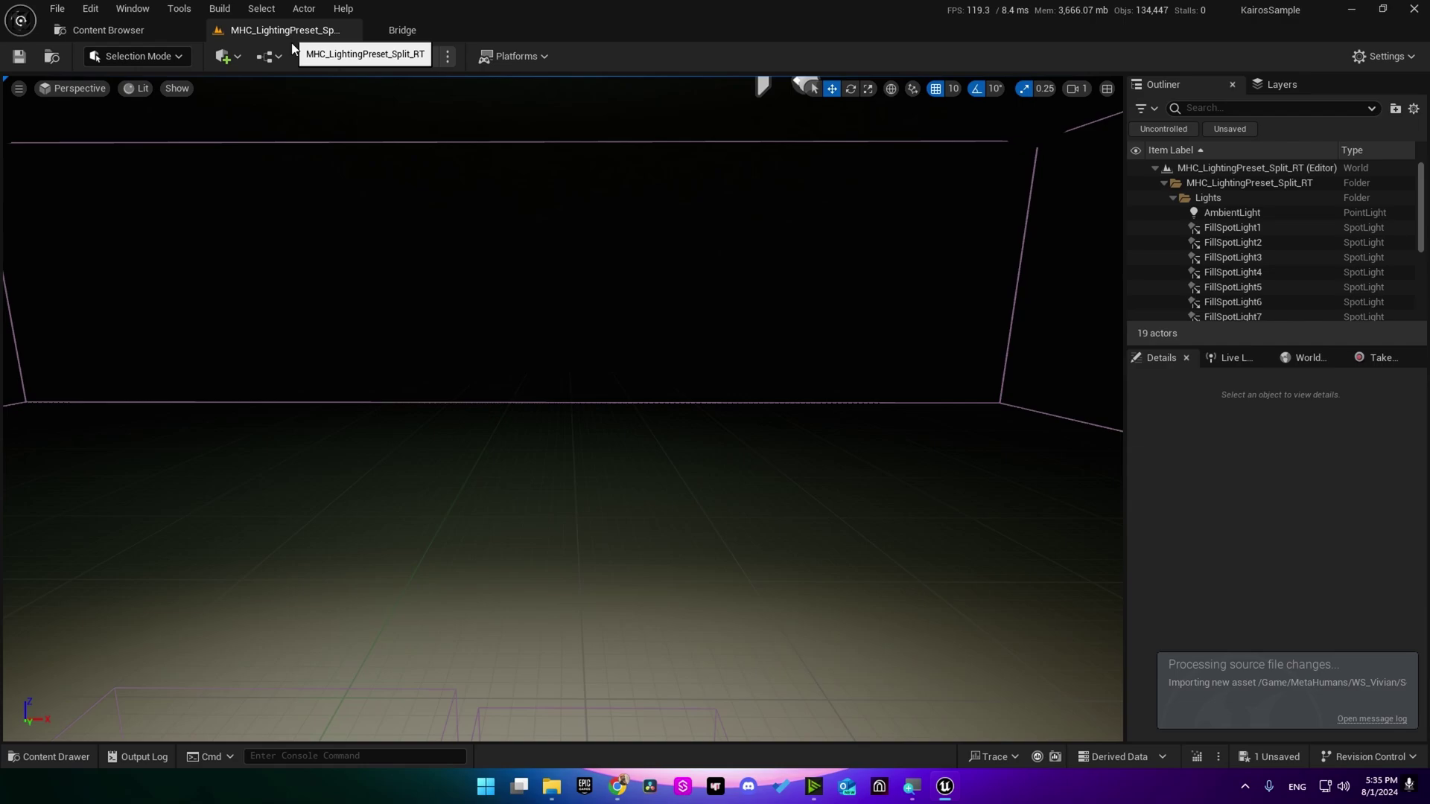
click(48, 757)
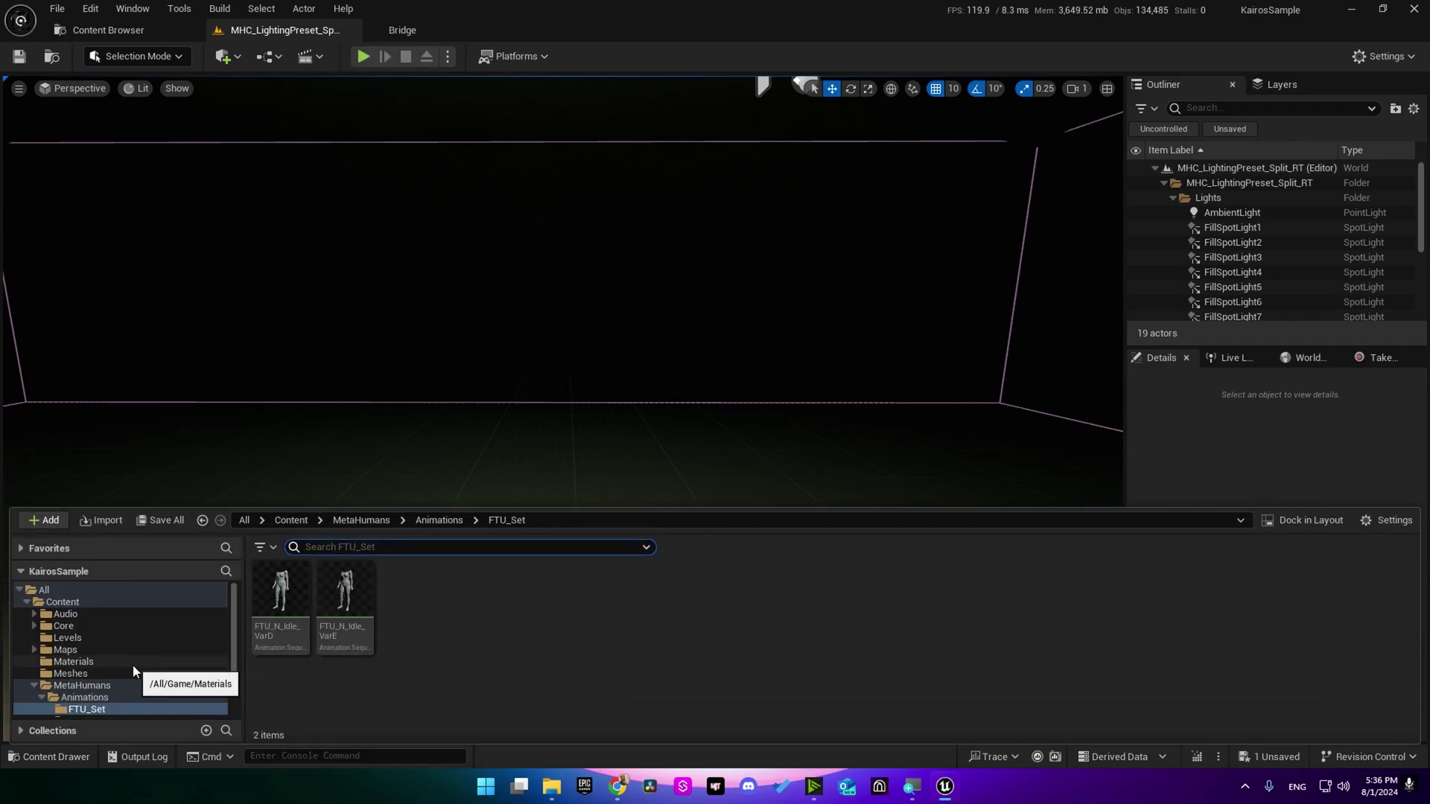
scroll(135, 661, down, 3)
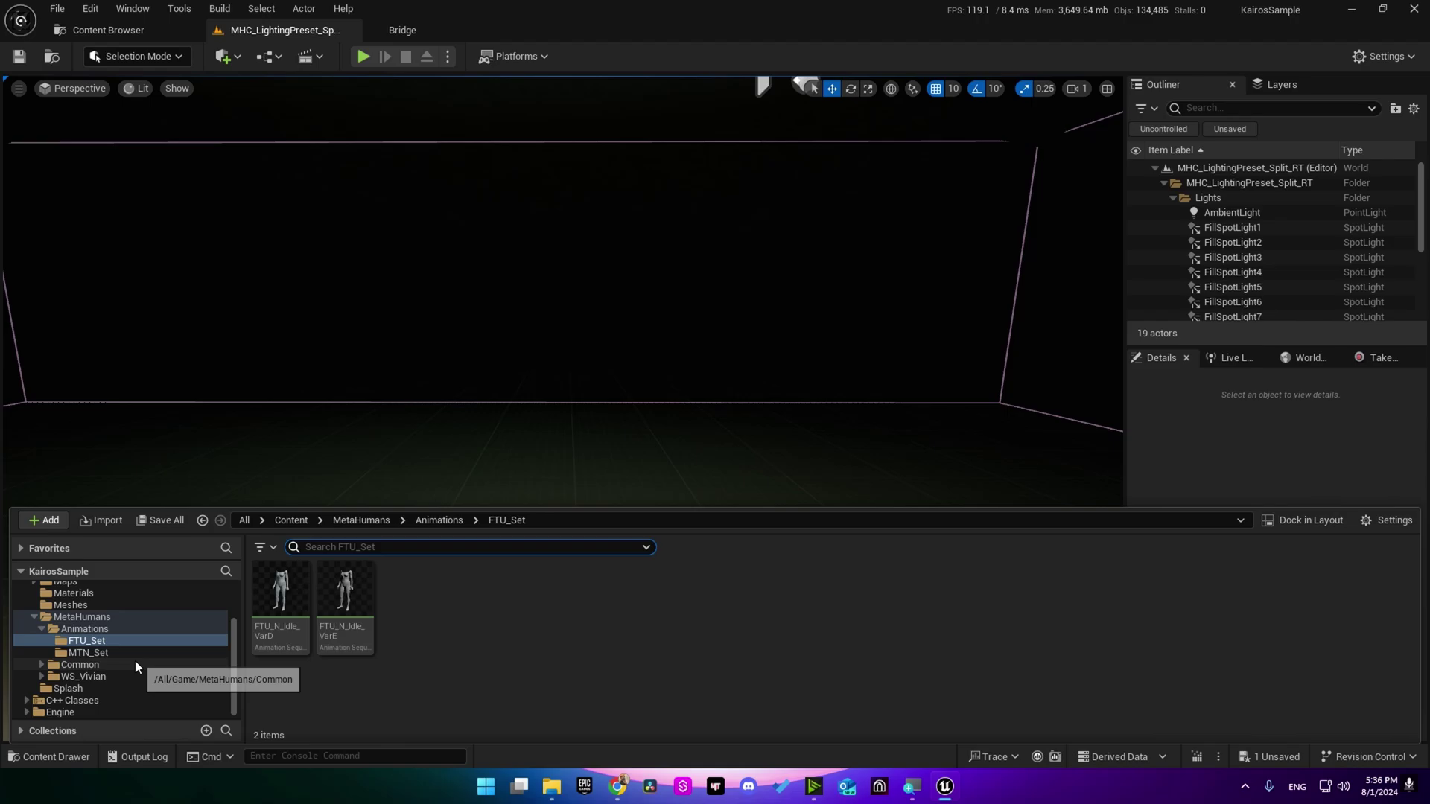
click(113, 677)
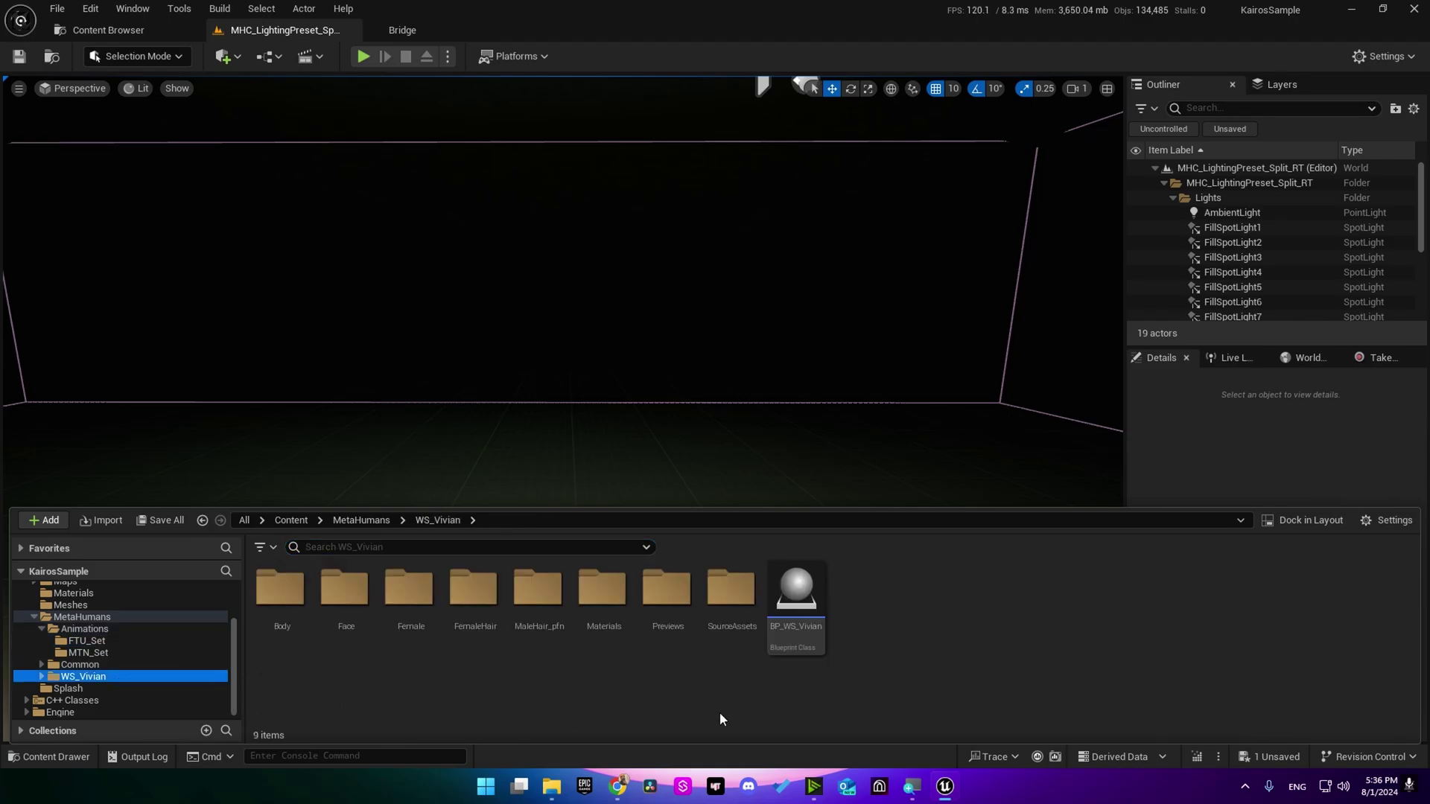
mouse_move(797, 615)
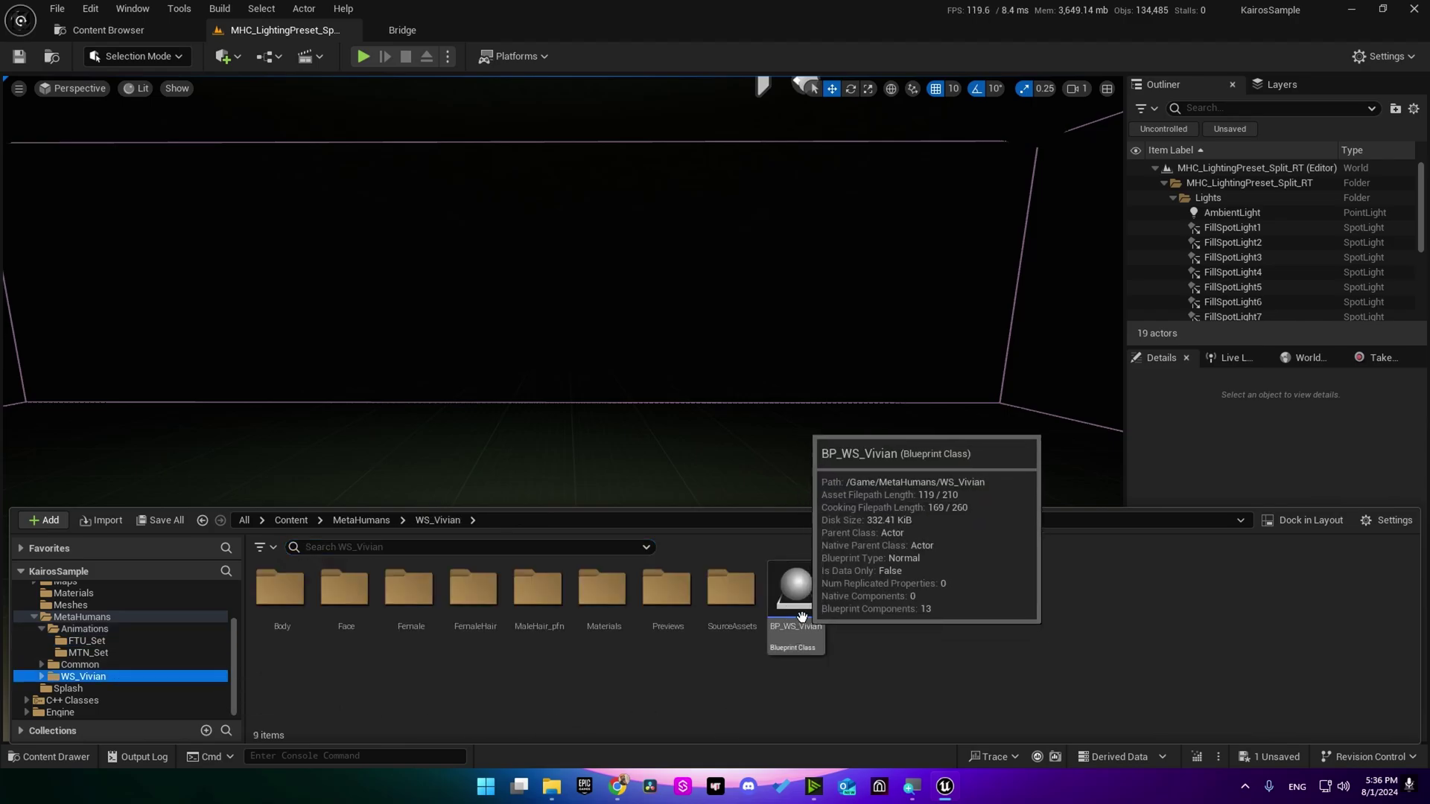
drag(800, 615, 592, 477)
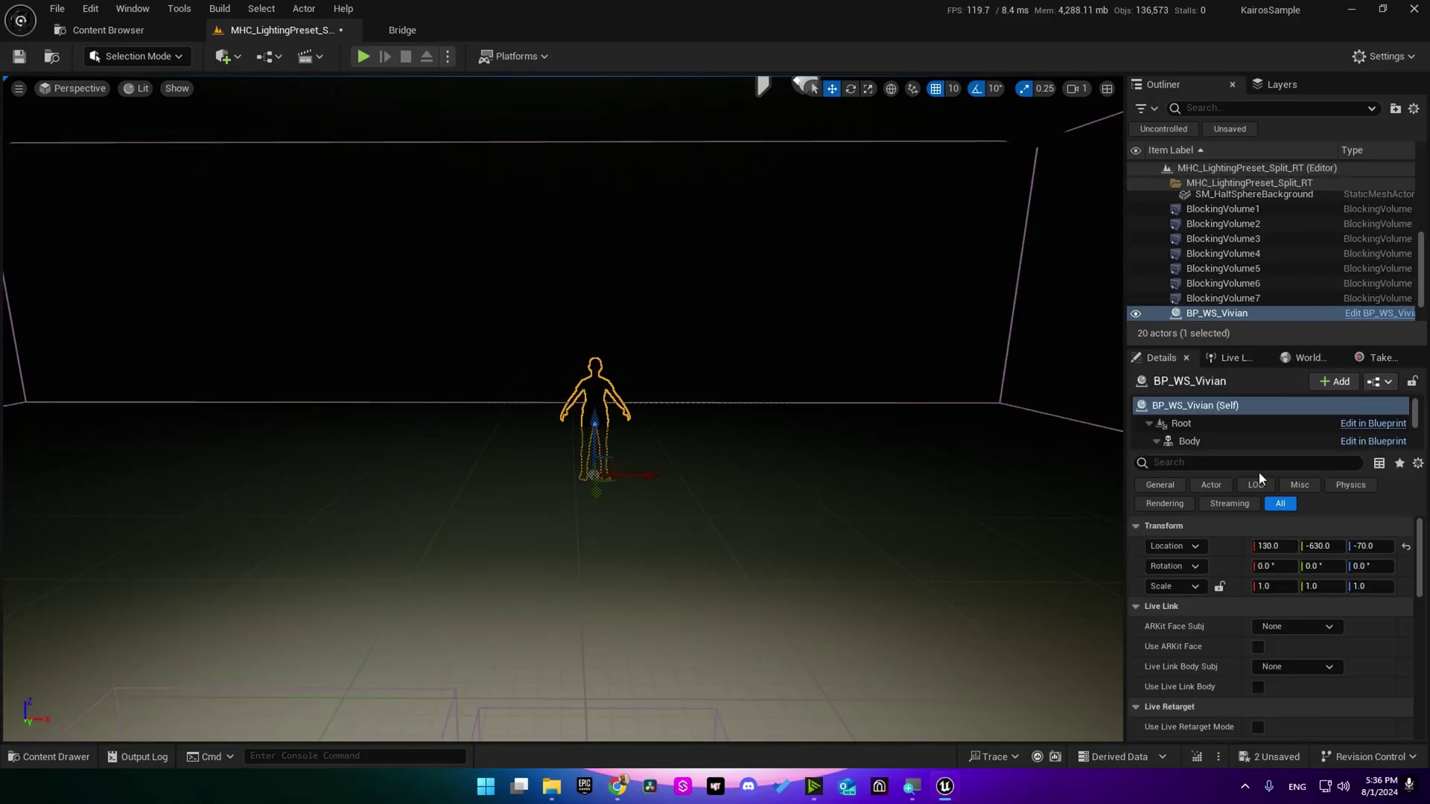
click(1406, 547)
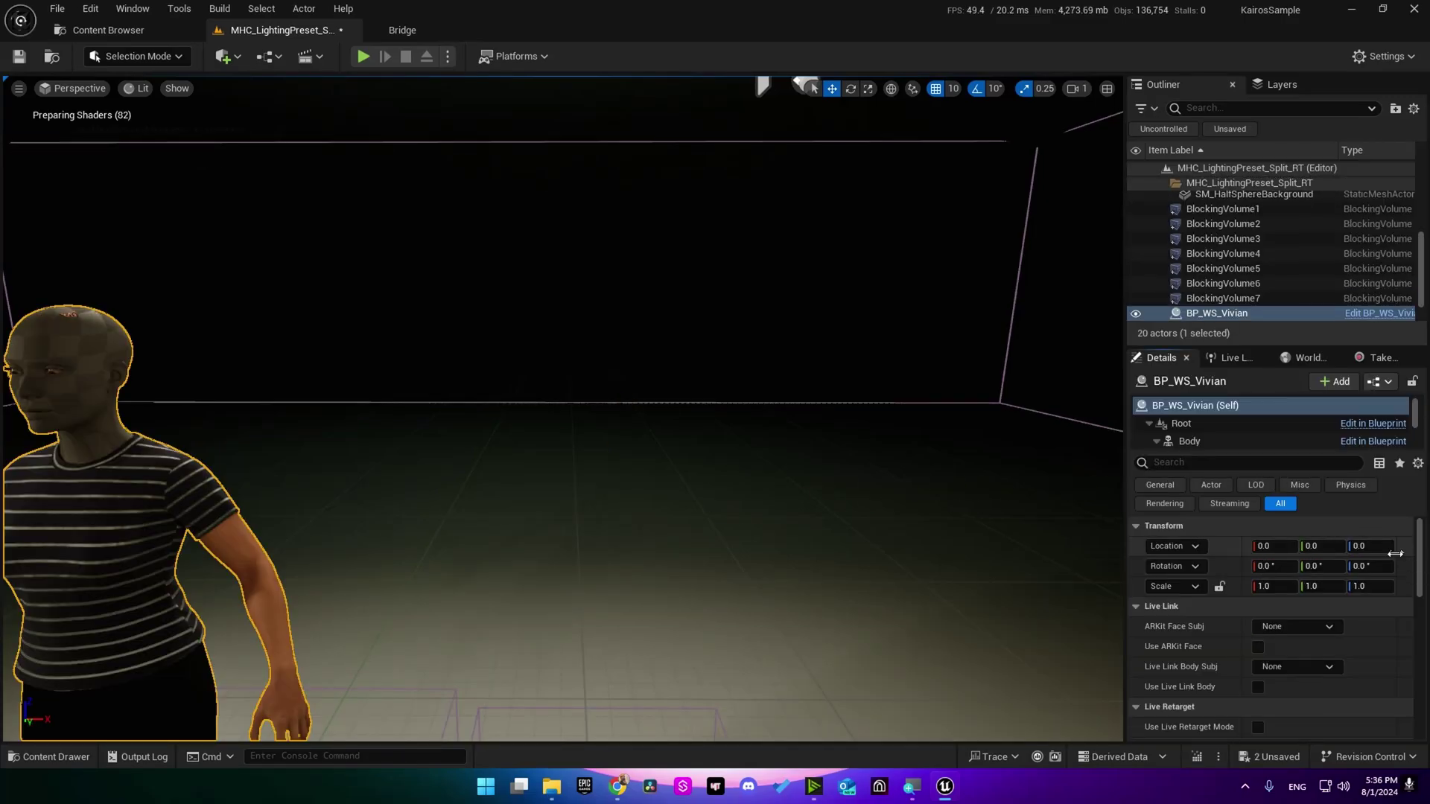
key(f)
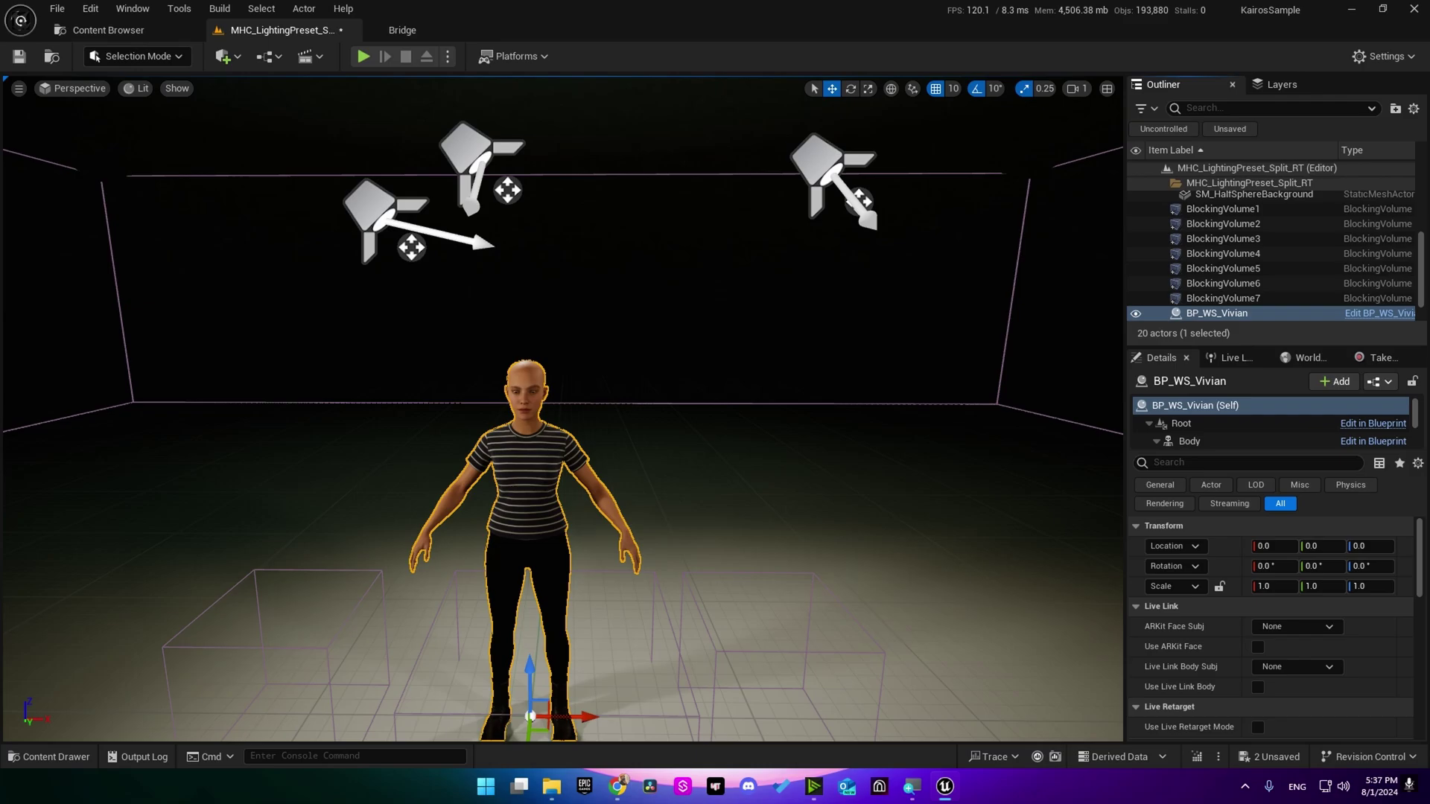
- Open the BP_WS_Vivian blueprint, set the LODSync component's Forced LOD to 0, compile and save it
click(1383, 316)
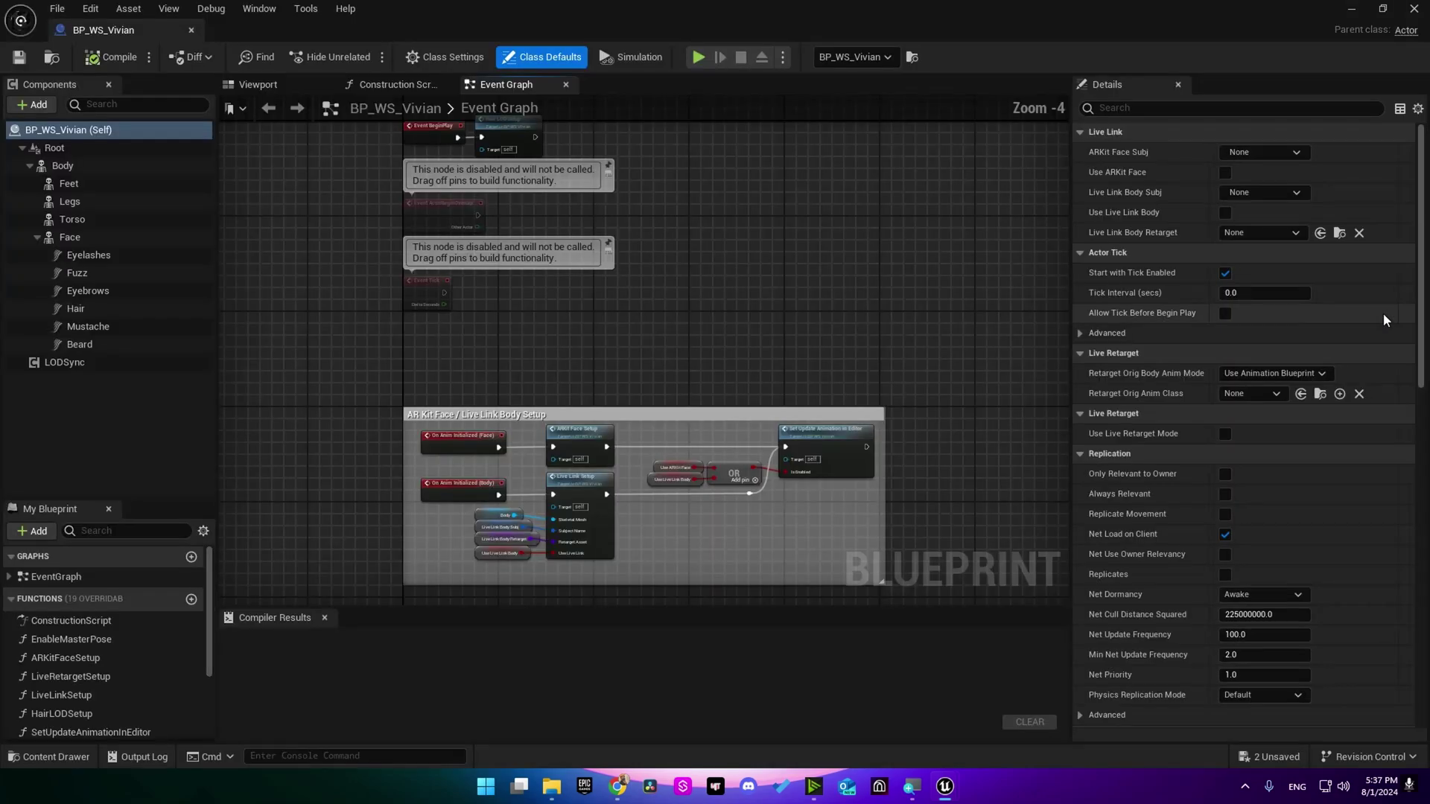
click(262, 84)
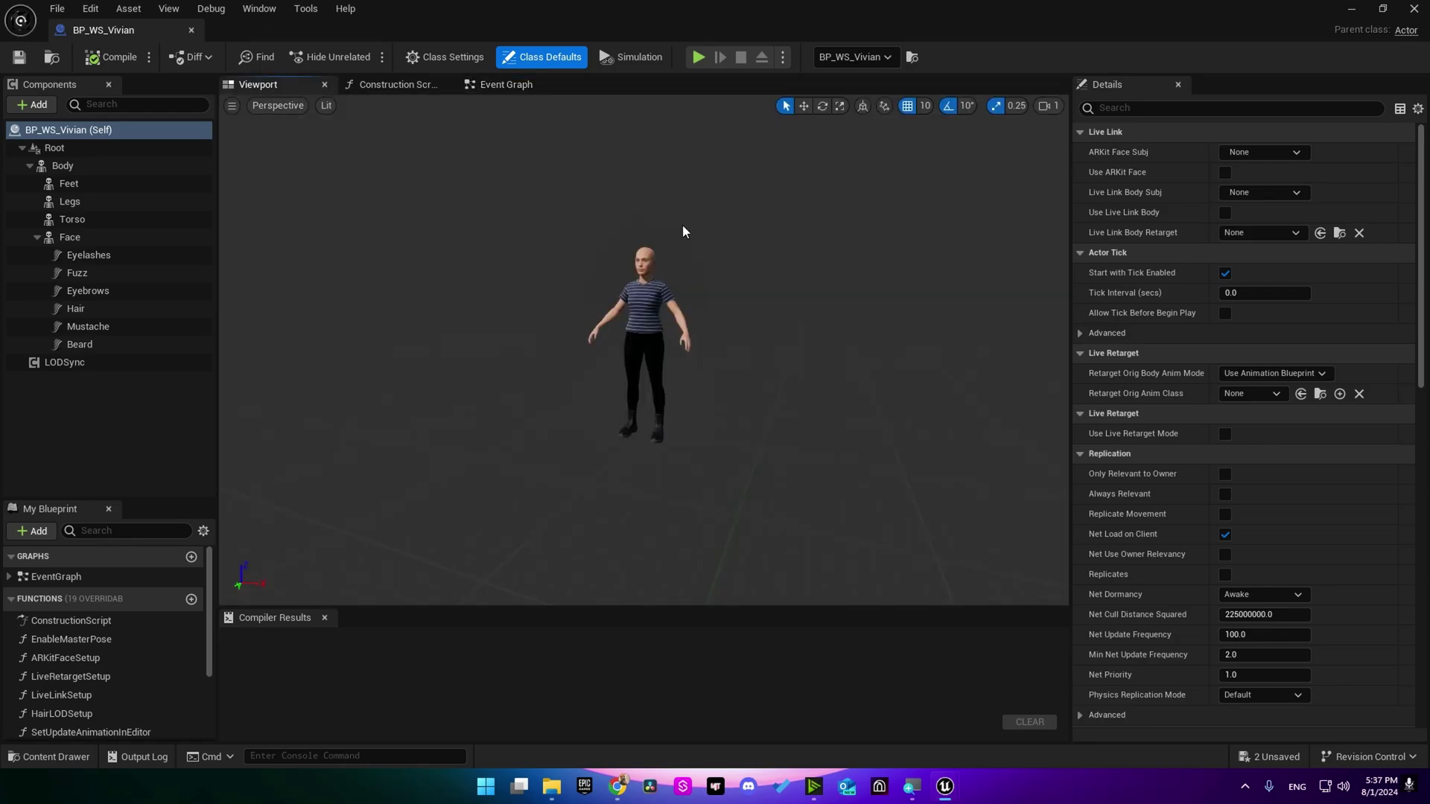
click(64, 364)
click(1240, 313)
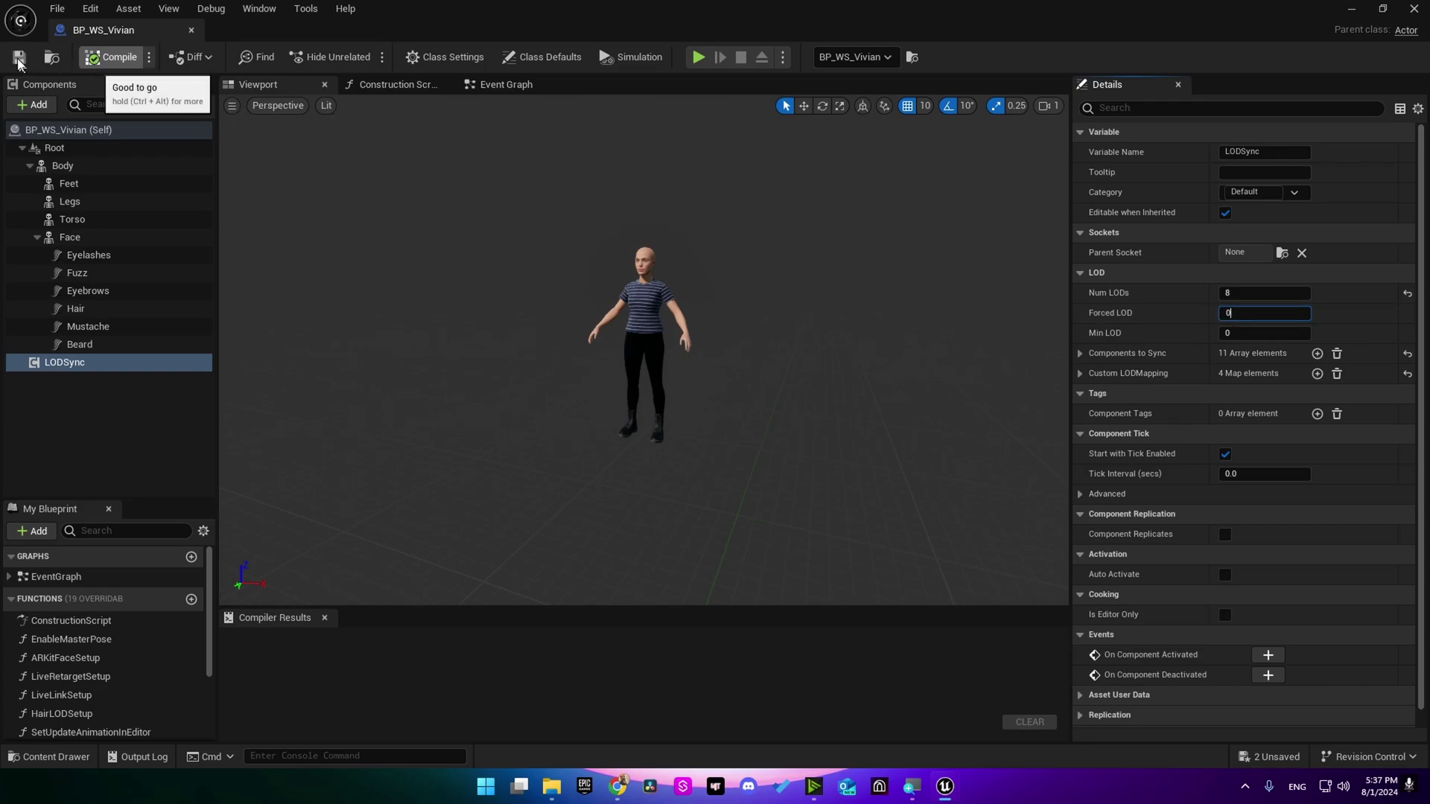
text(0)
click(18, 59)
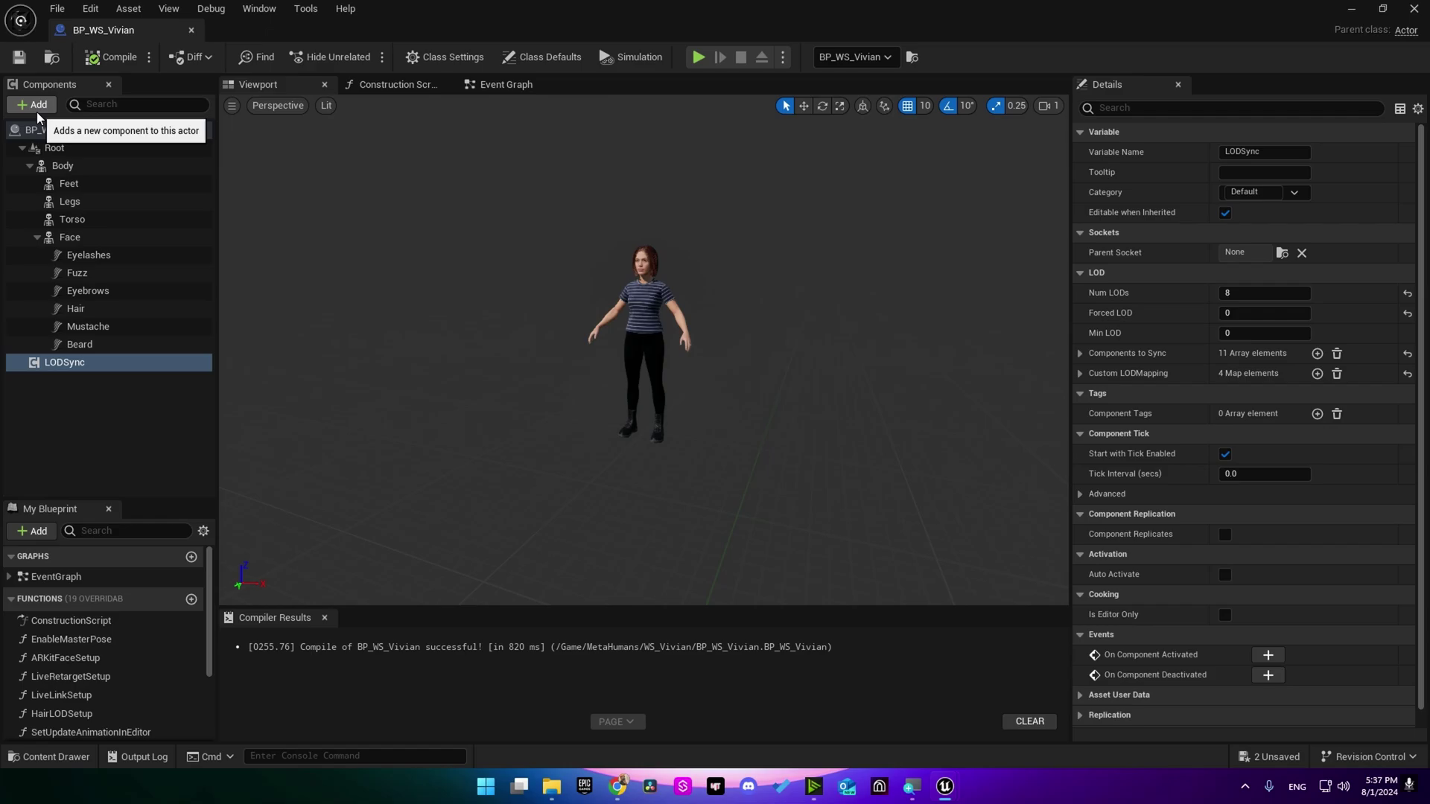
- Add an ACE Audio Curve Source component to BP_WS_Vivian
click(33, 105)
text(ace)
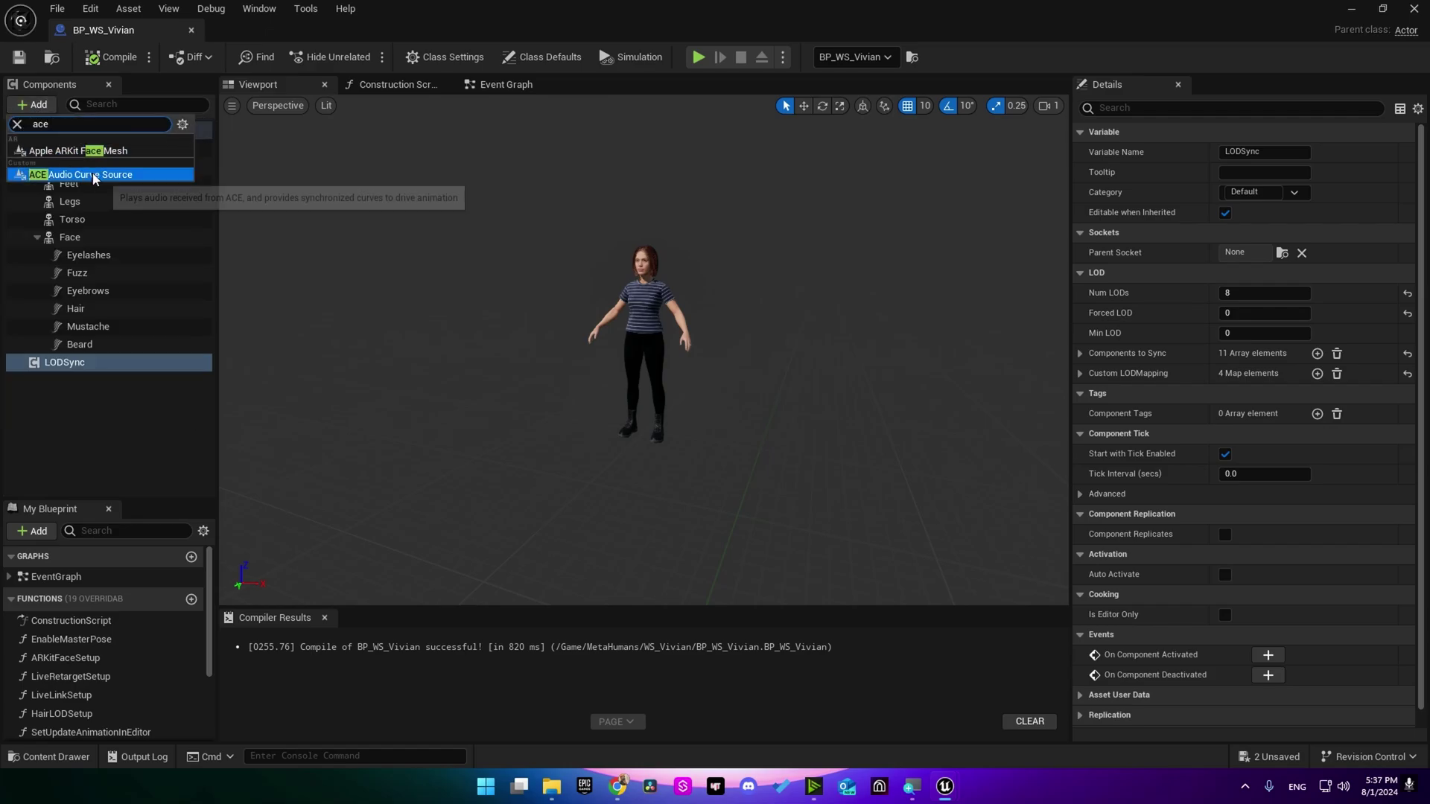
click(95, 175)
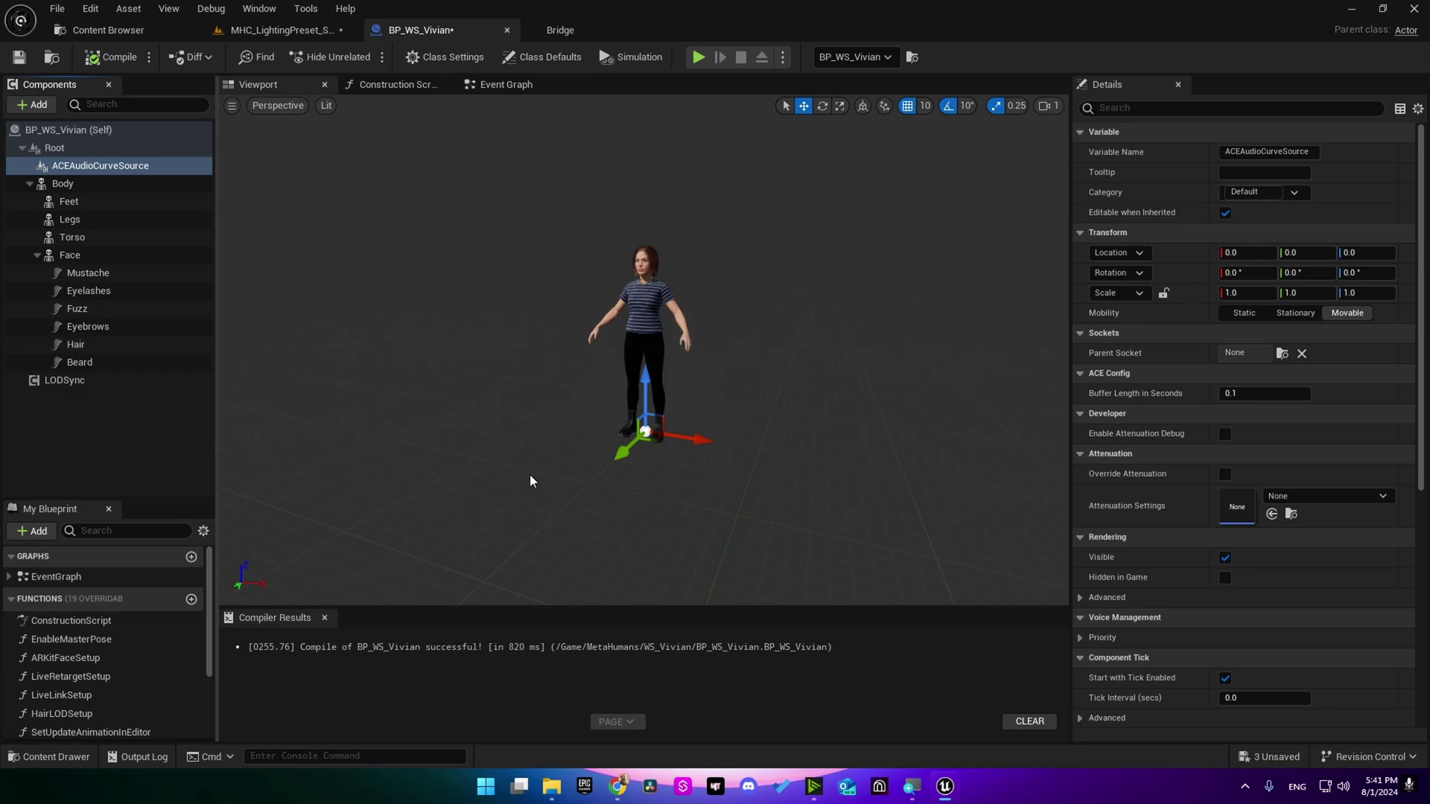
- Browse the project content to the Audio/AudioCips/short_clip folder to show its sound waves
click(52, 756)
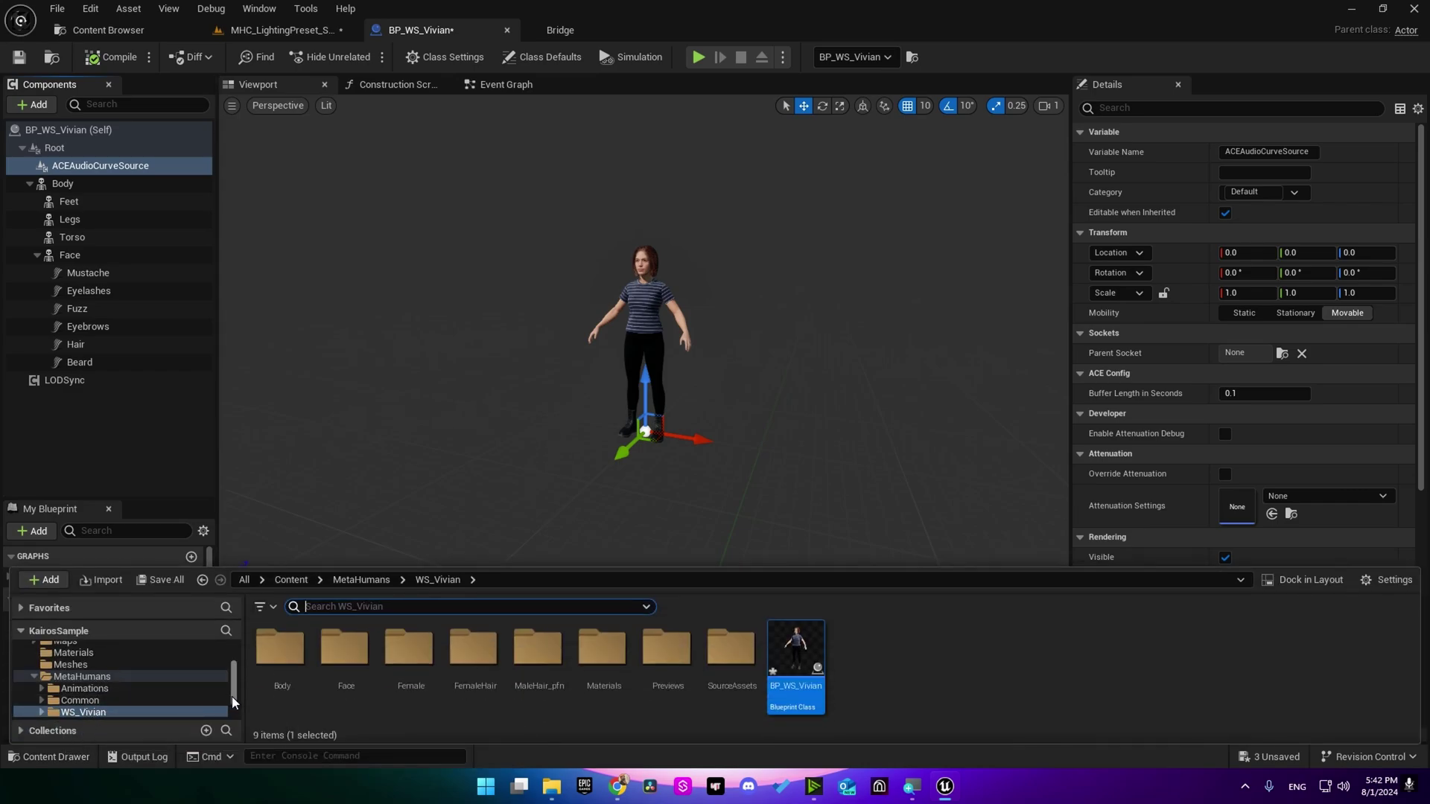
scroll(231, 695, down, 1)
drag(234, 682, 236, 646)
click(93, 674)
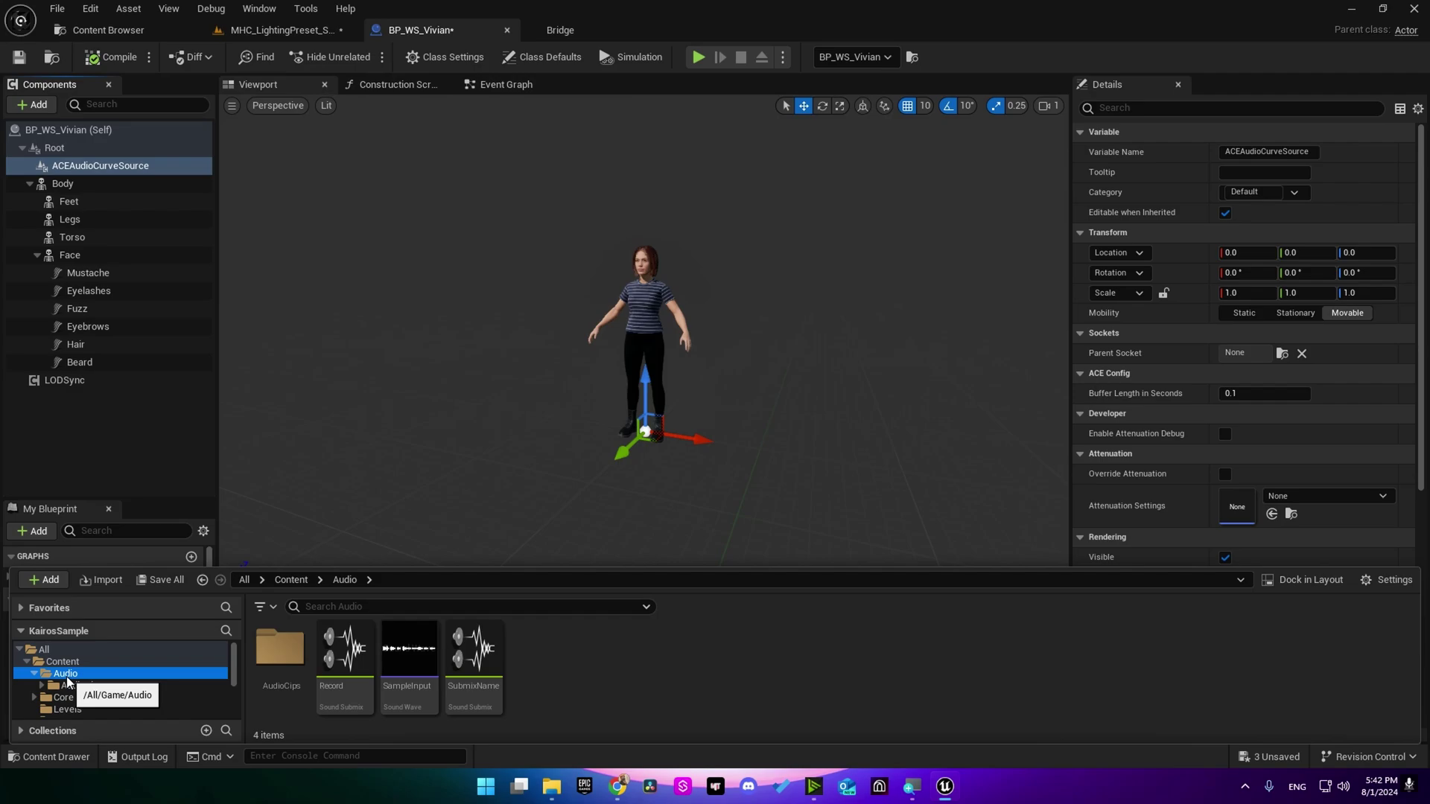
click(82, 685)
click(41, 685)
click(88, 709)
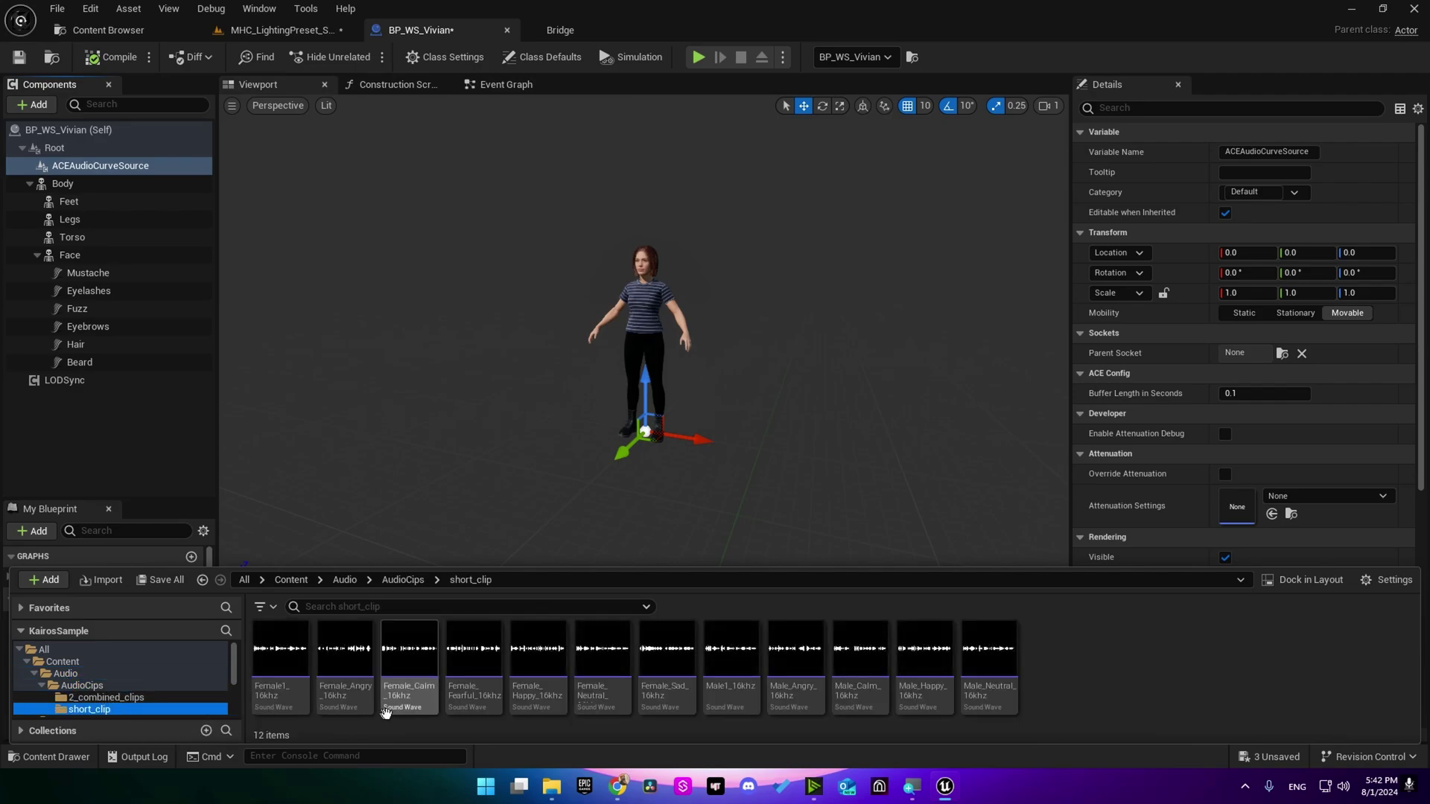
- Add a Scene component under the root of BP_WS_Vivian and clear its default name
click(45, 129)
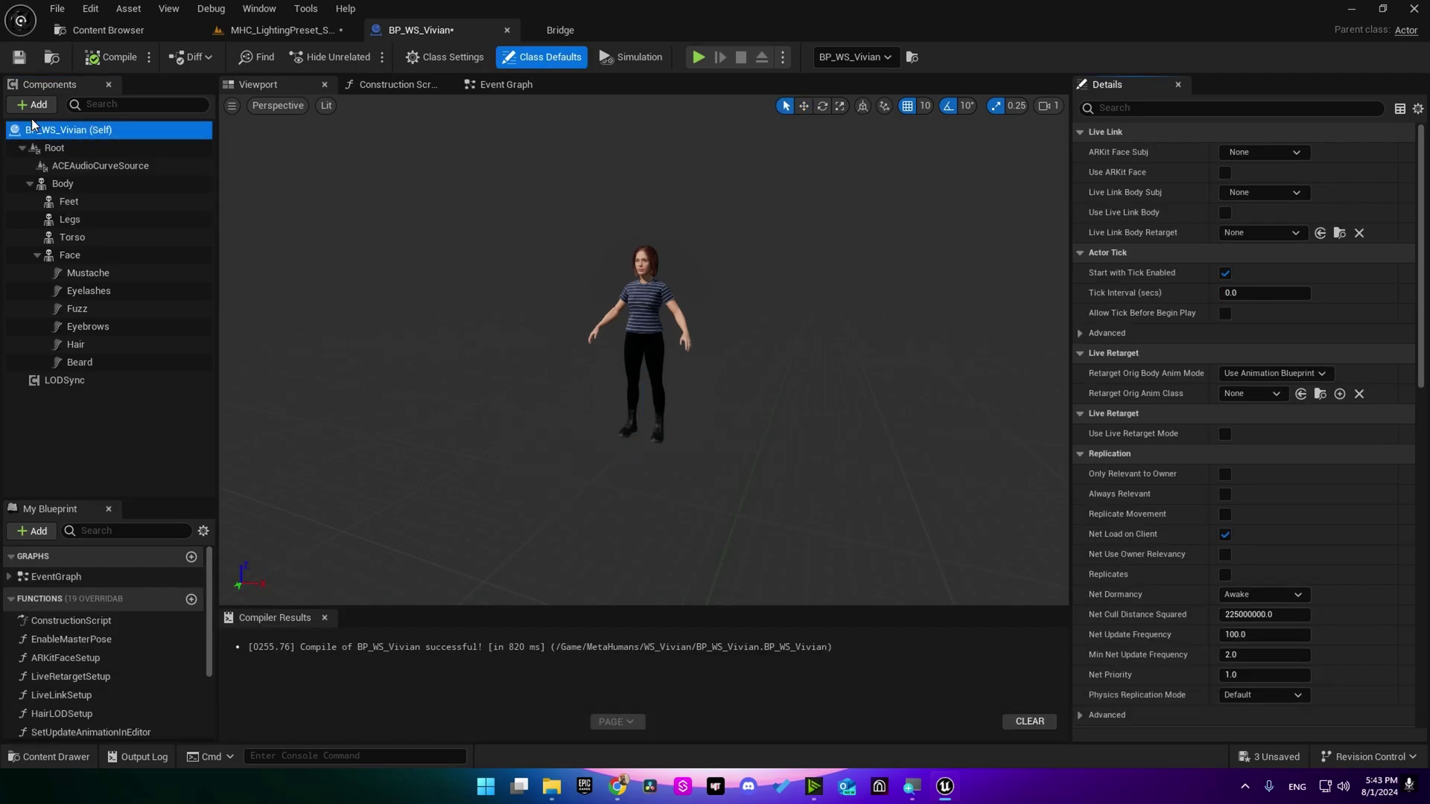
click(33, 104)
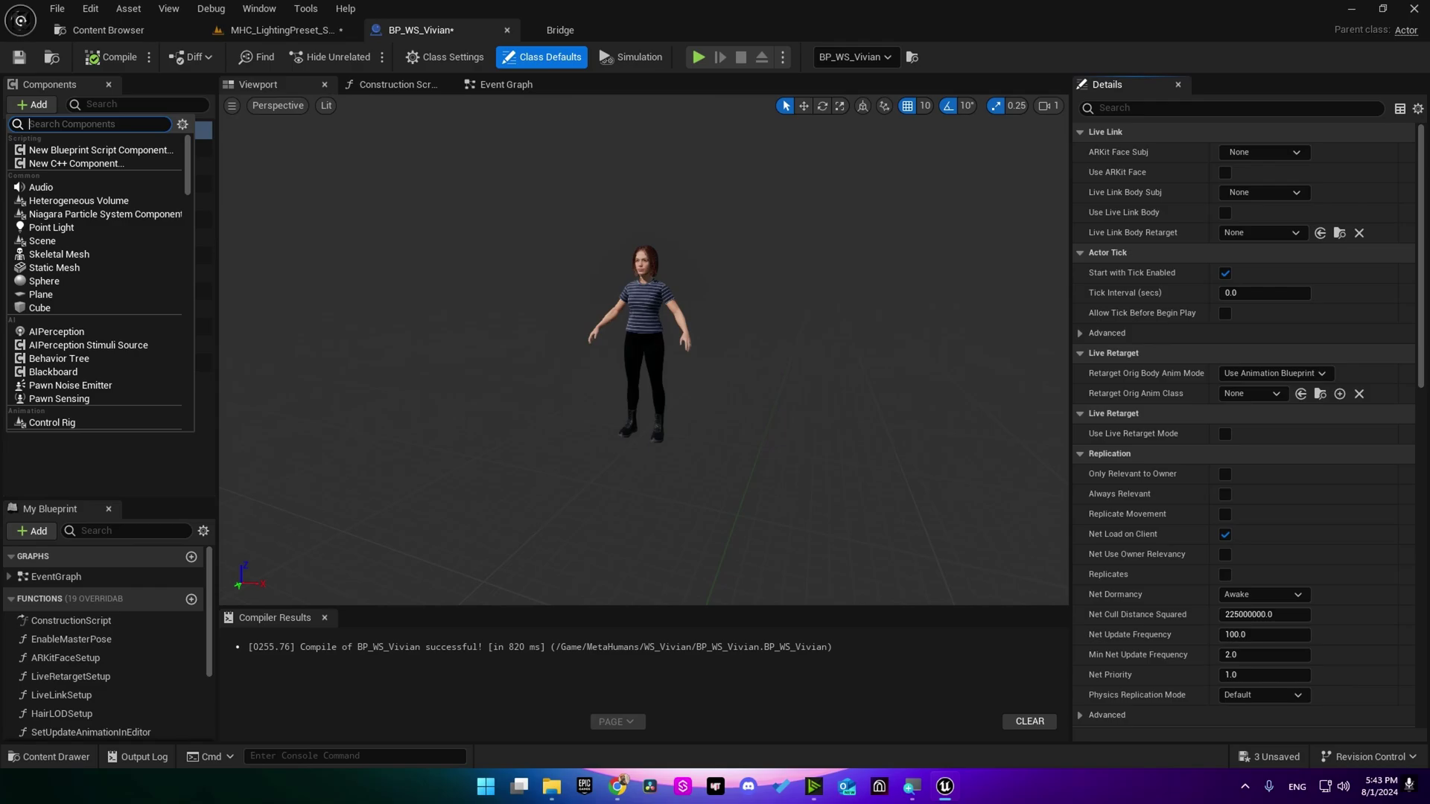
text(scen)
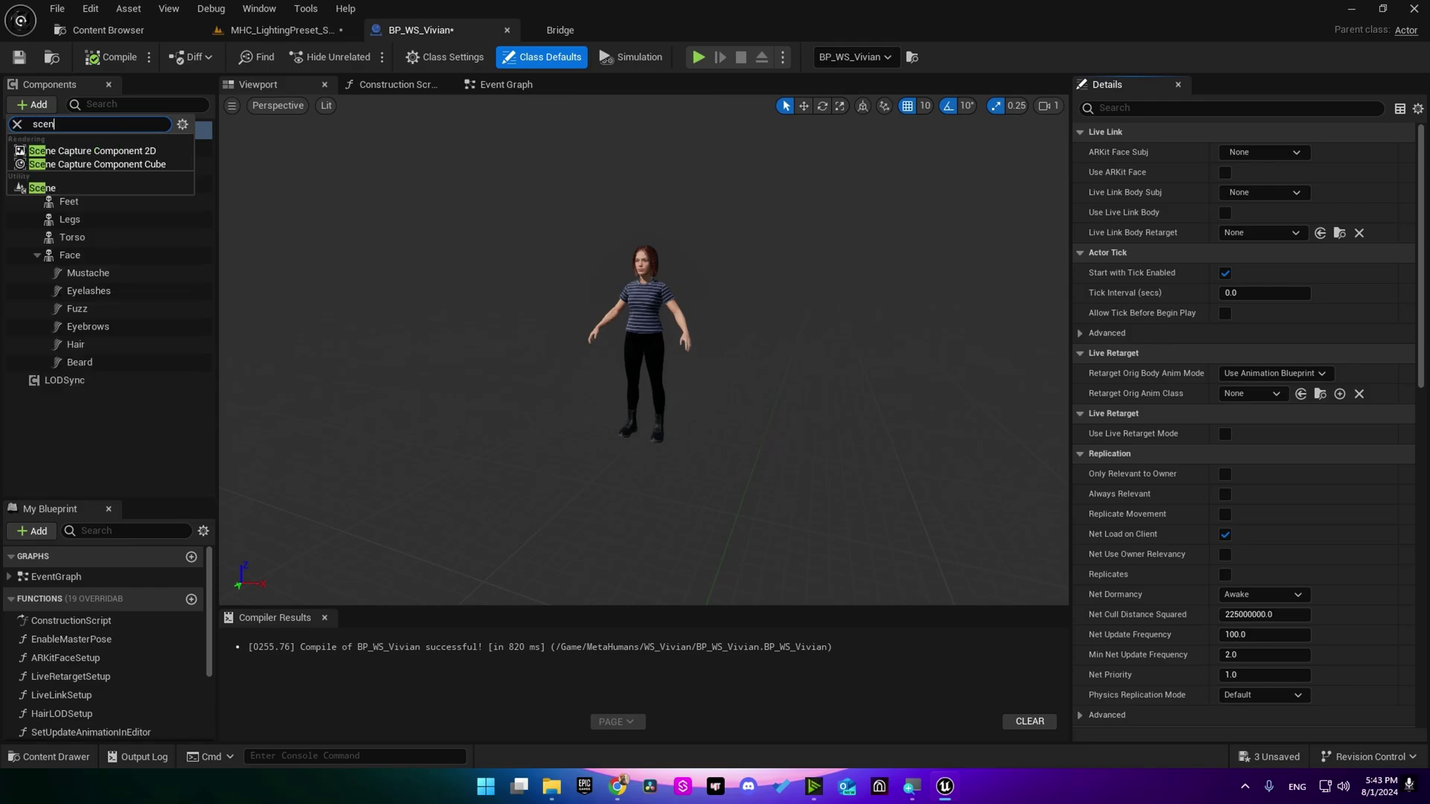
click(75, 187)
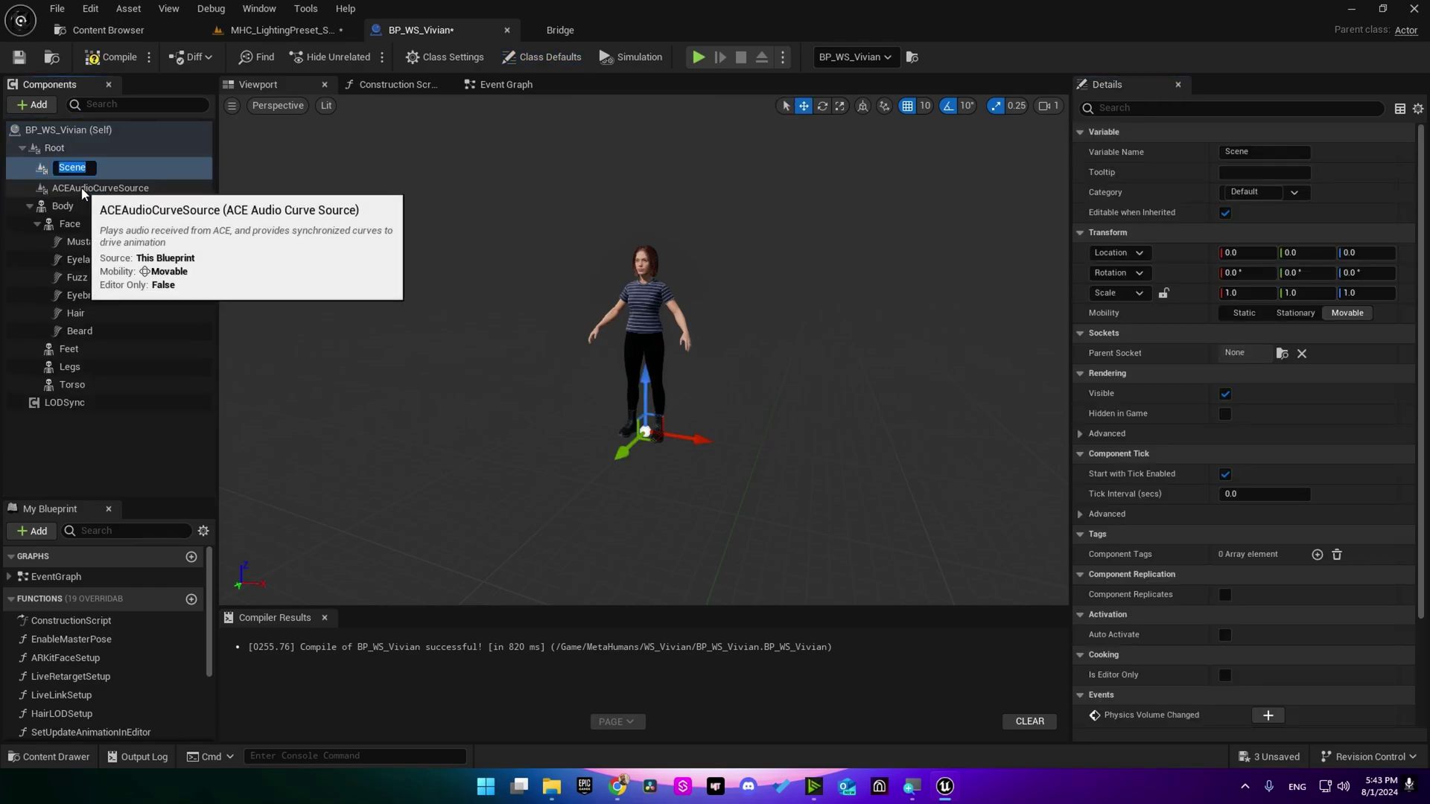
key(BackSpace)
- Add all sound waves from the short_clip folder as children of the new Scene component and compile the blueprint
key(ctrl+space)
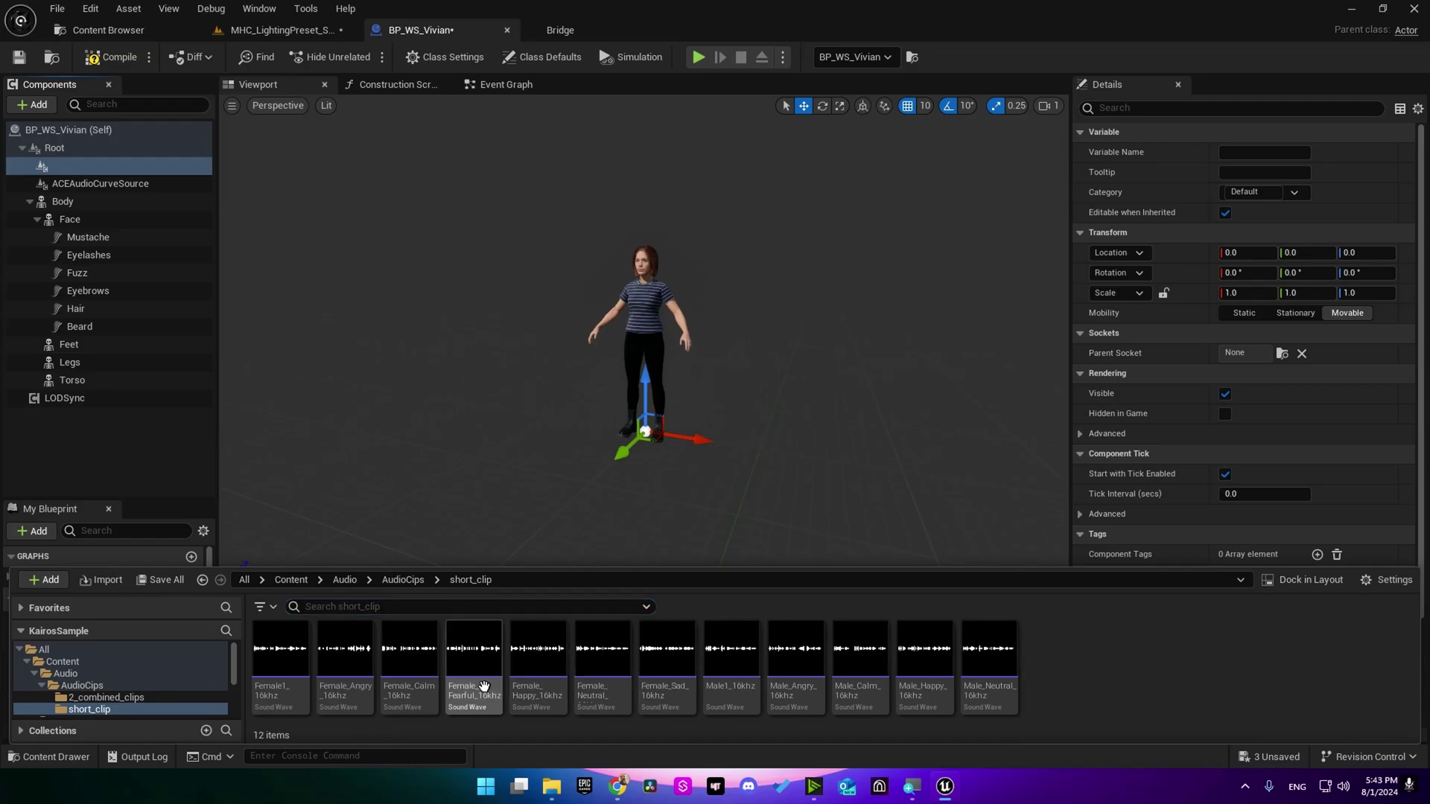
key(ctrl+a)
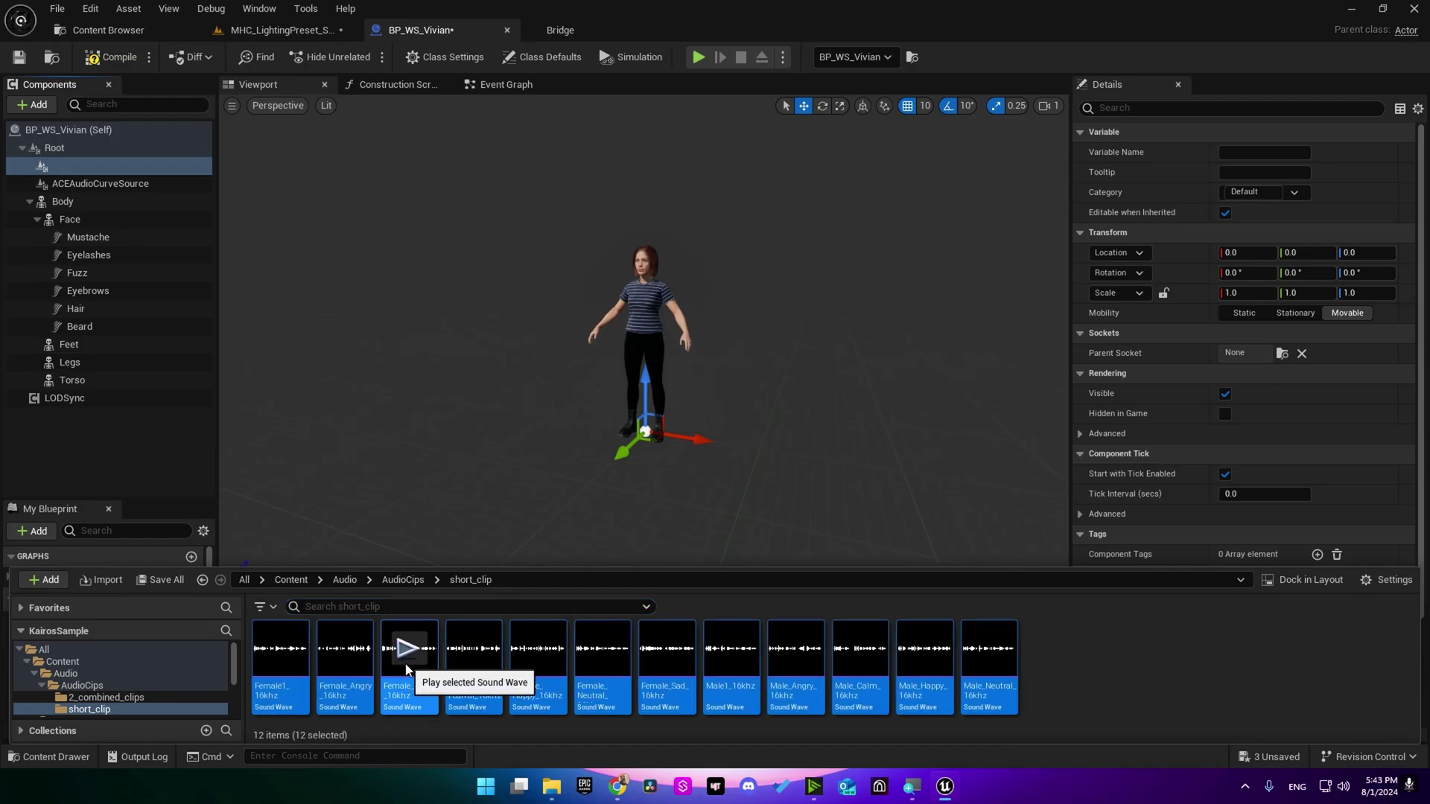
drag(409, 648, 71, 160)
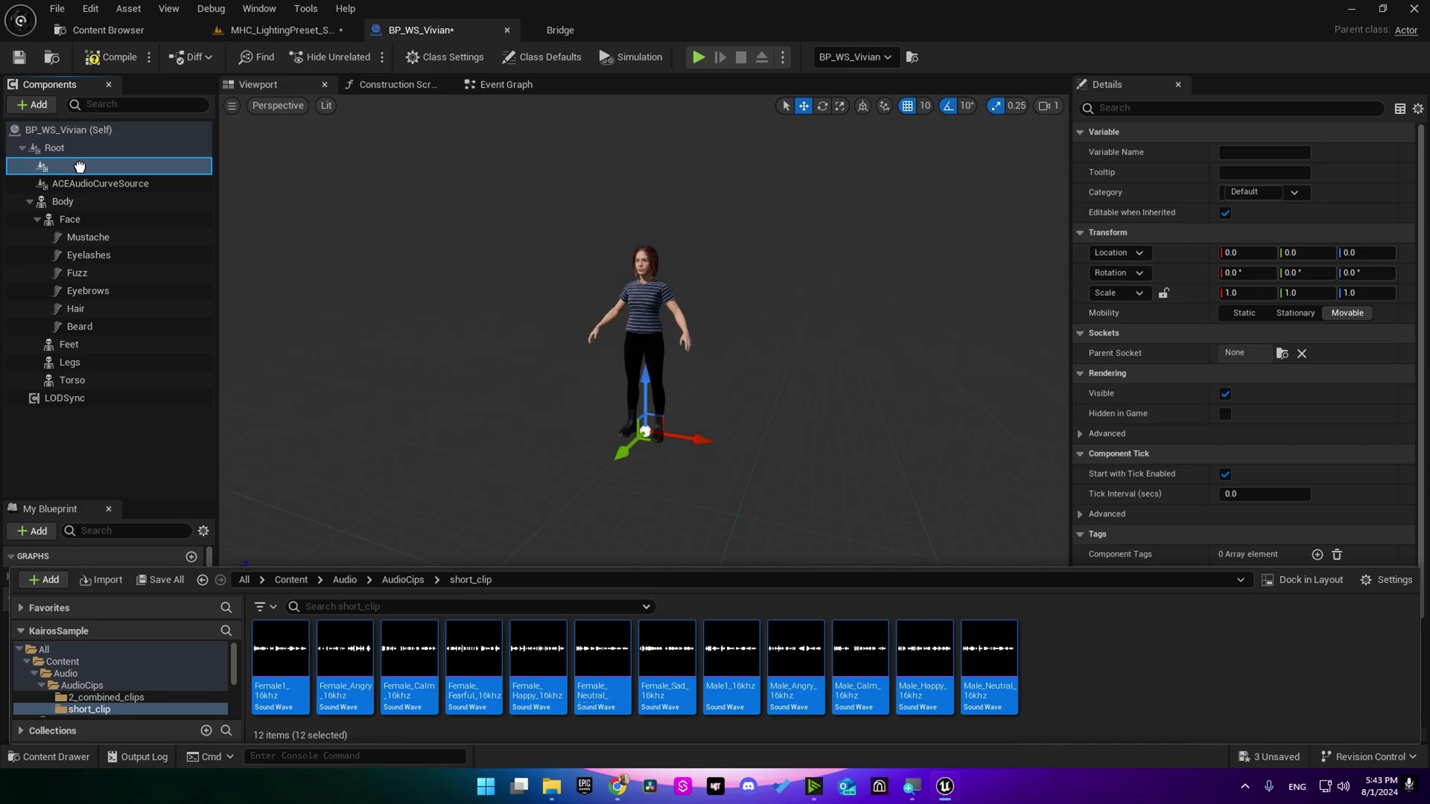
key(F7)
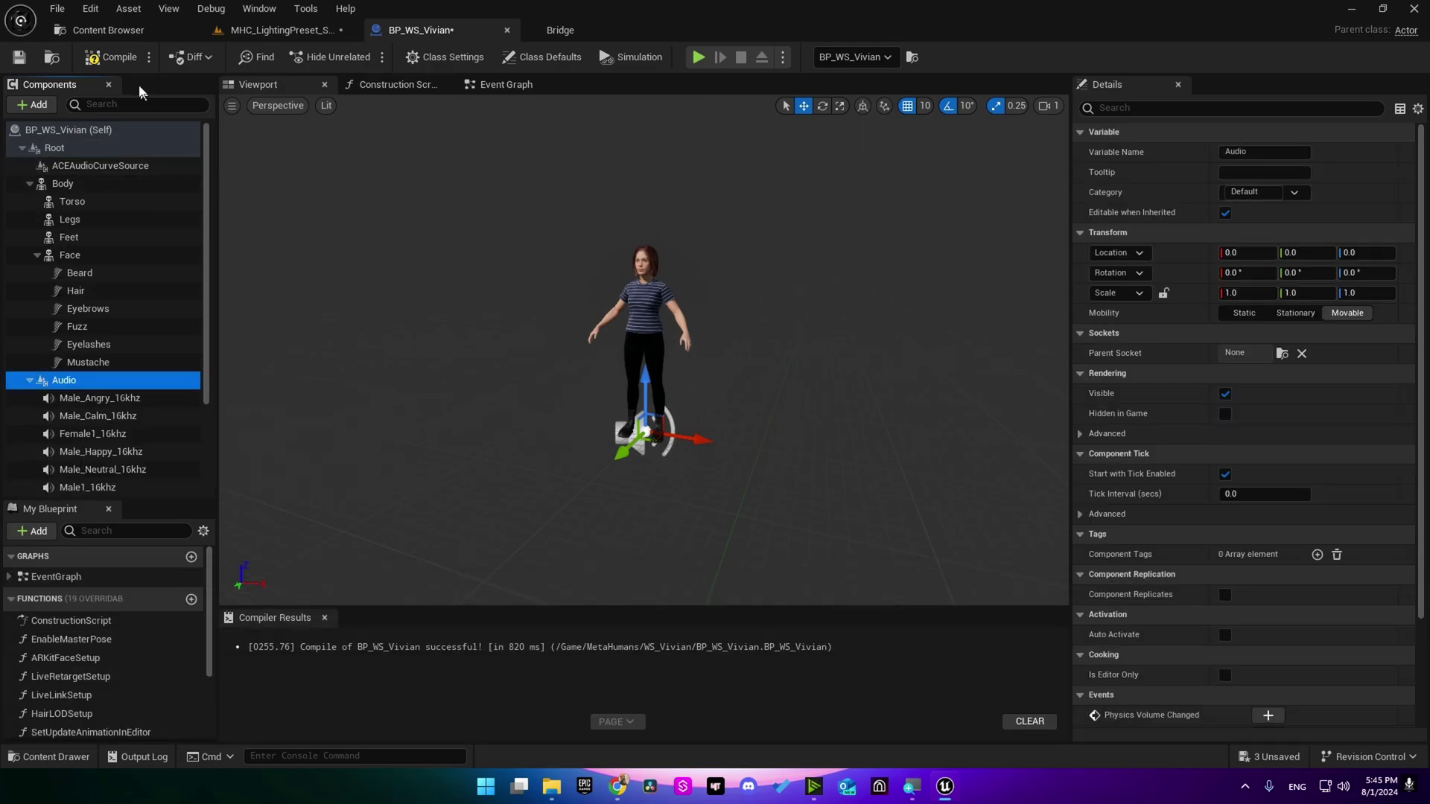
click(119, 65)
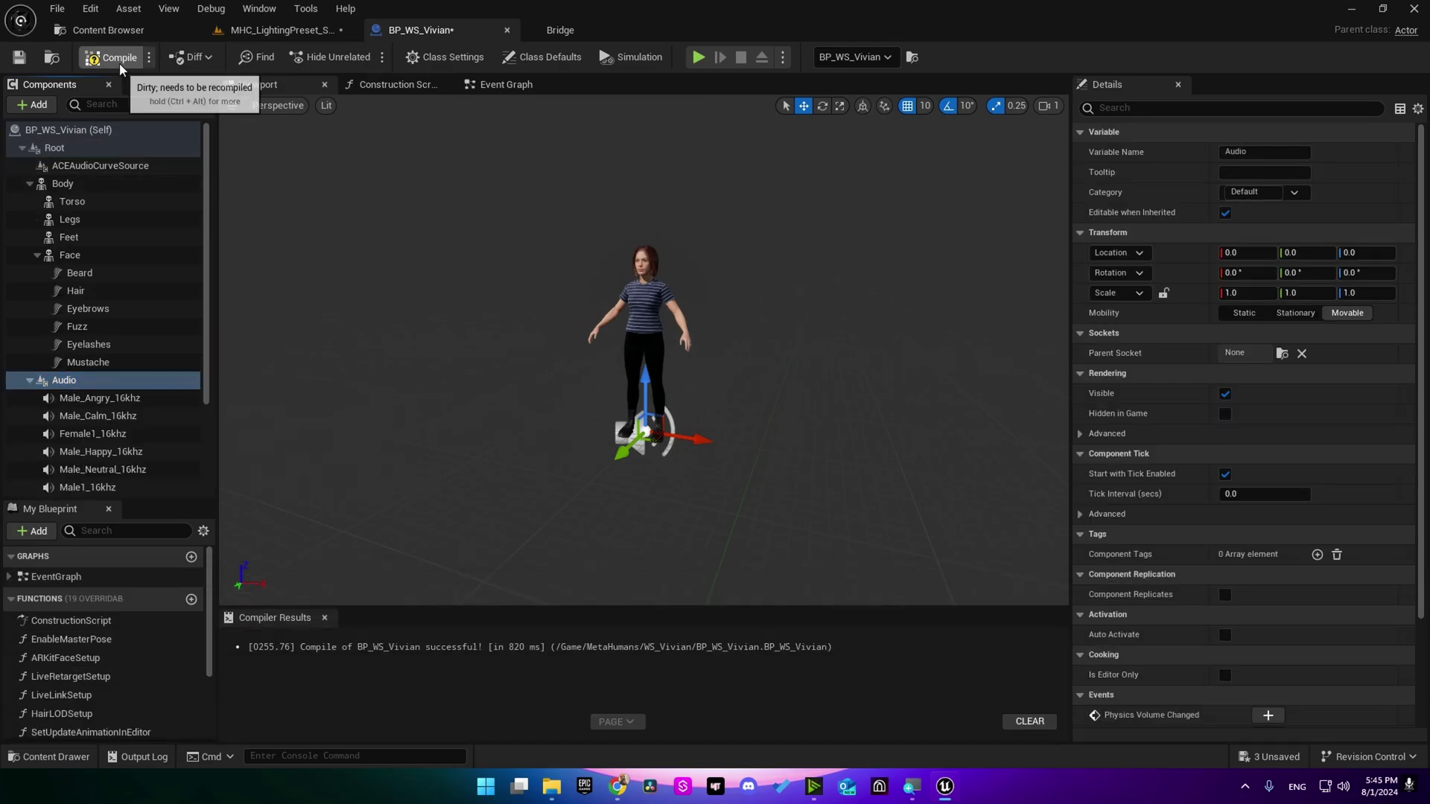
- Save the compiled BP_WS_Vivian blueprint, return to the level and browse its content to the MetaHumans/Animations/FTU_Set folder
click(20, 63)
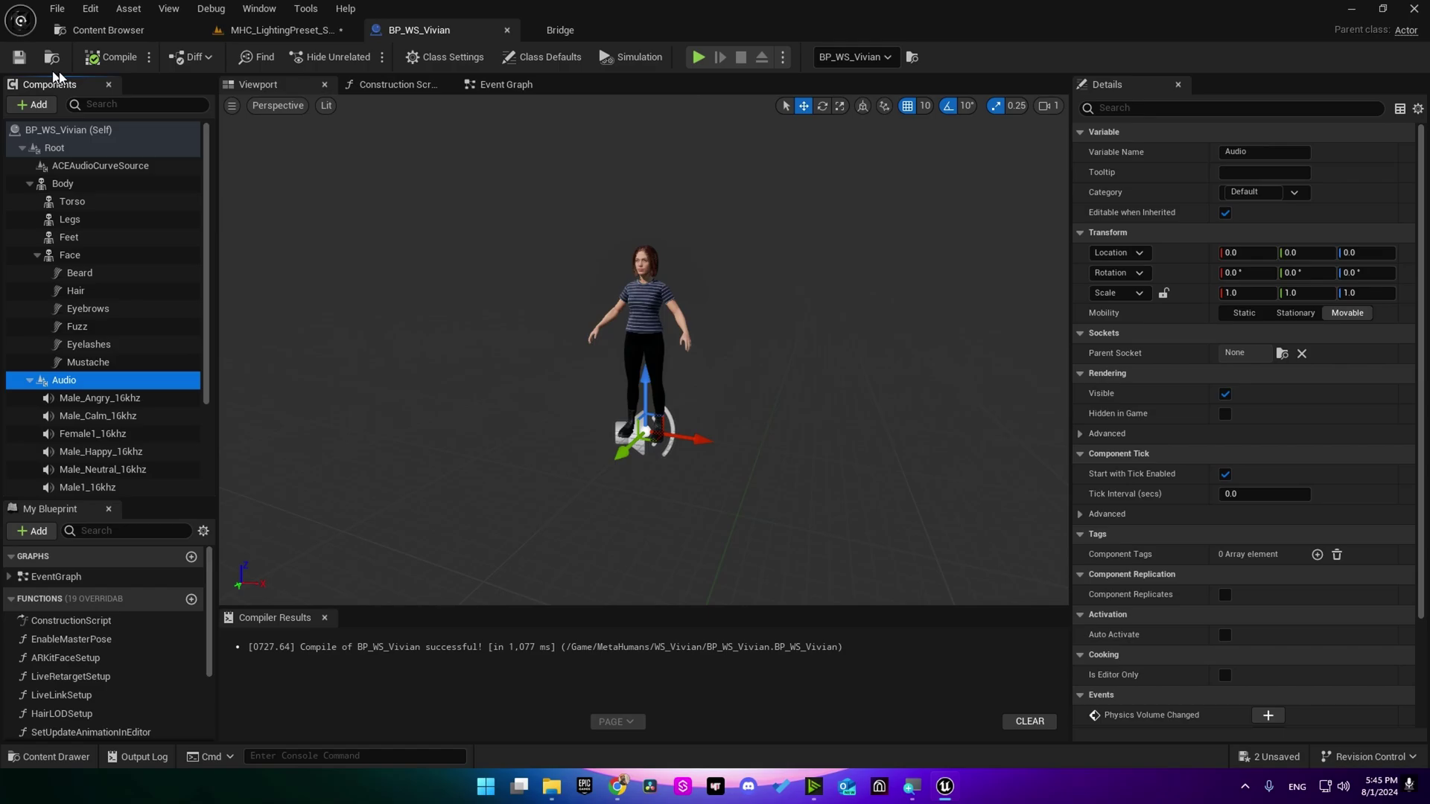
click(265, 33)
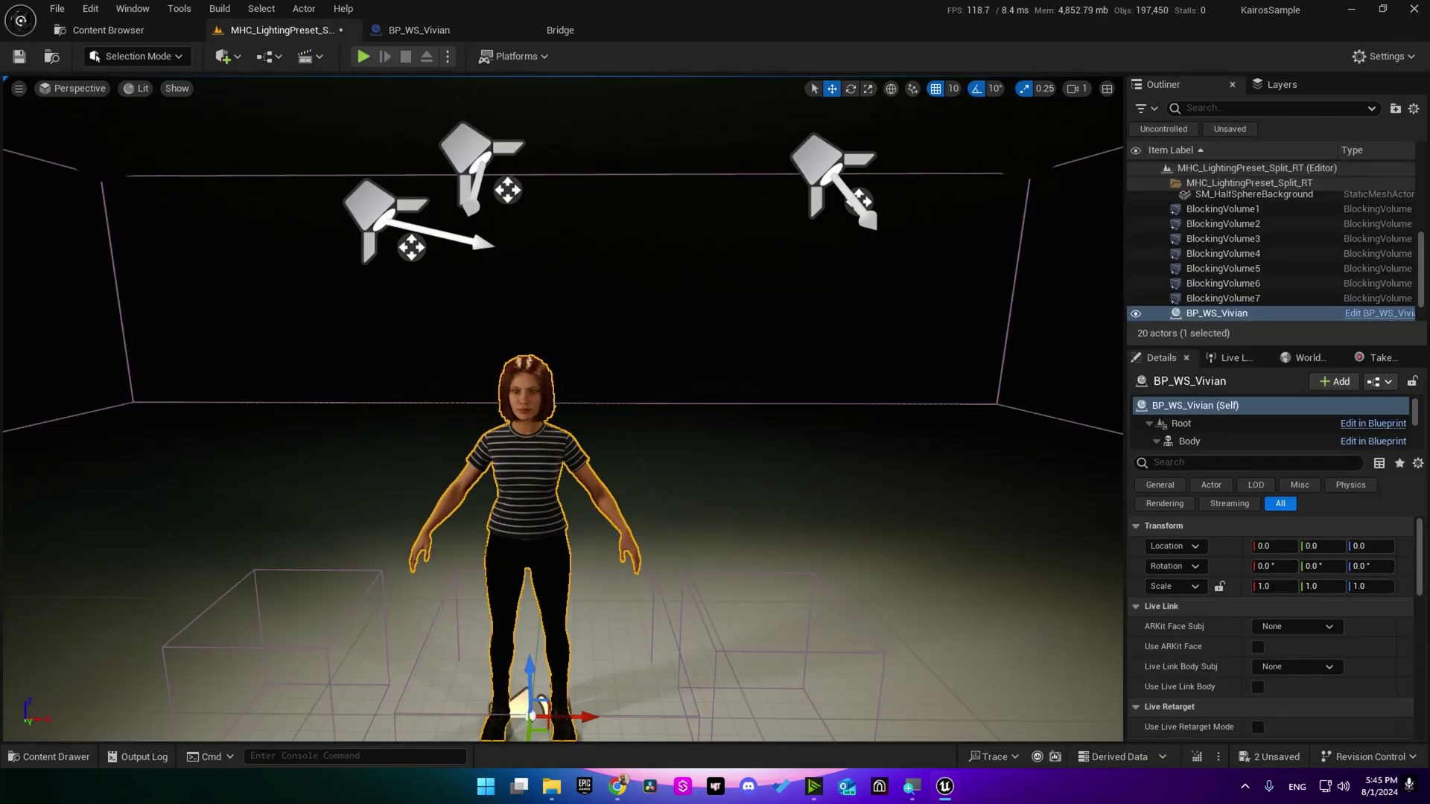
click(48, 756)
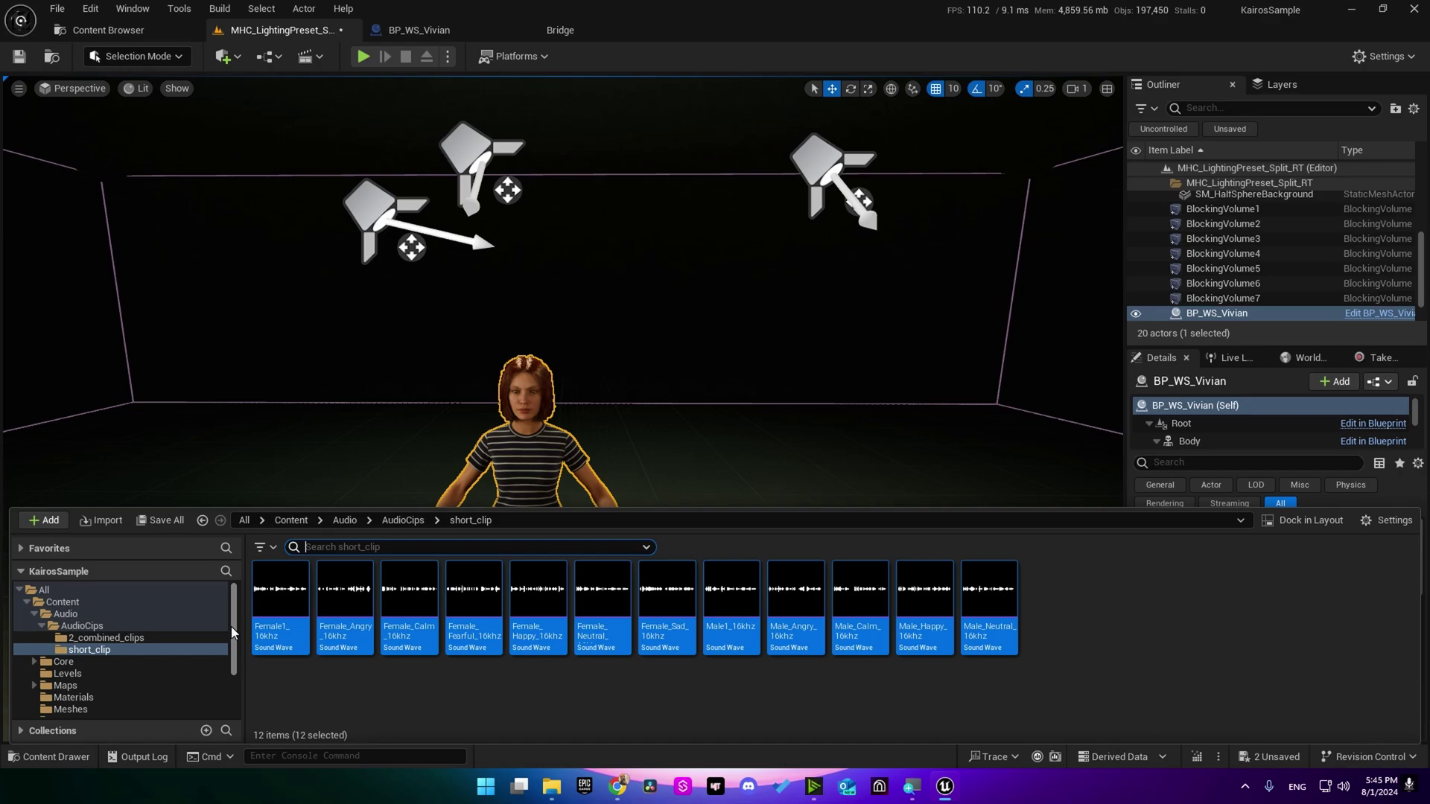
drag(231, 627, 228, 665)
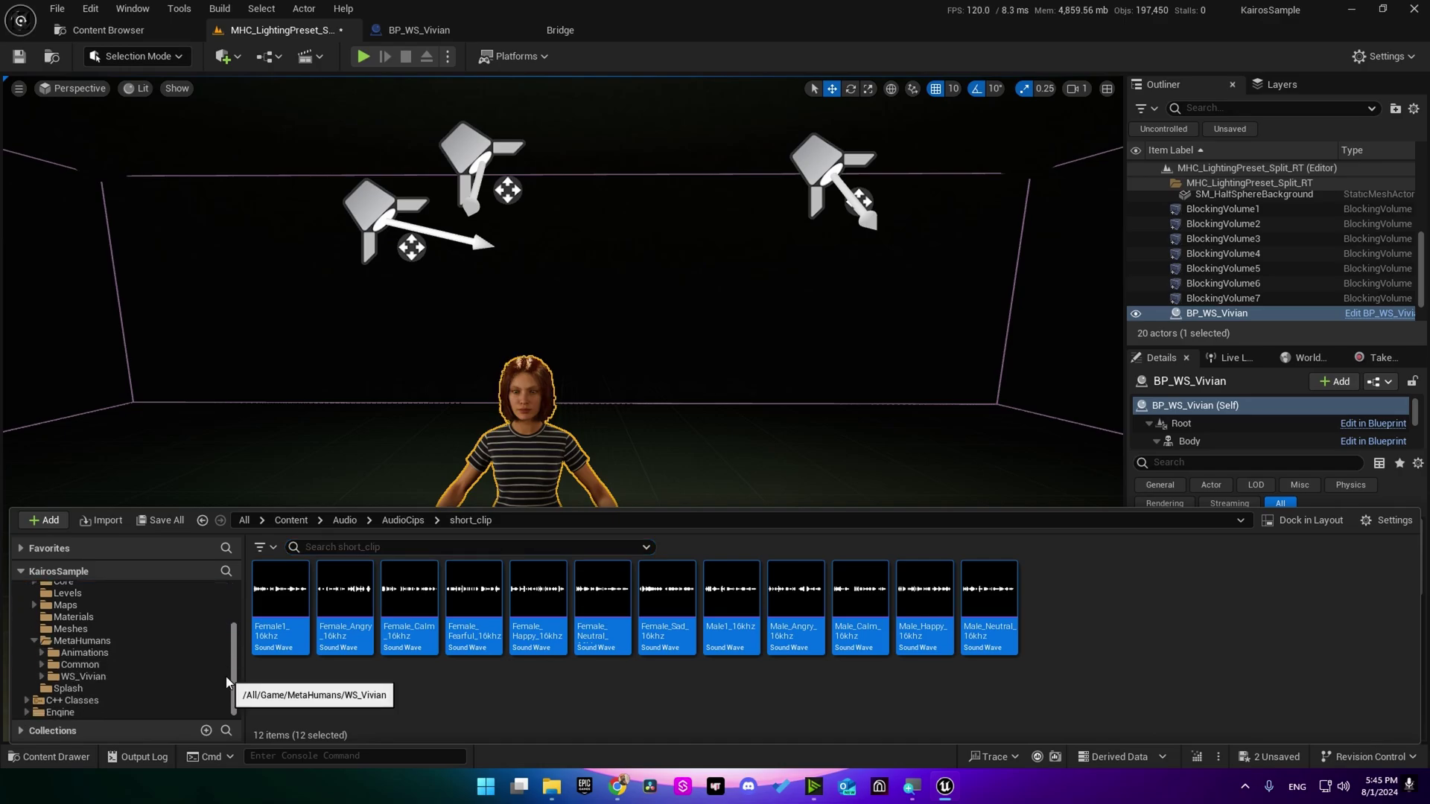
double_click(103, 653)
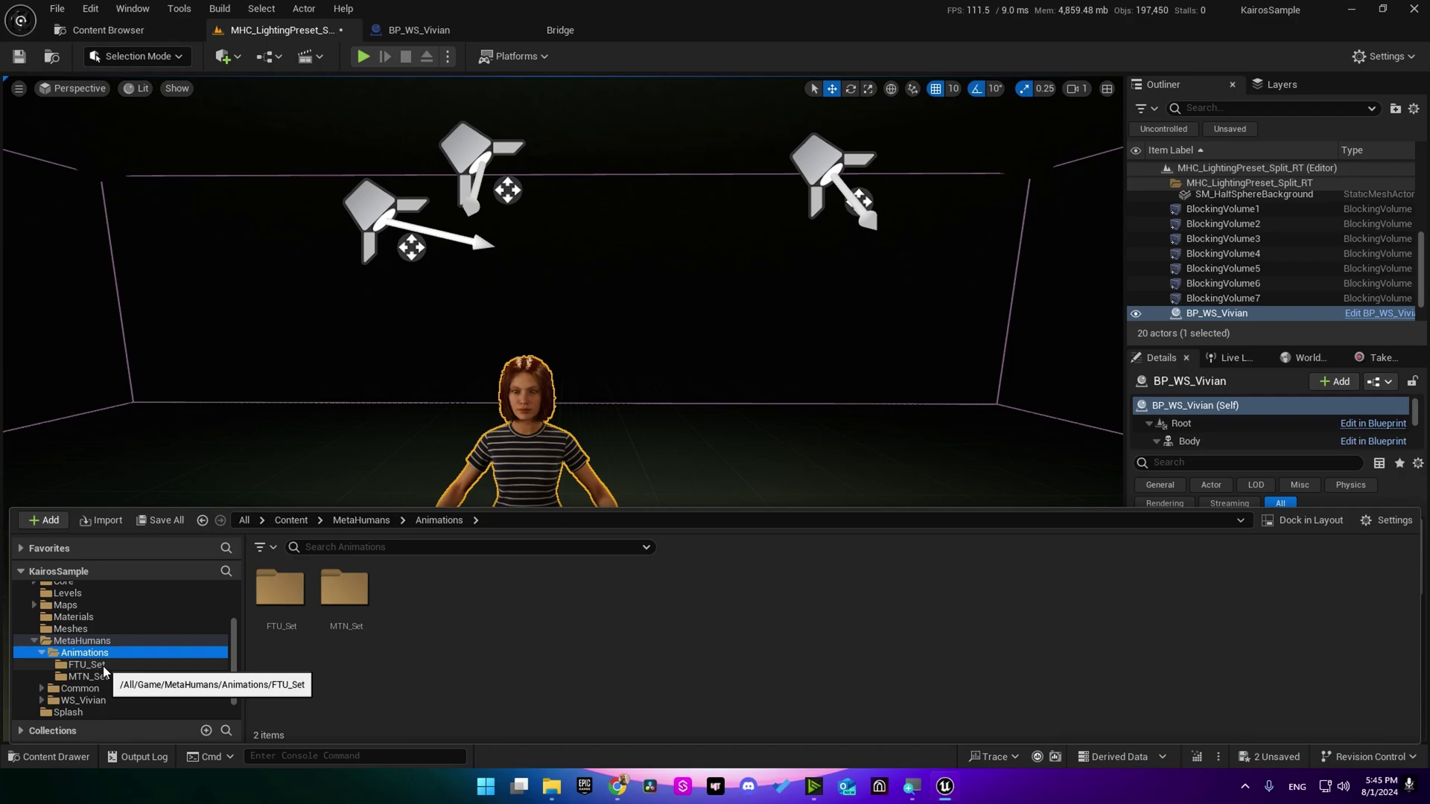
click(103, 666)
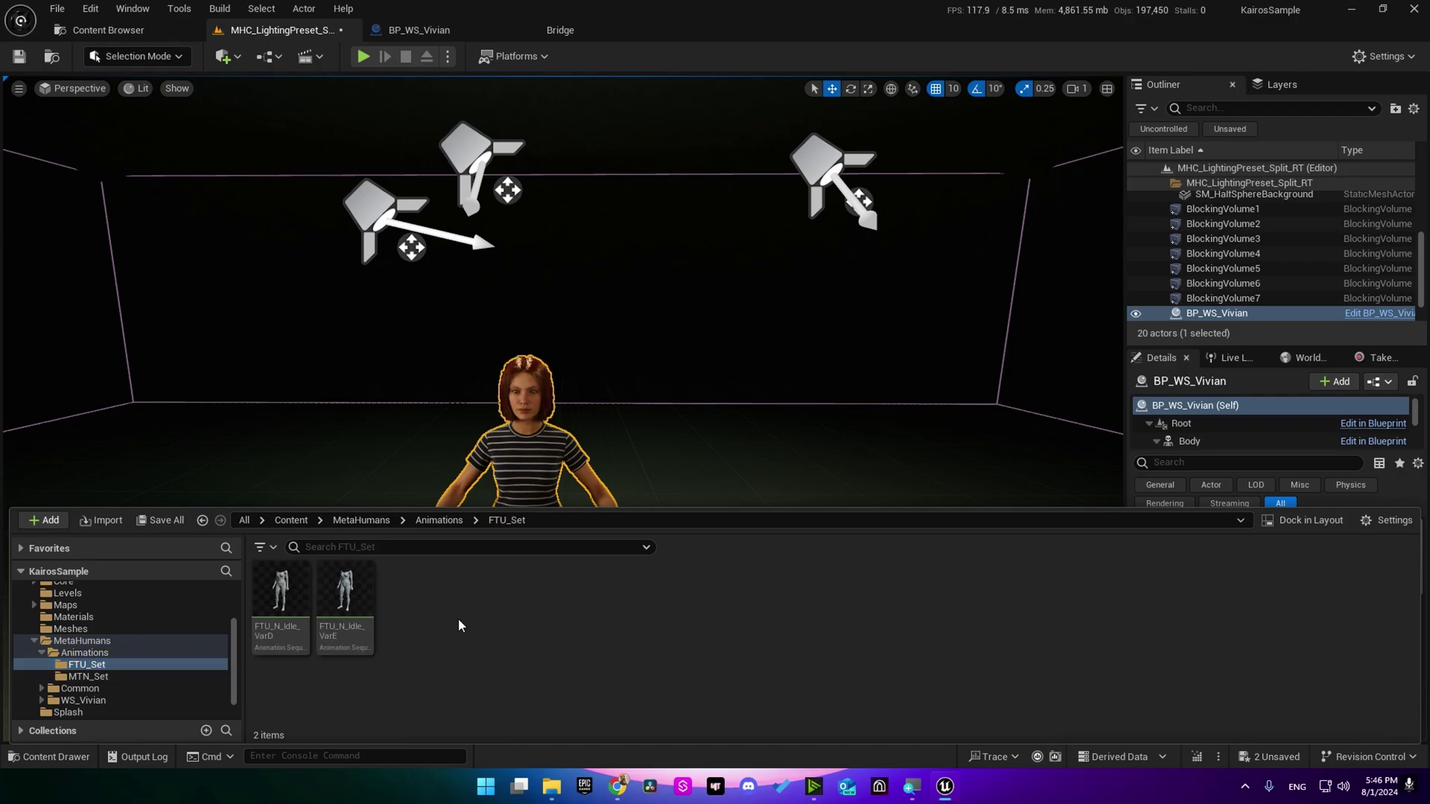
- Start retargeting both FTU_Set idle animations, with the WS_Vivian f_med_nrw_body mesh as the target skeletal mesh
key(ctrl+a)
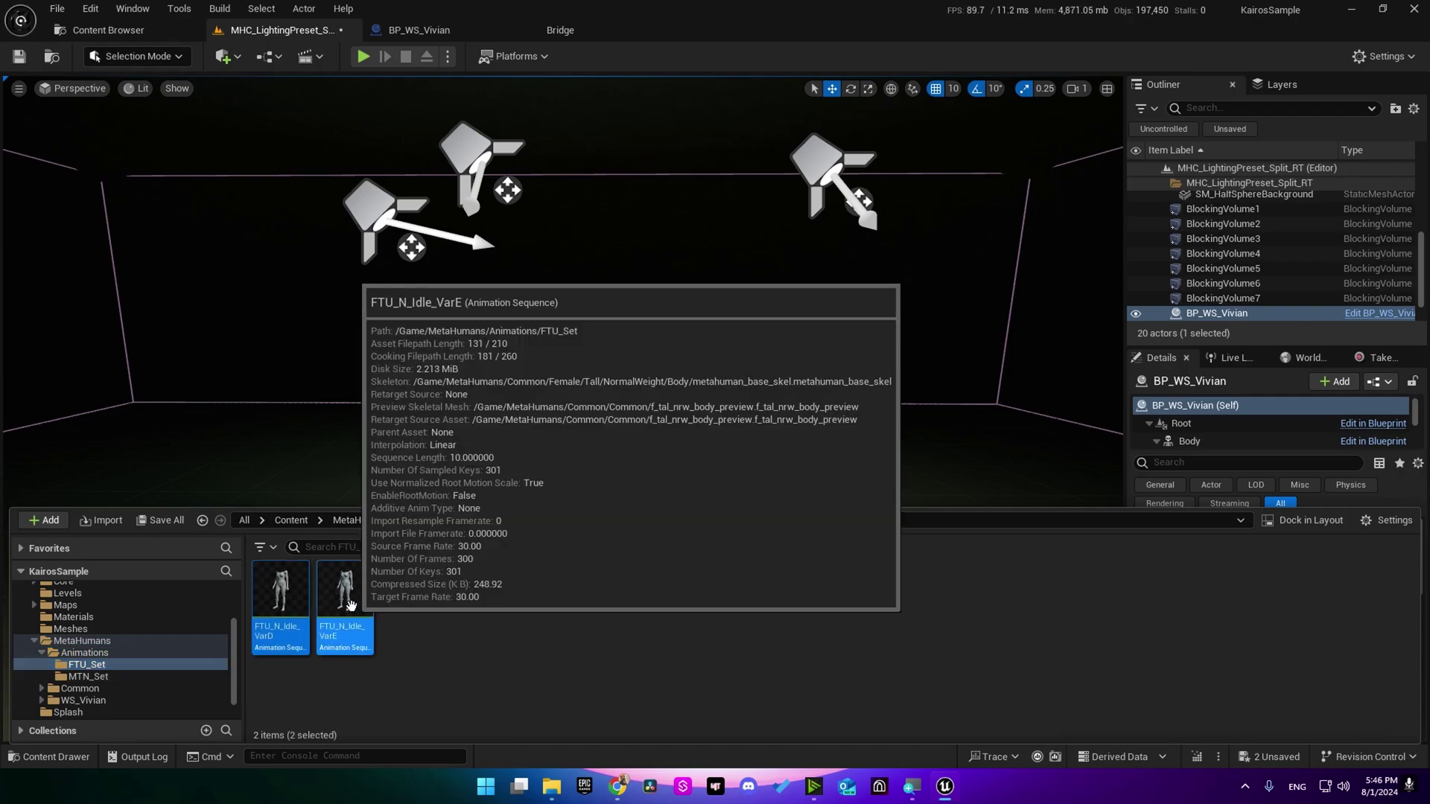
right_click(351, 605)
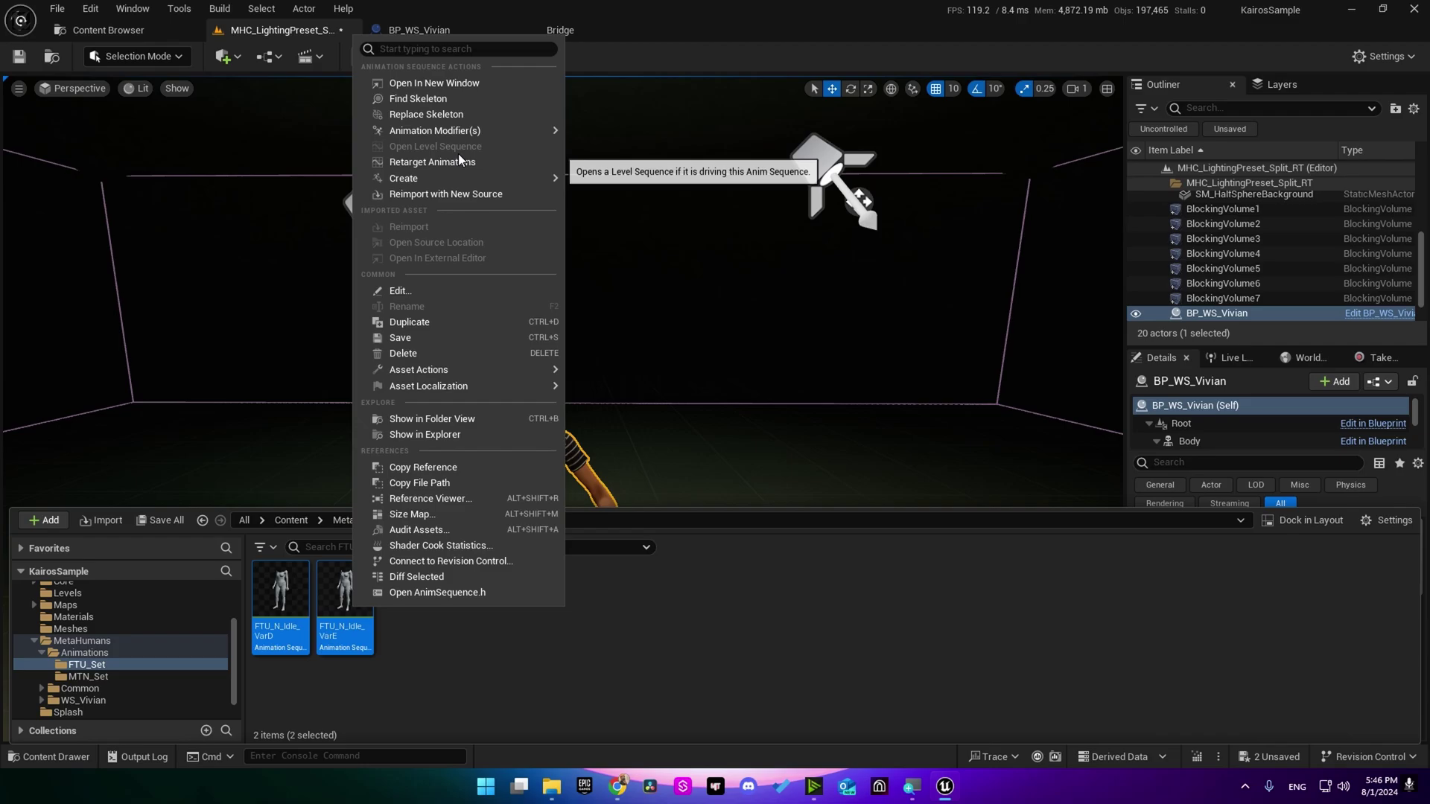
click(459, 162)
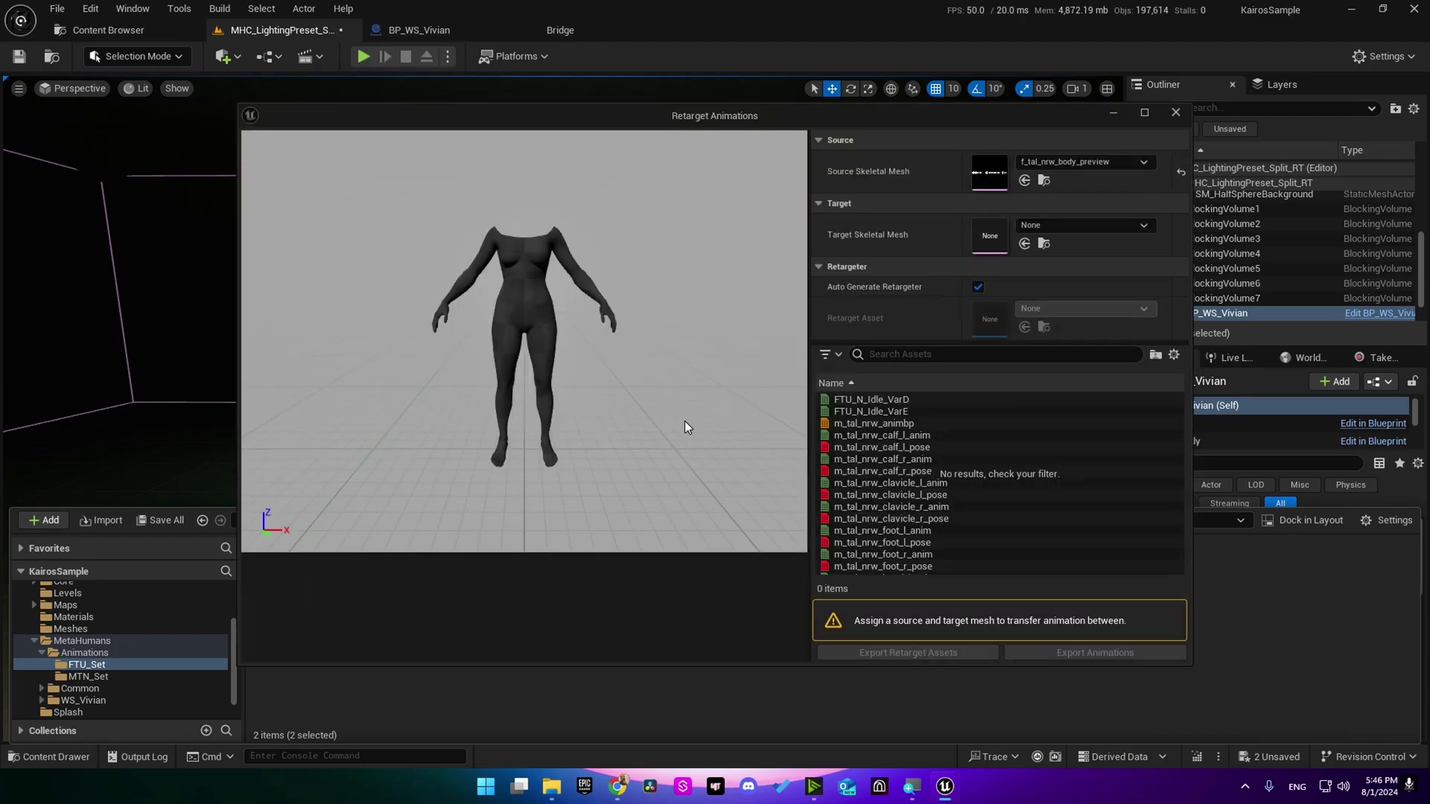
click(1082, 228)
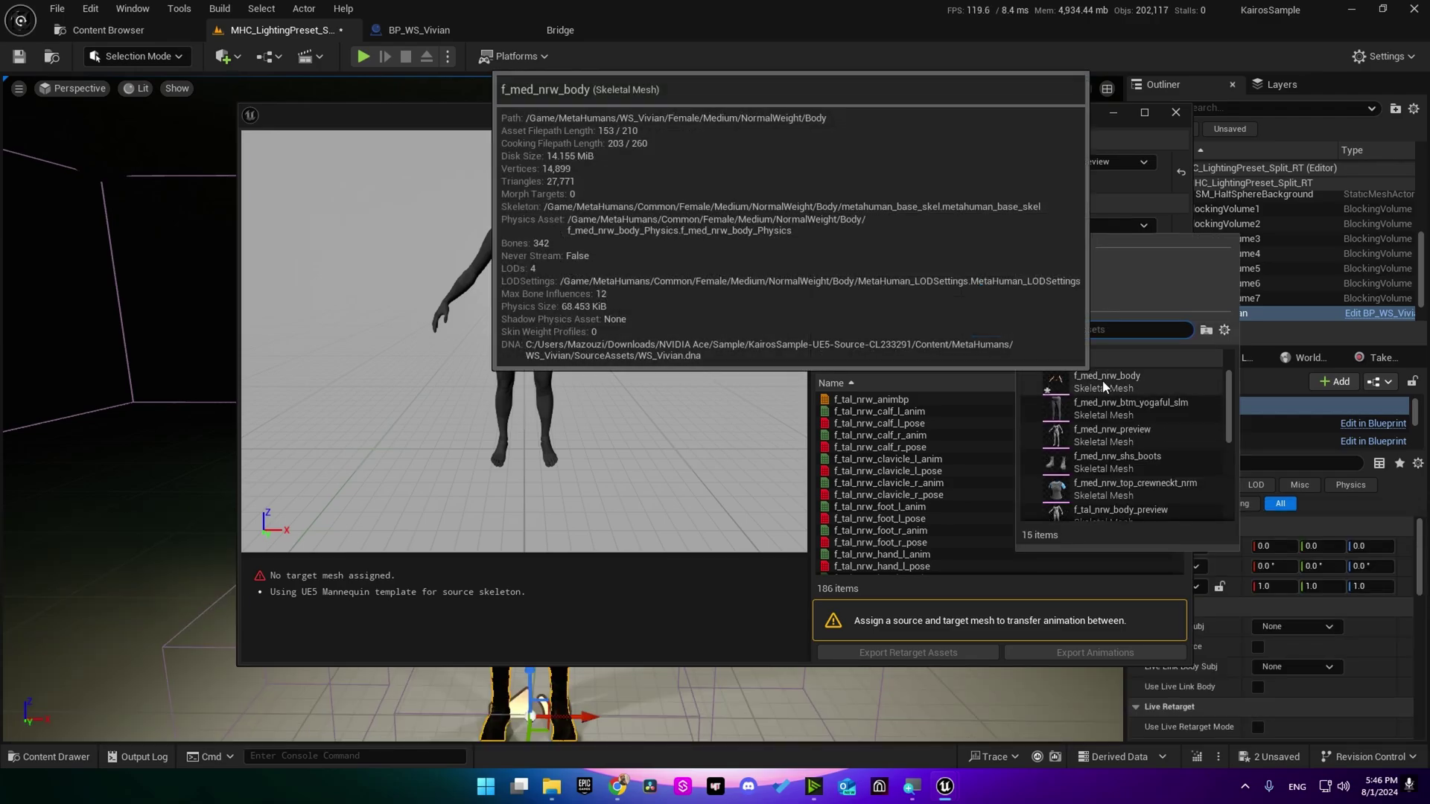
click(1110, 382)
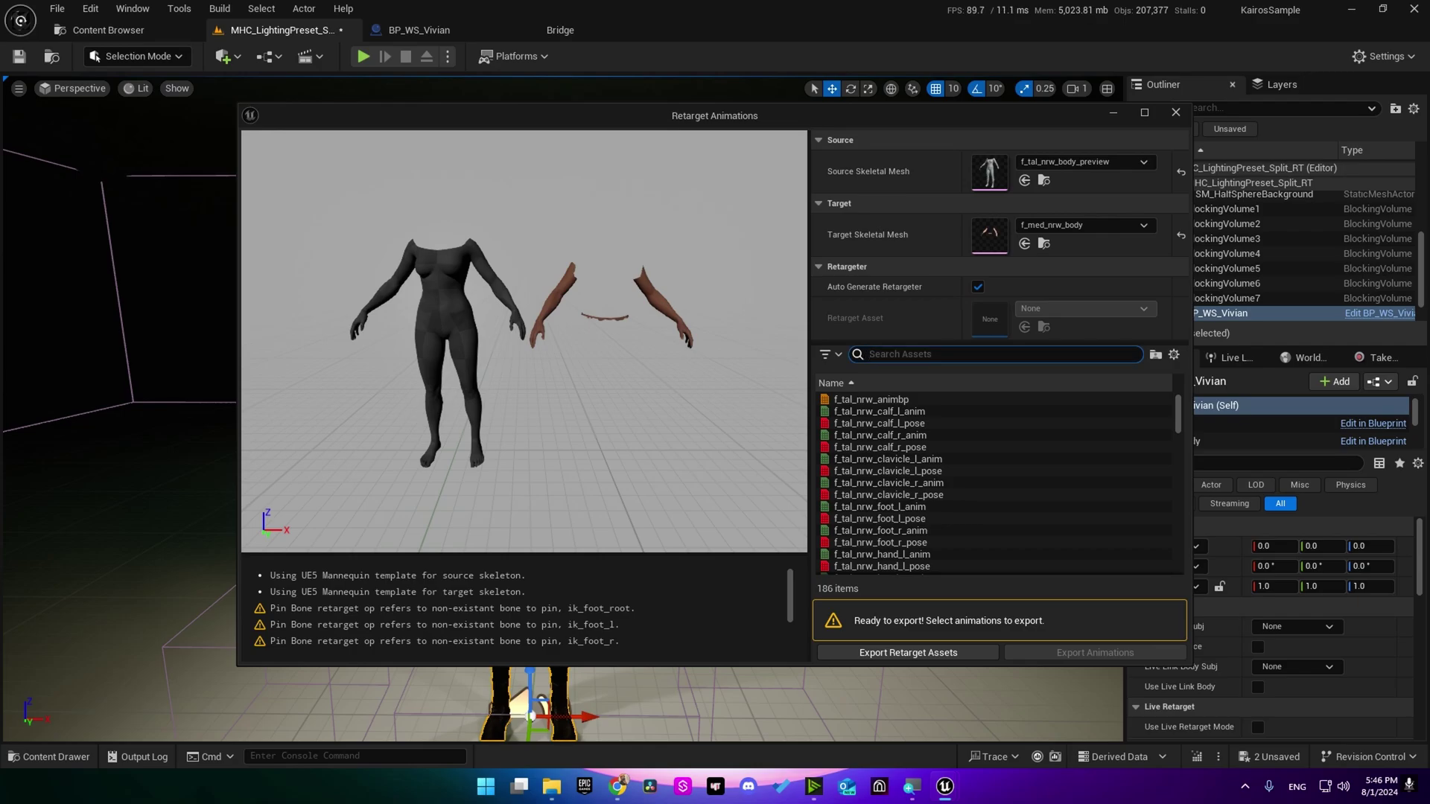
- Filter the retargeting asset list by "ftu" and select both FTU_N_Idle_VarD and FTU_N_Idle_VarE
click(45, 757)
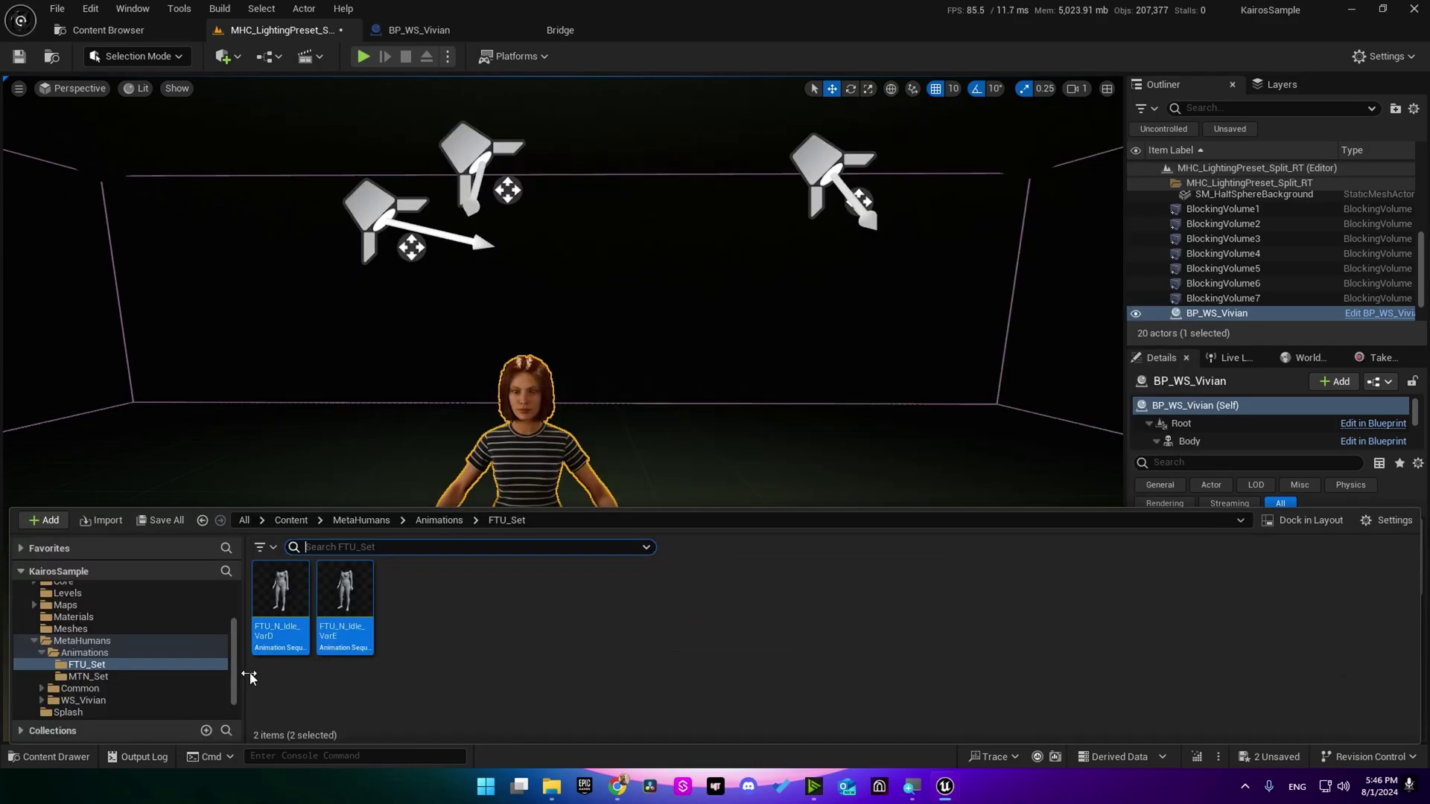
click(46, 756)
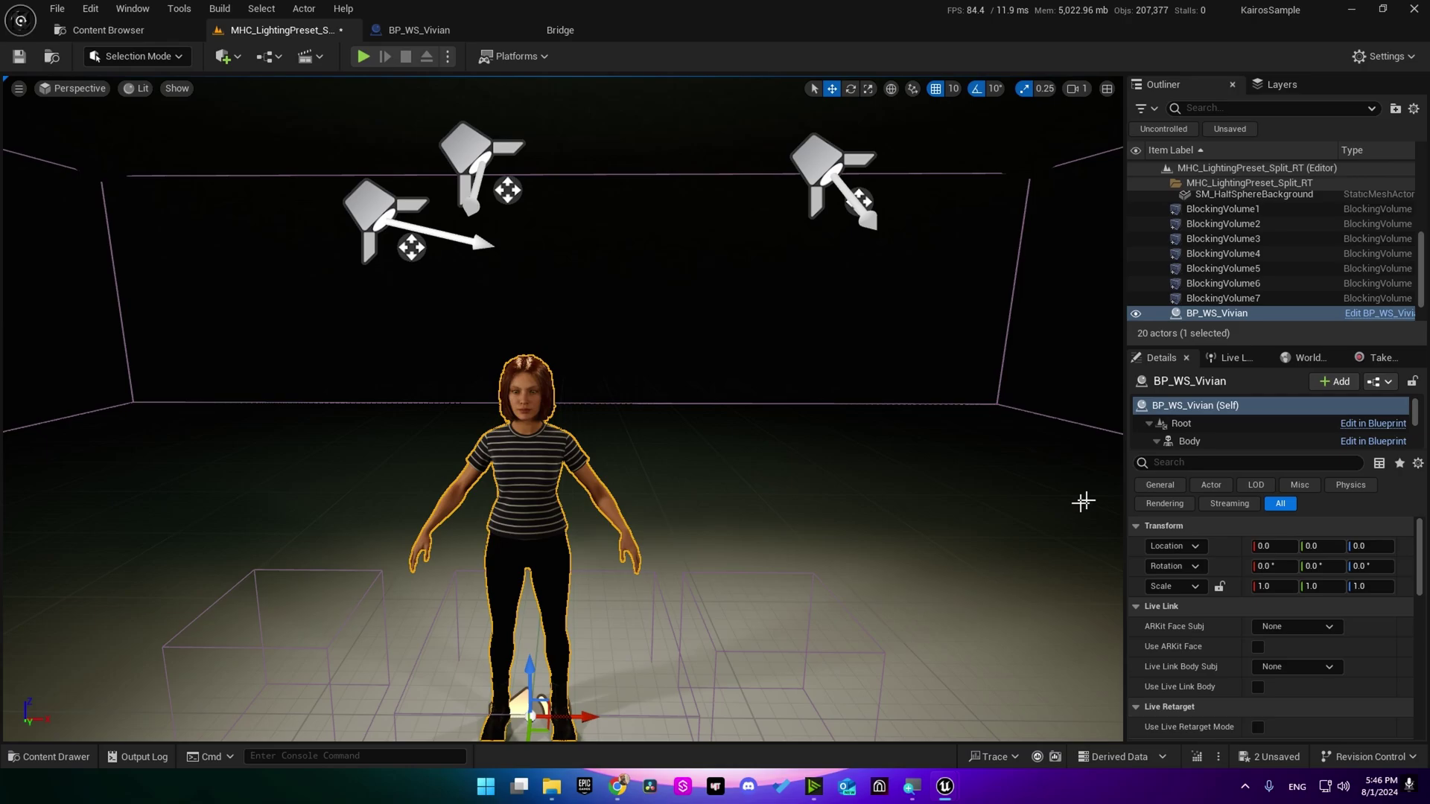
mouse_move(946, 790)
click(989, 708)
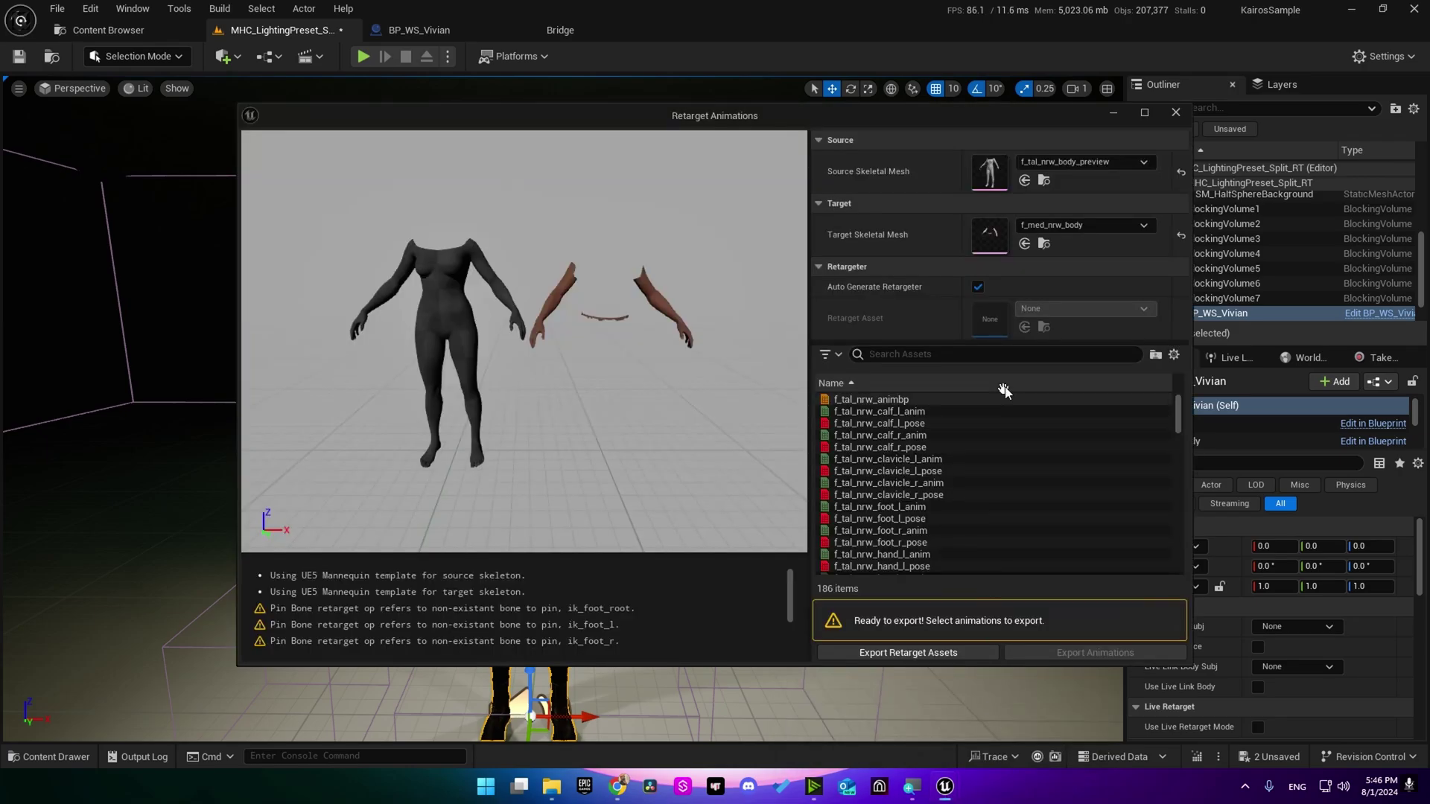
text(ftu)
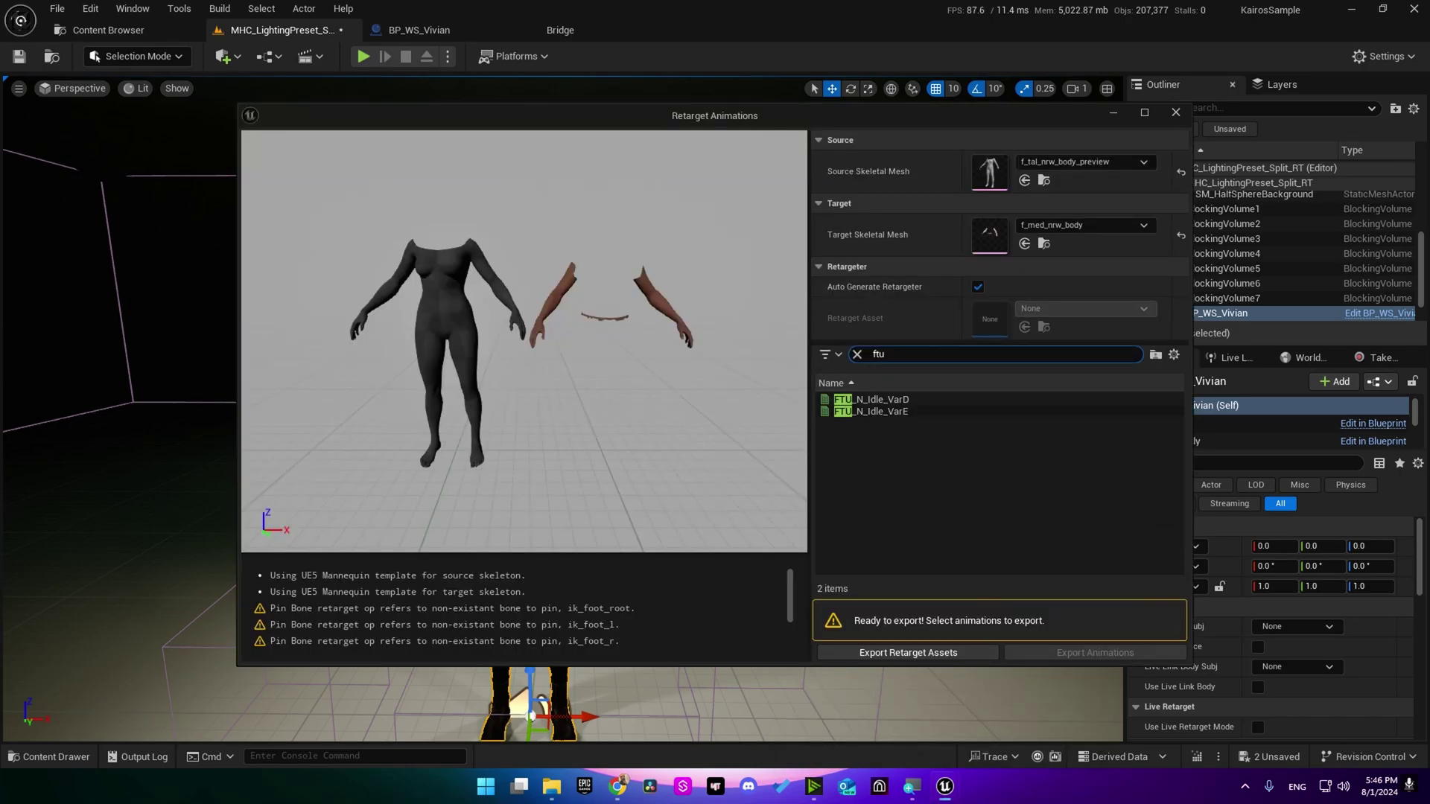
click(885, 435)
key(ctrl+a)
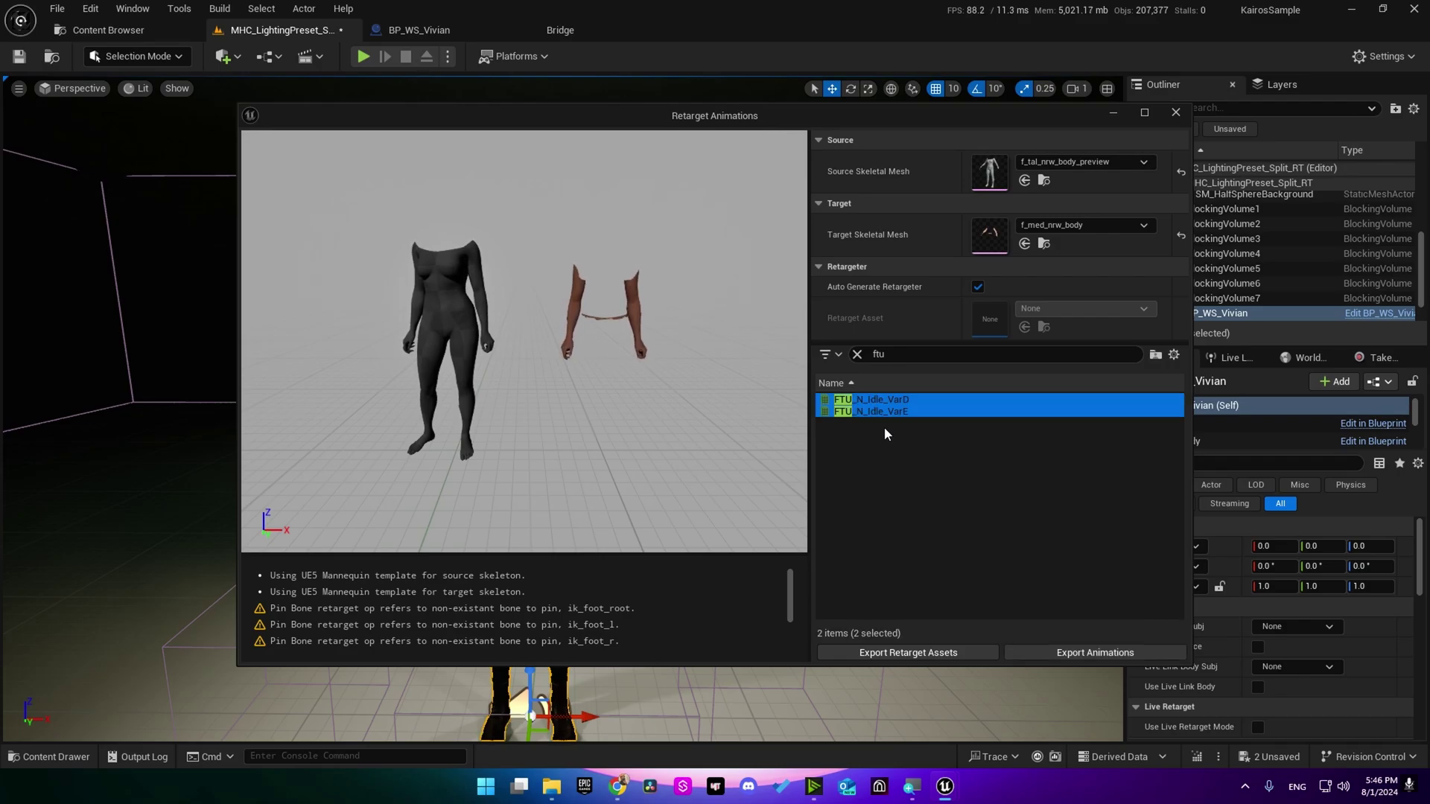
- Export the retargeted animations to MetaHumans/Animations/FTU_Set with the prefix Re_, including referenced assets and without overwriting existing files
click(1101, 653)
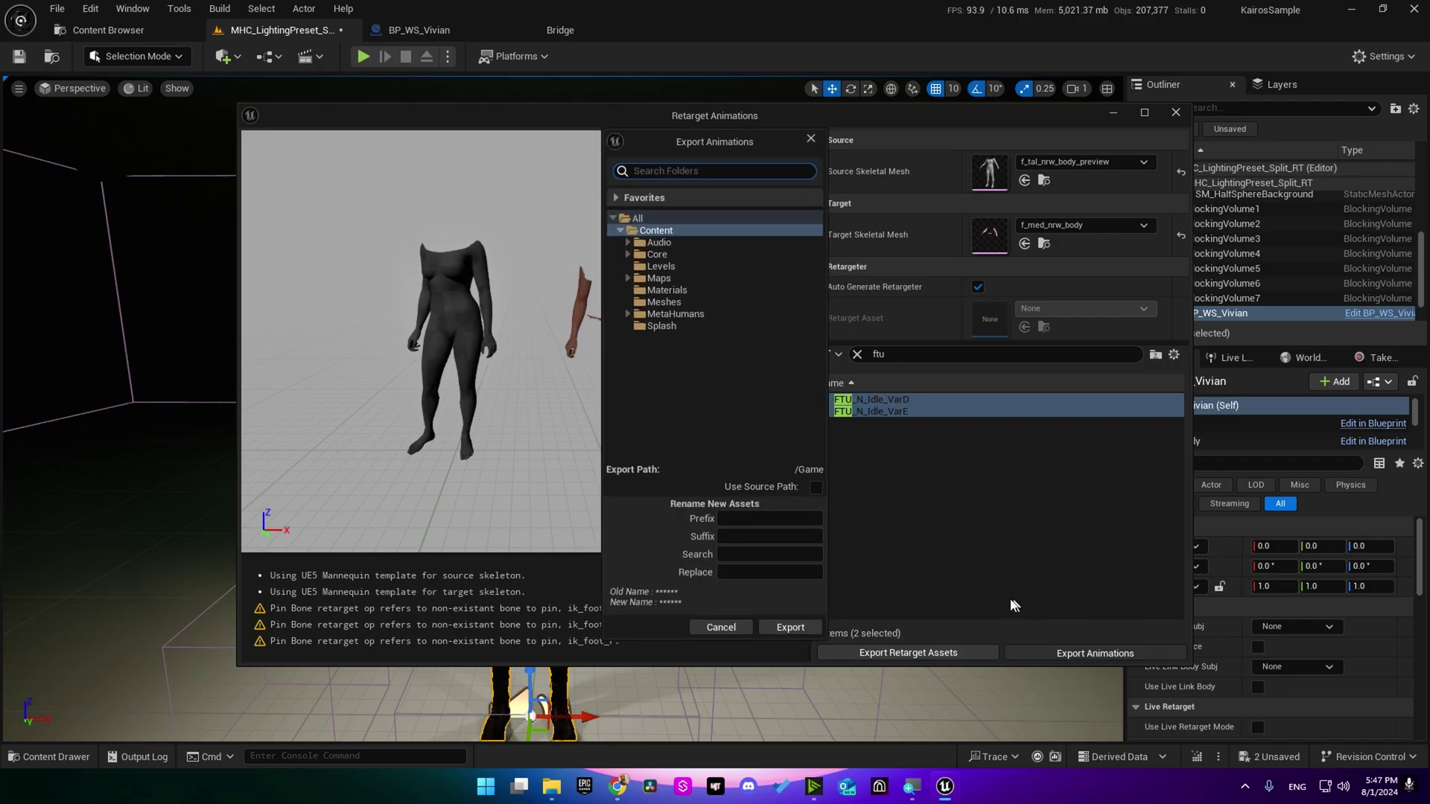
click(627, 313)
click(635, 326)
click(679, 337)
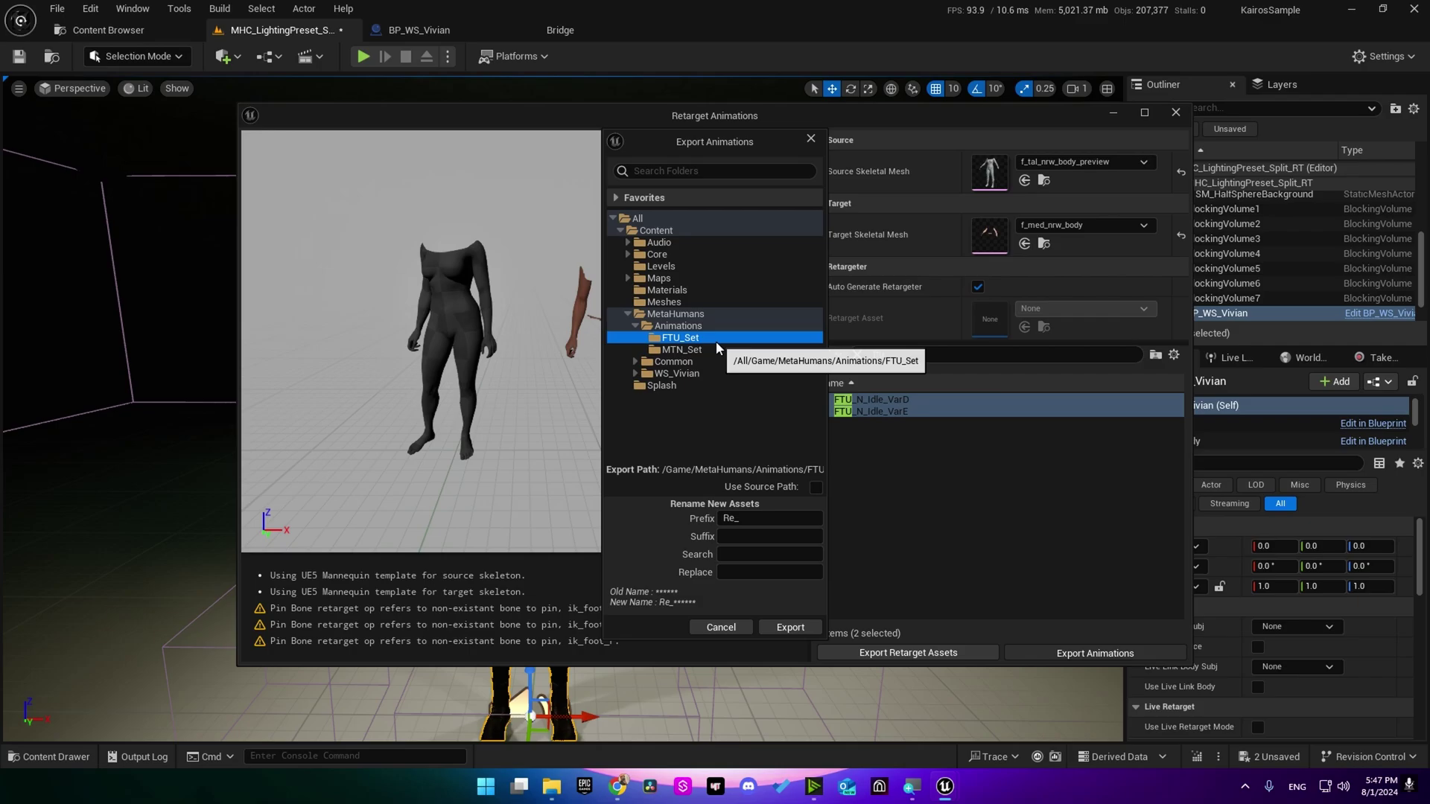
click(755, 516)
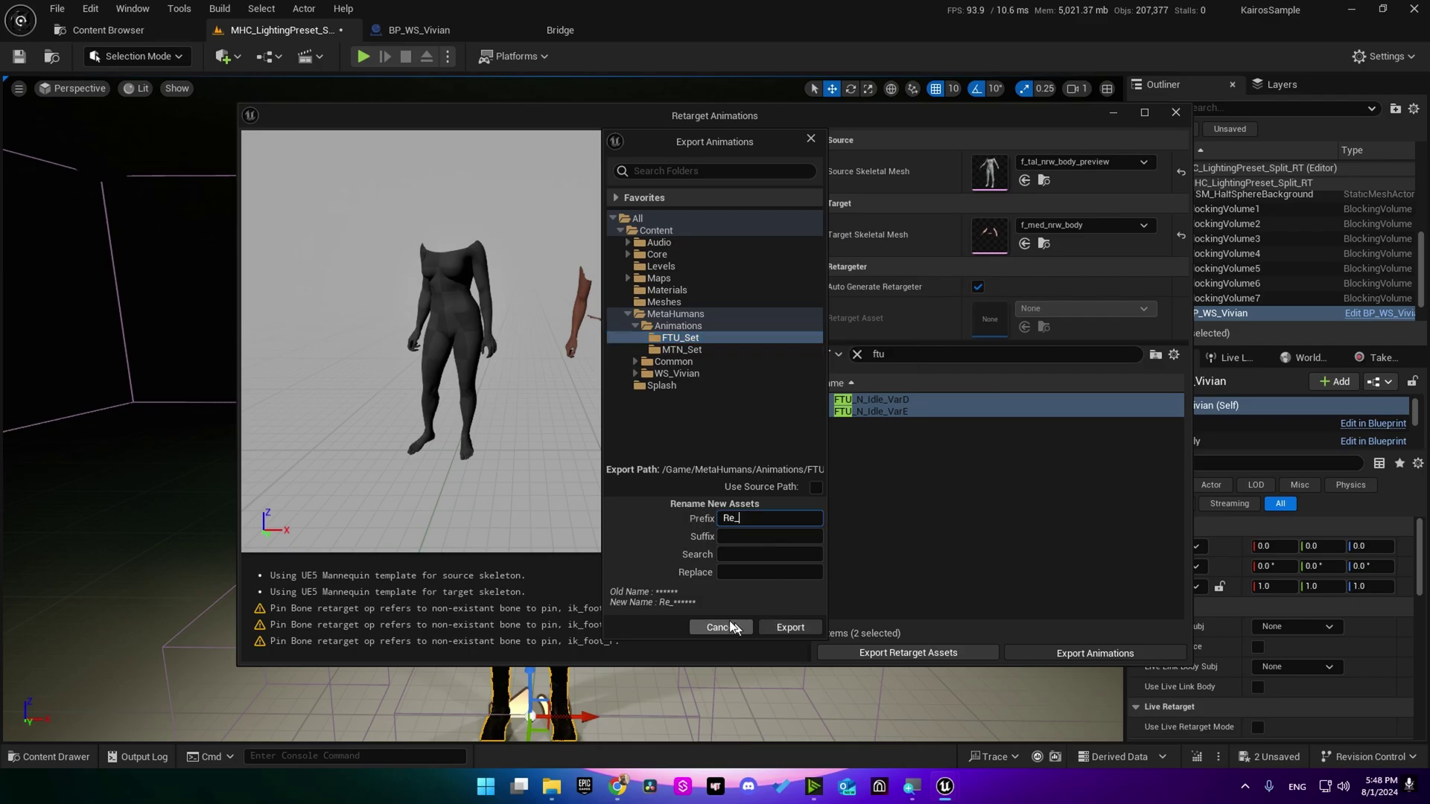
click(790, 626)
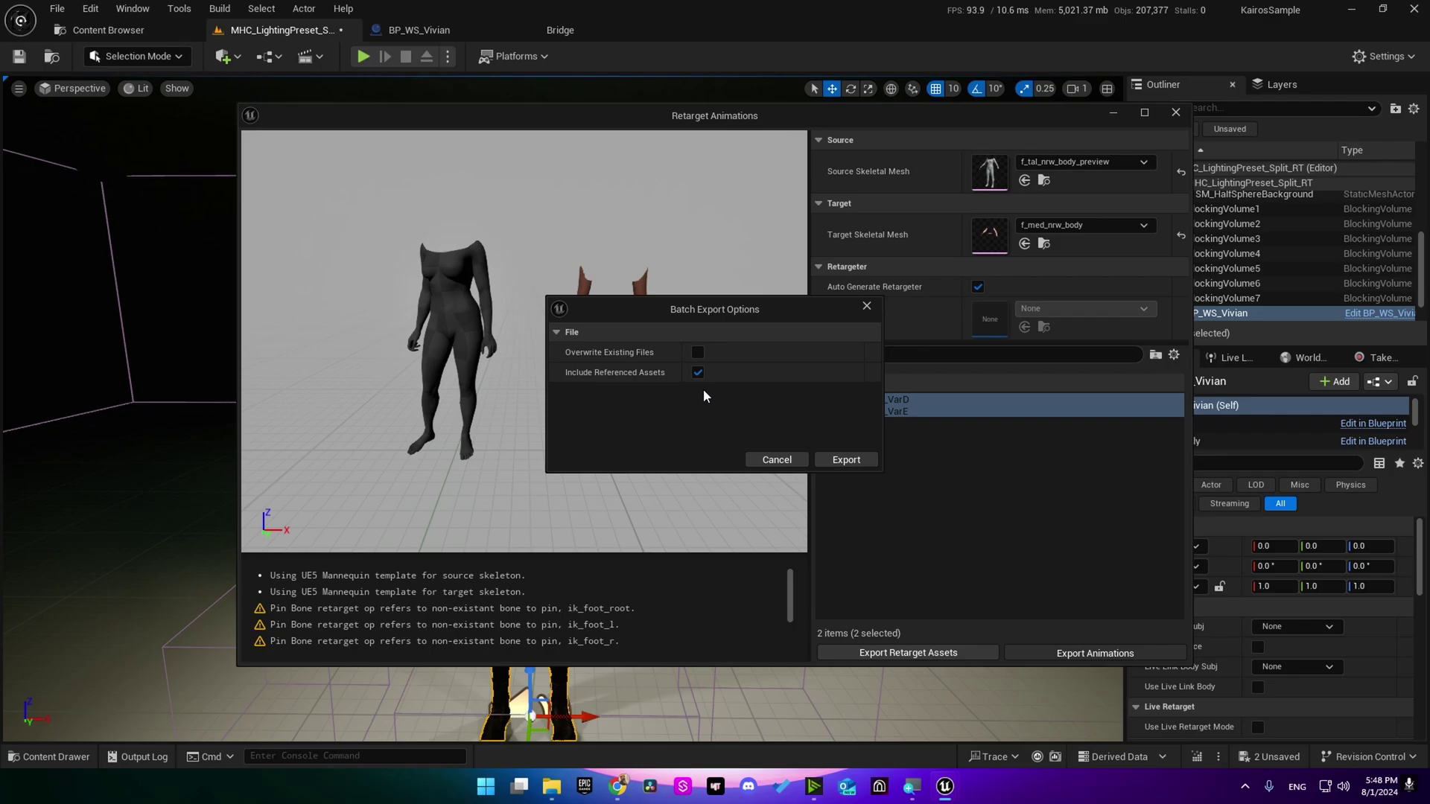
click(846, 459)
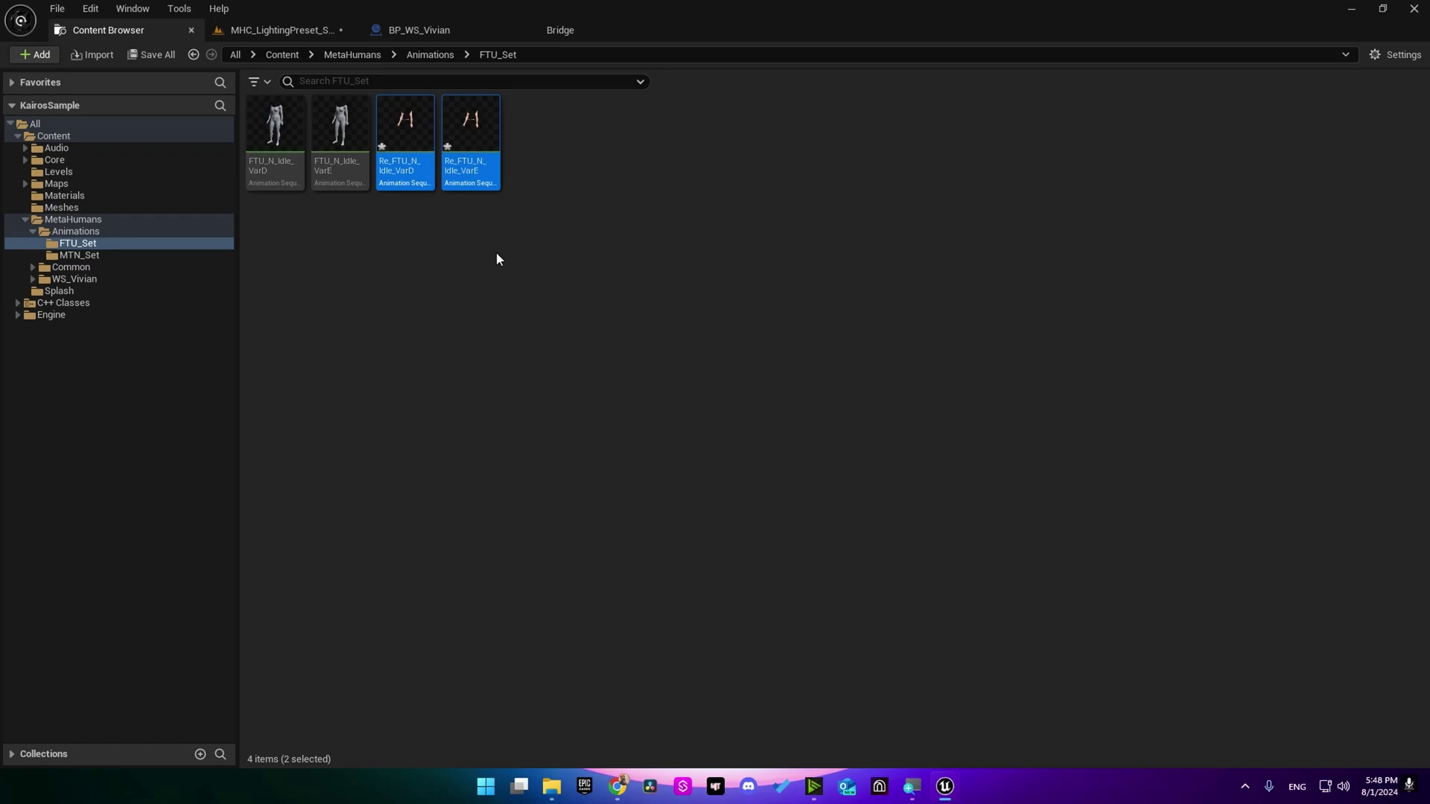
- In the level, set the Body of BP_WS_Vivian to Use Animation Asset and assign a retargeted Re_FTU_N_Idle animation to play
click(274, 31)
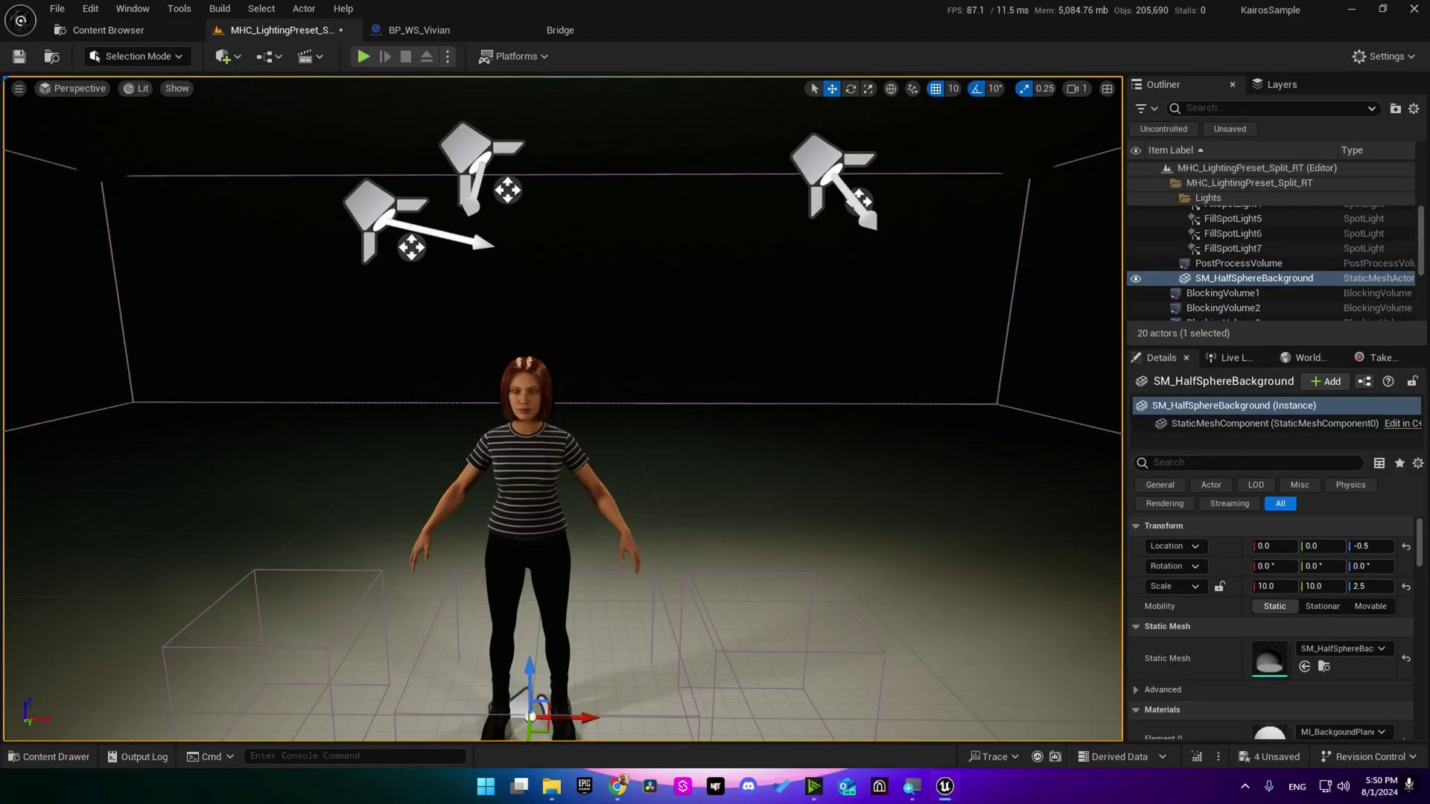
click(525, 484)
click(1190, 441)
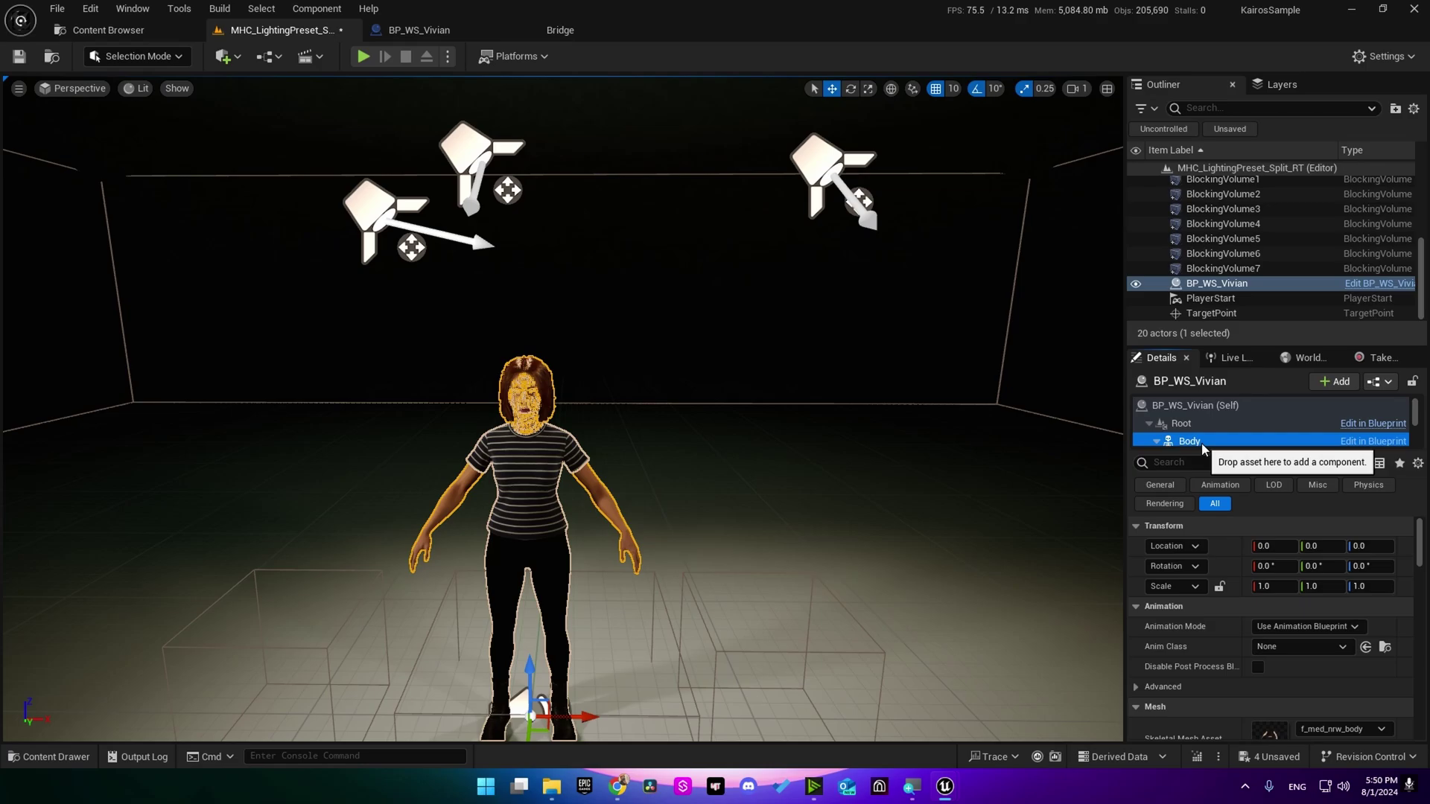
scroll(1341, 596, down, 2)
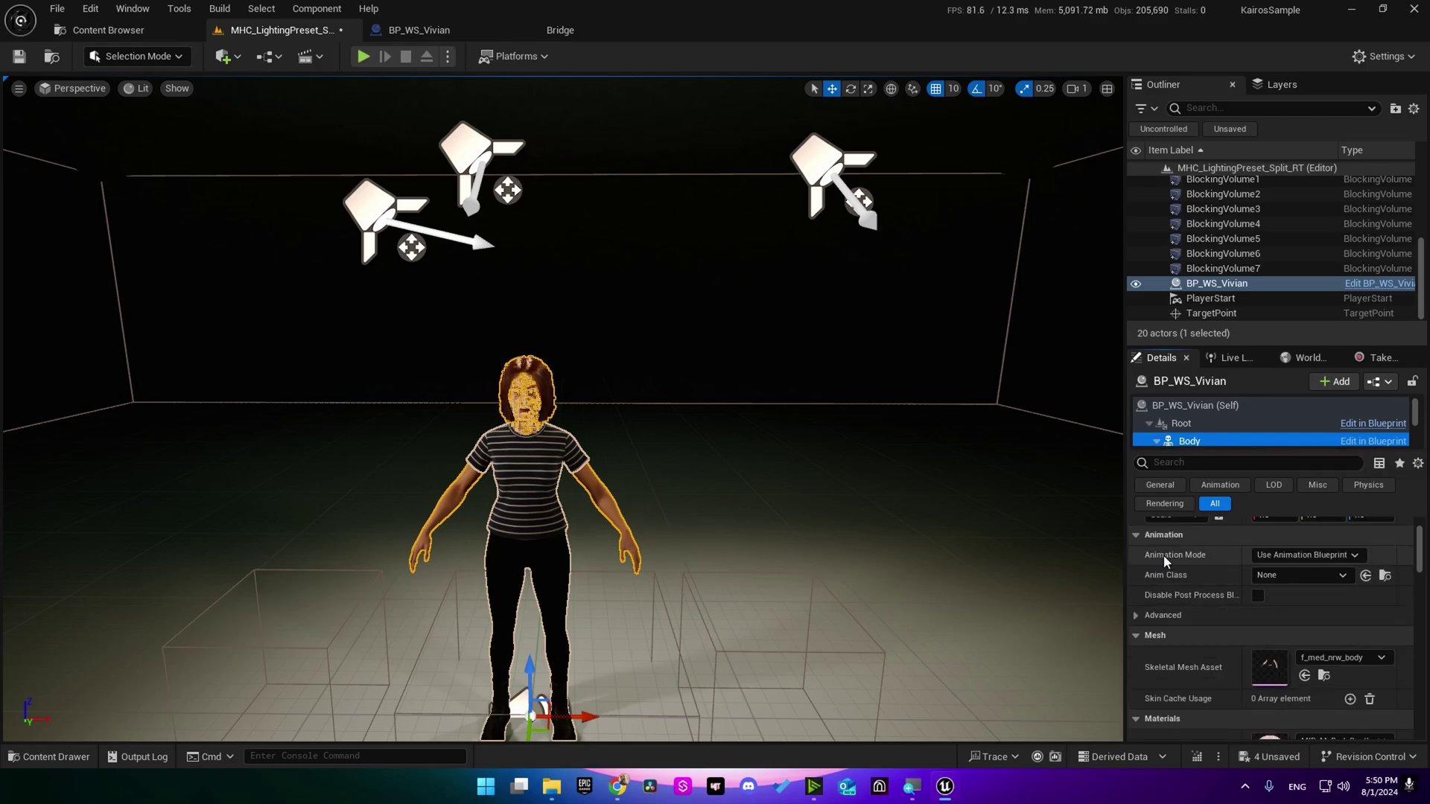
click(1287, 556)
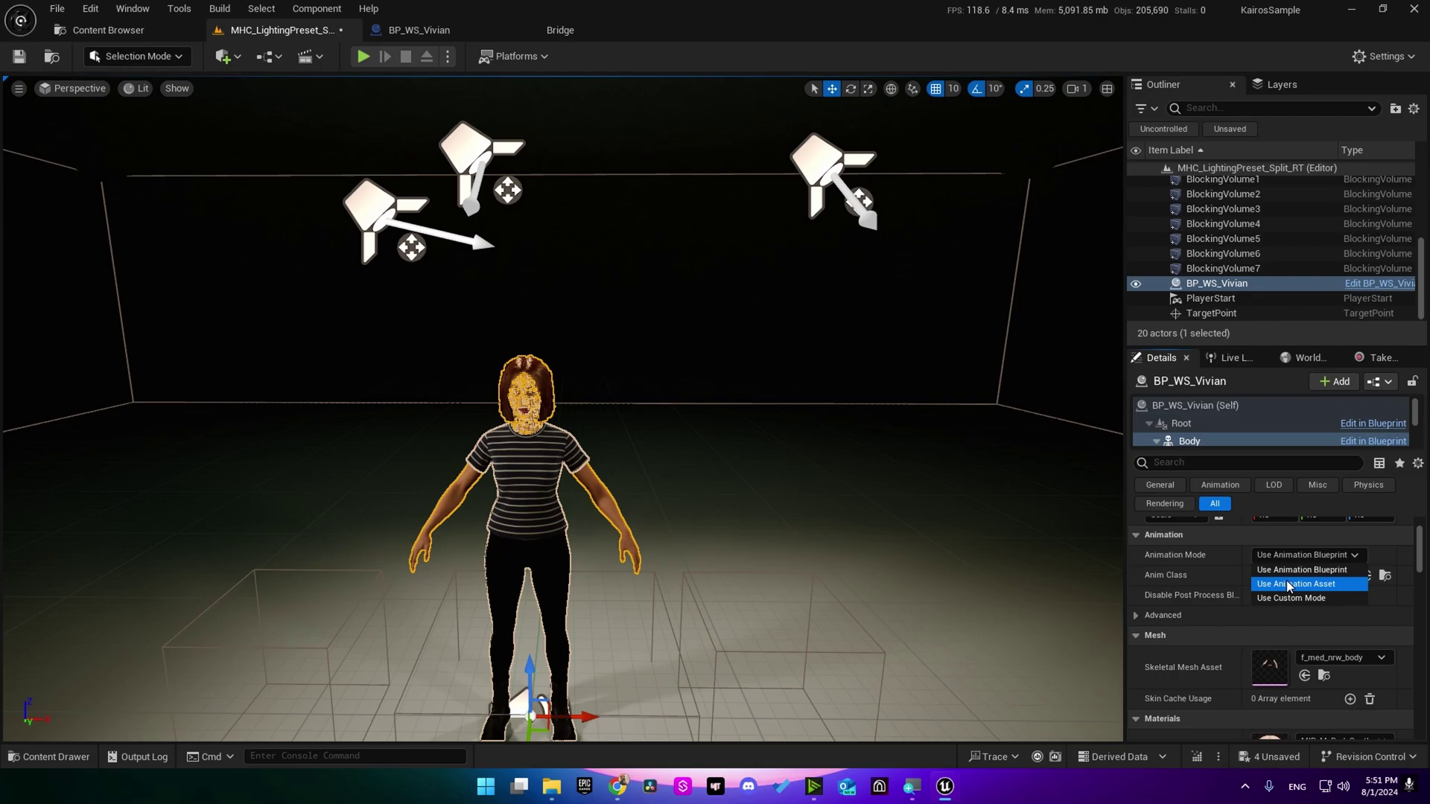
click(1285, 579)
click(1329, 579)
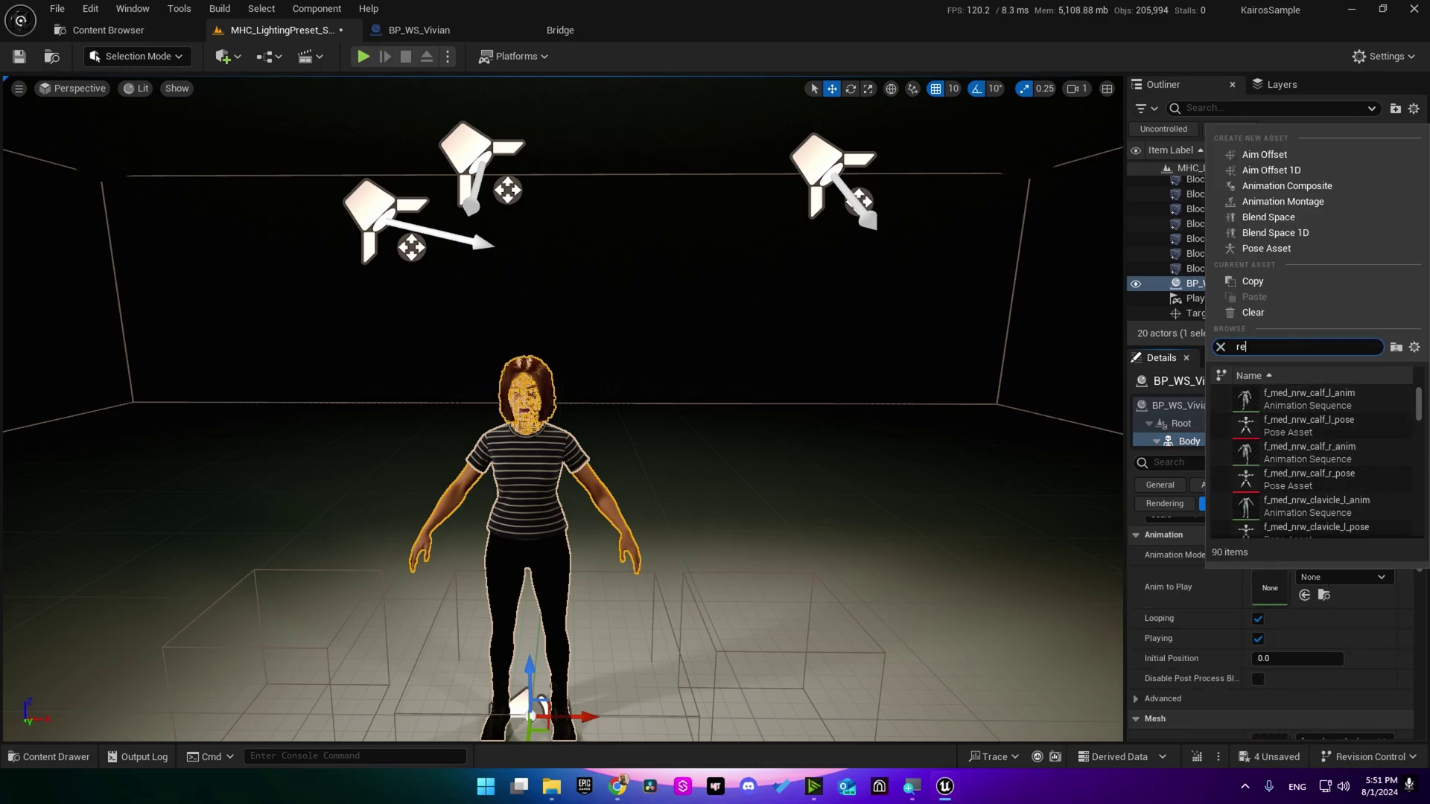
click(1289, 396)
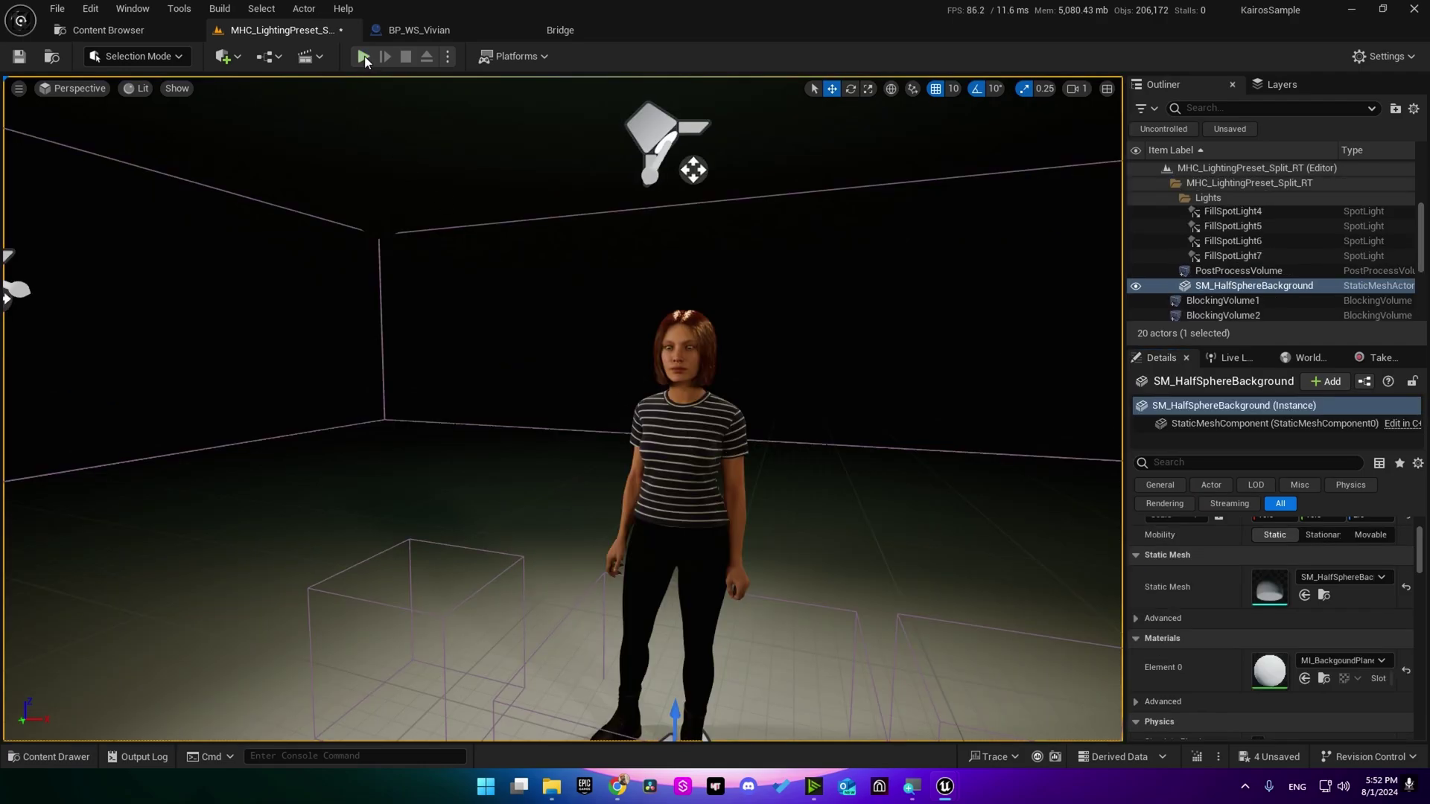
- Play the level in the editor despite the blueprint compilation errors to check the MetaHuman, and stop the session
click(362, 56)
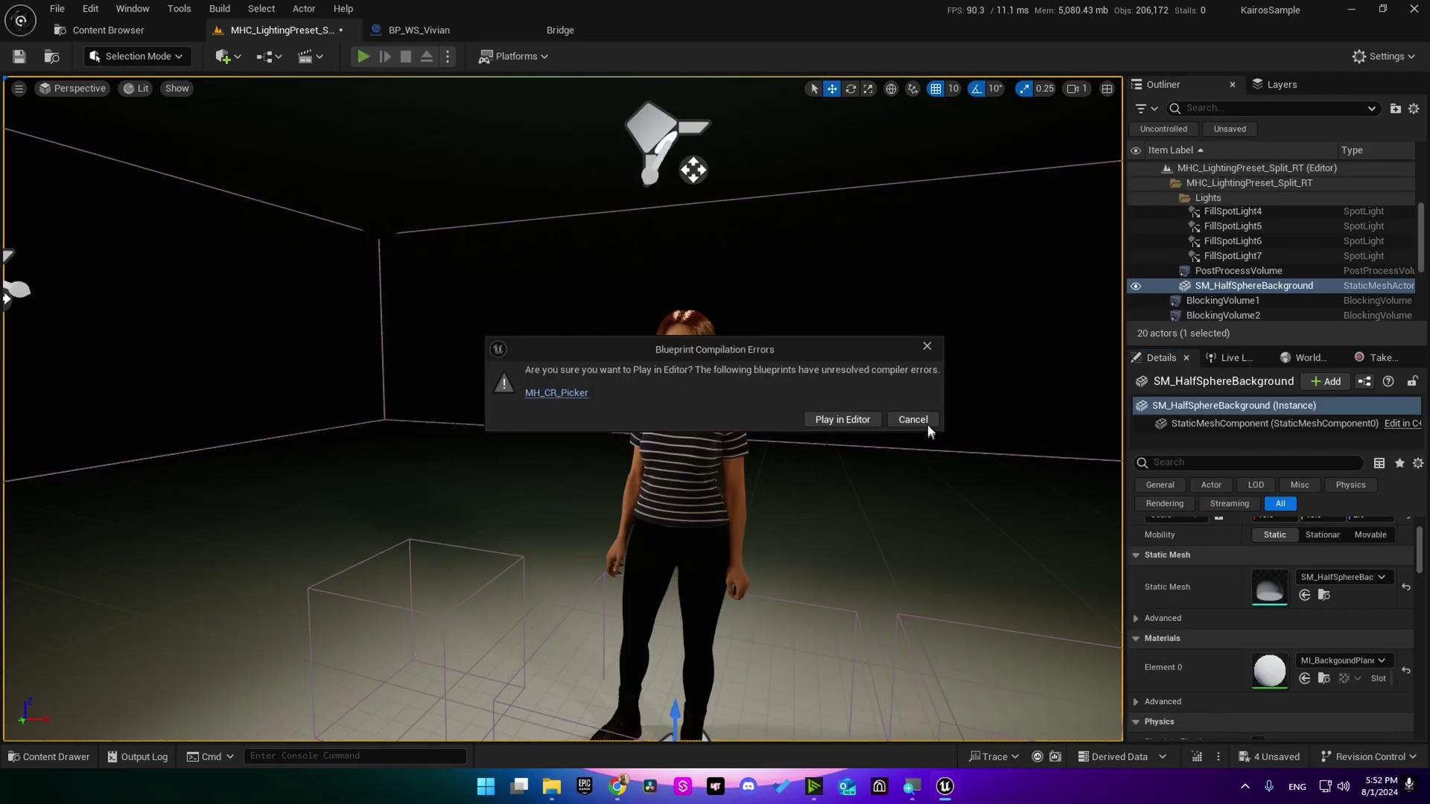
click(842, 420)
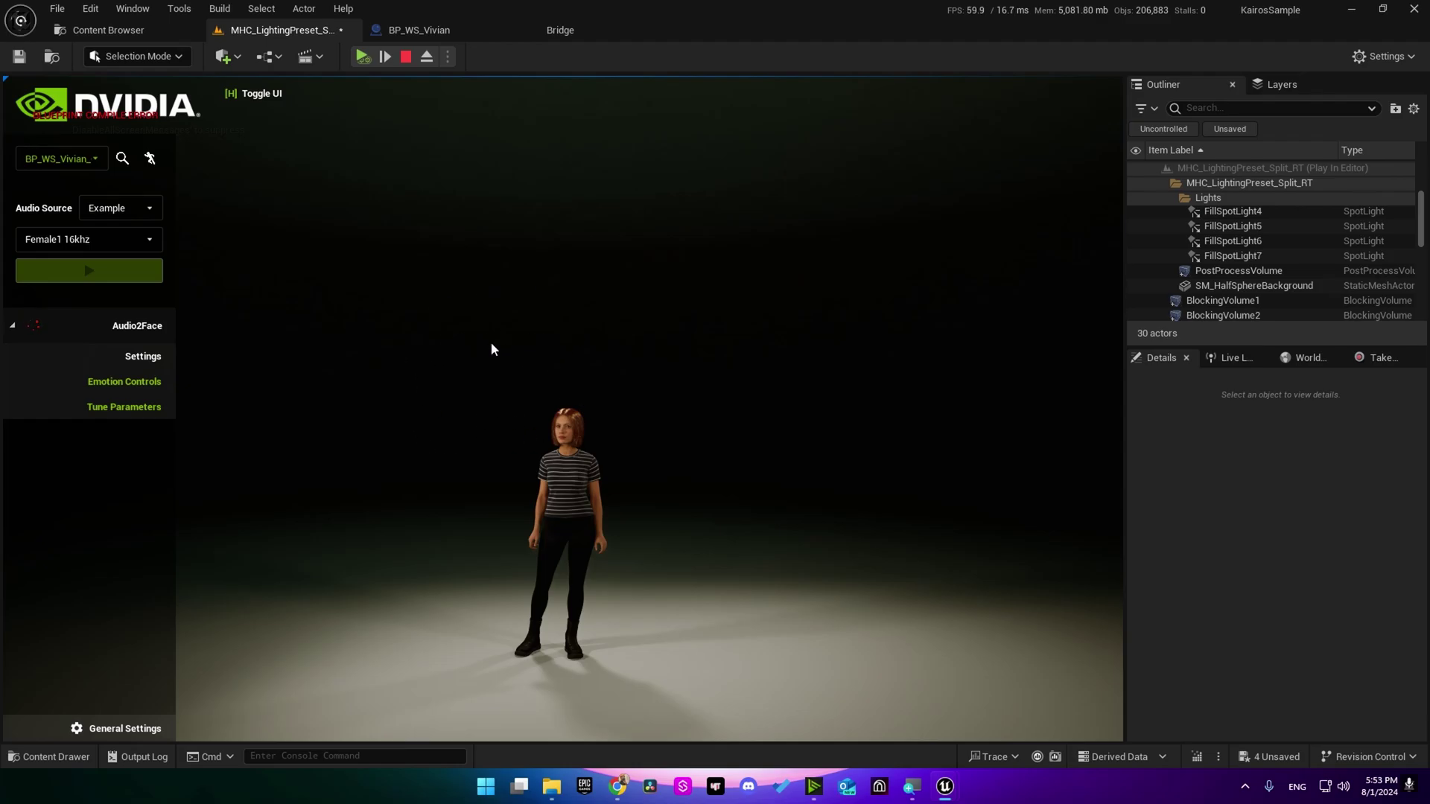
click(405, 57)
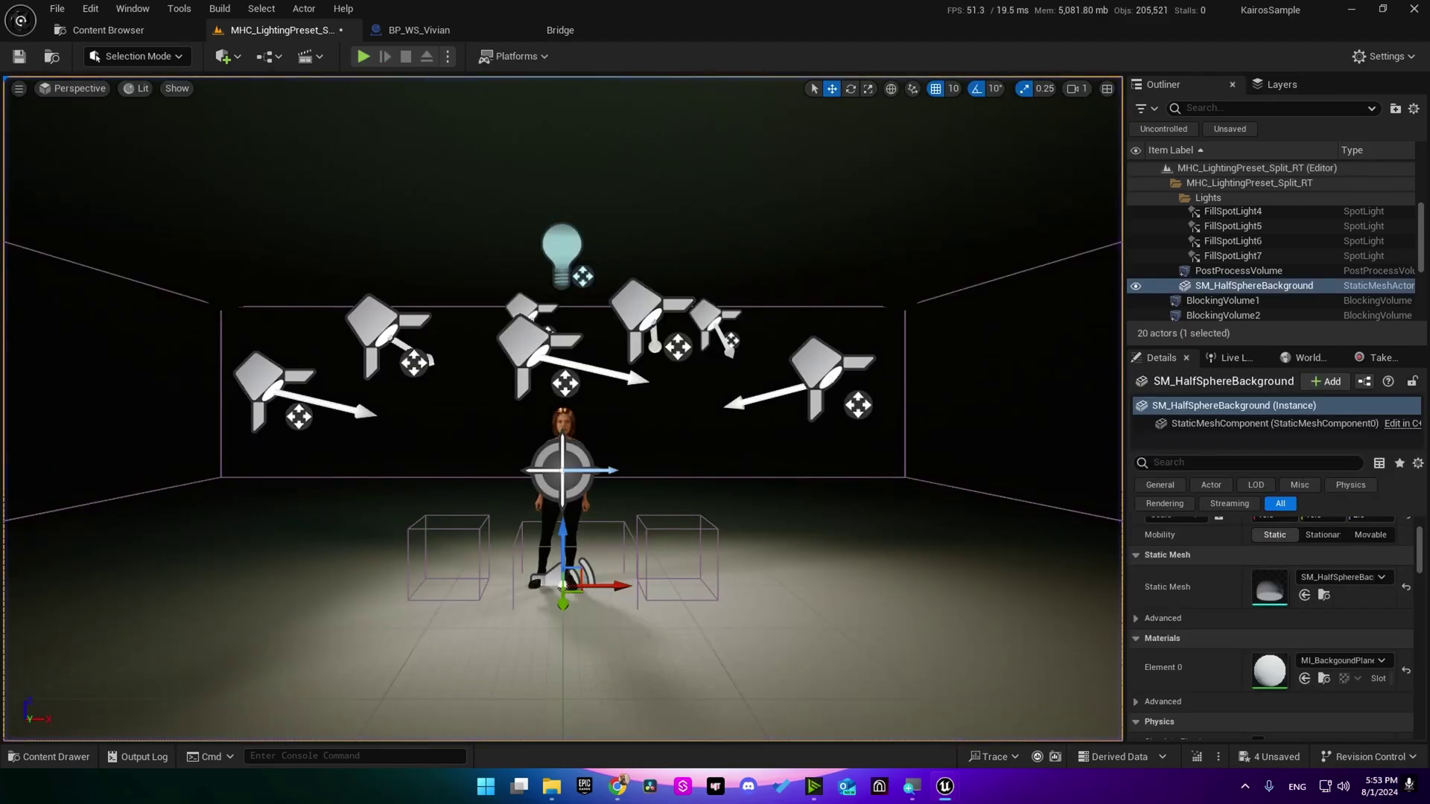
- Disable Auto Activate for all twelve sound components under Audio in BP_WS_Vivian, from Male_Angry_16khz to Female_Sad_16khz
click(418, 30)
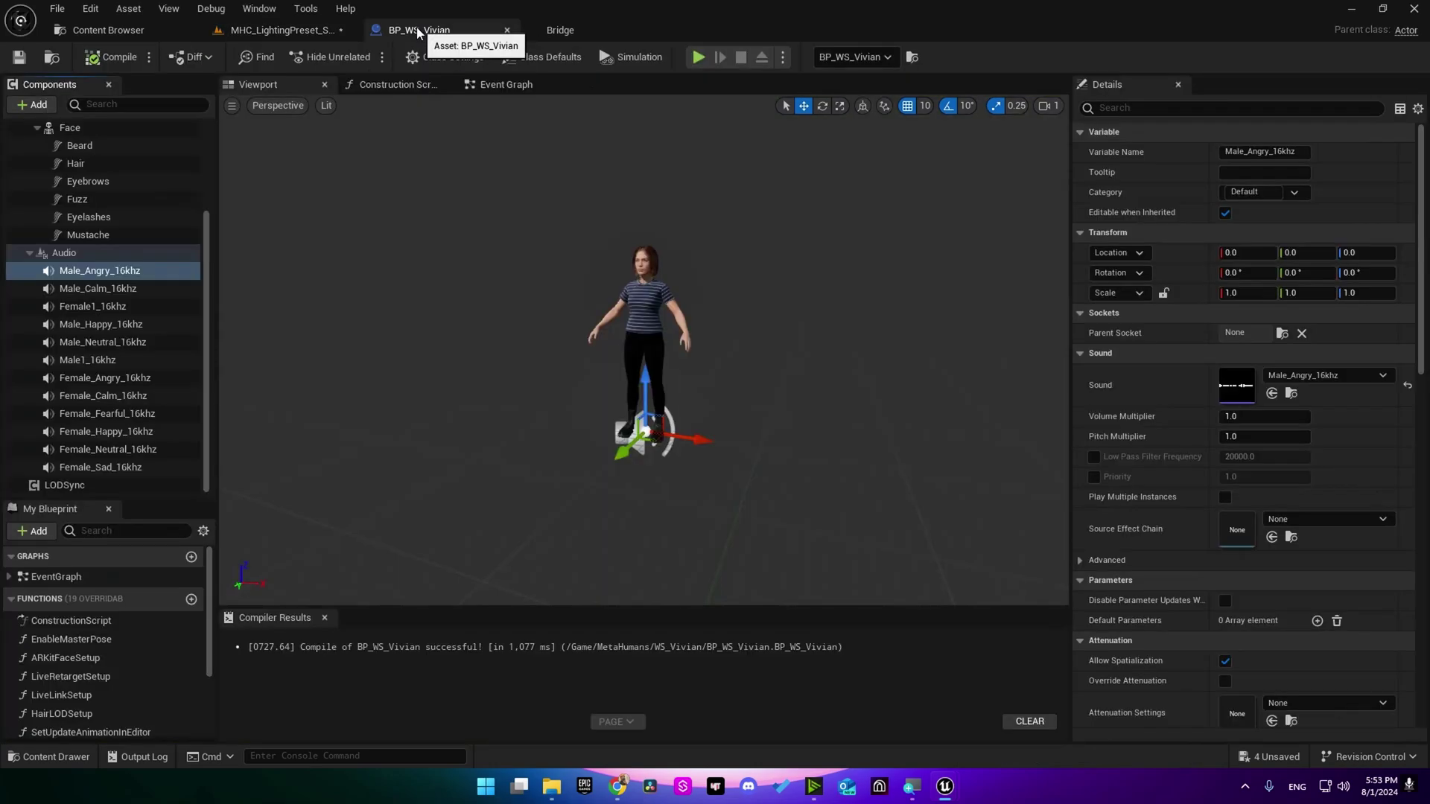
click(88, 287)
click(88, 272)
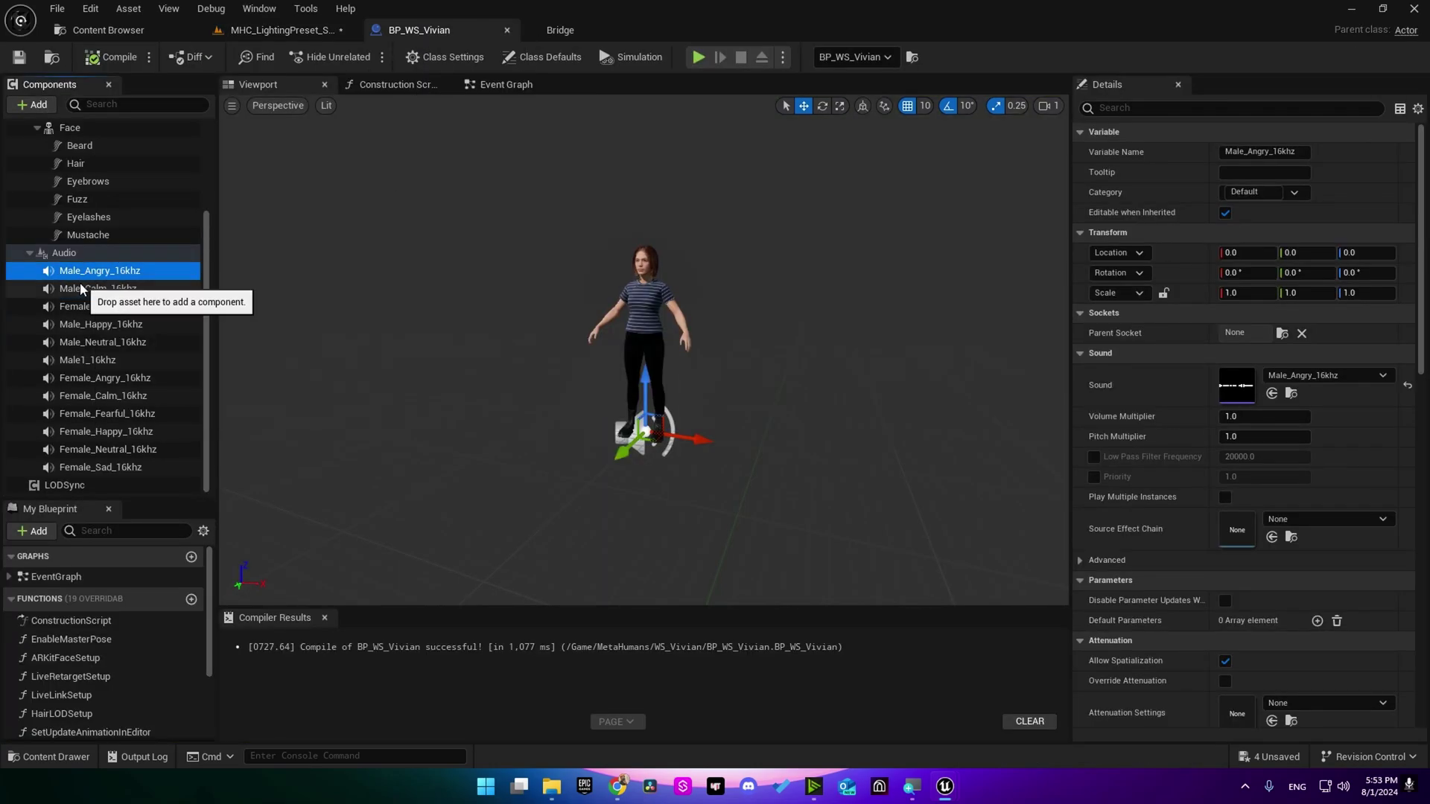
drag(1426, 269, 1418, 555)
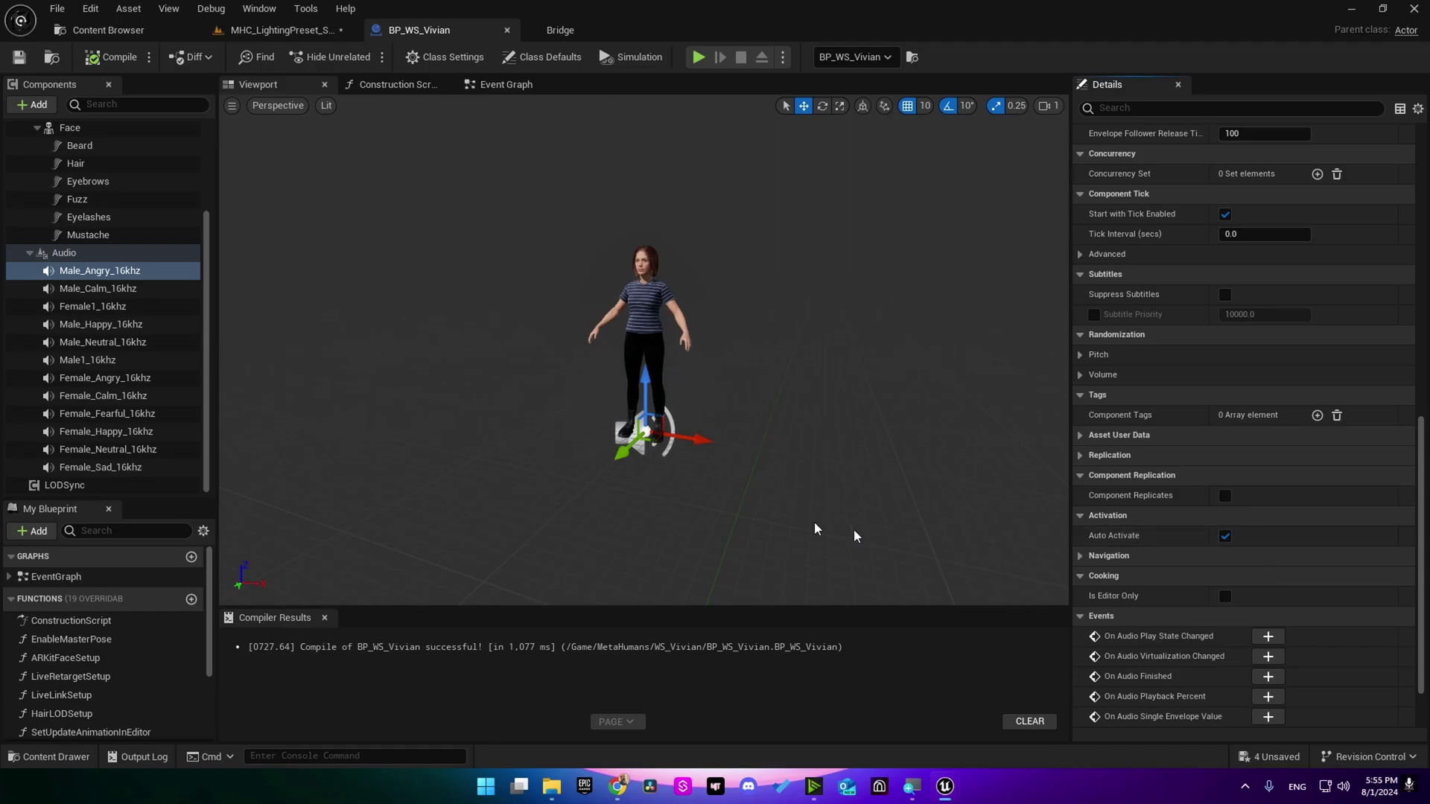
click(113, 467)
shift+click(93, 275)
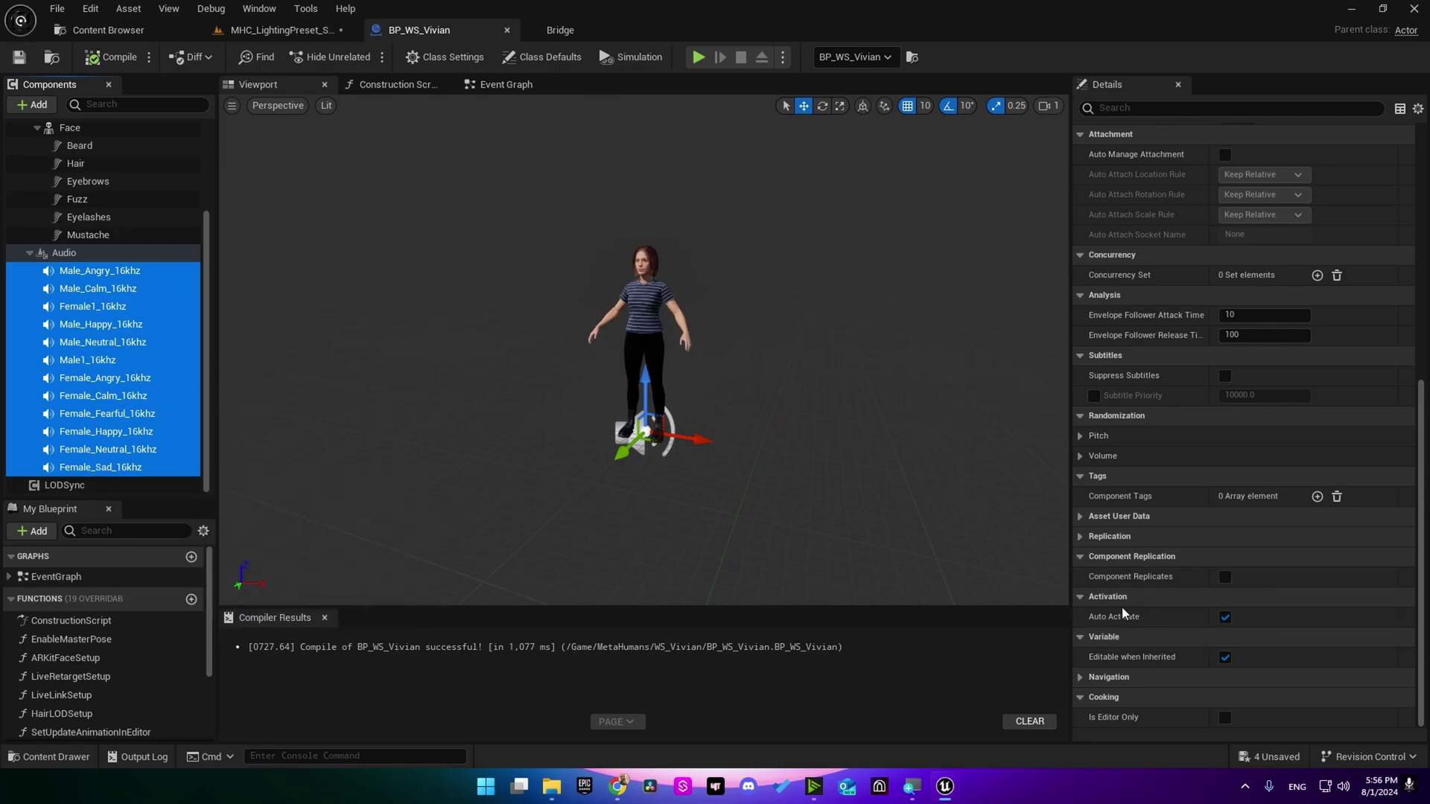
click(1225, 618)
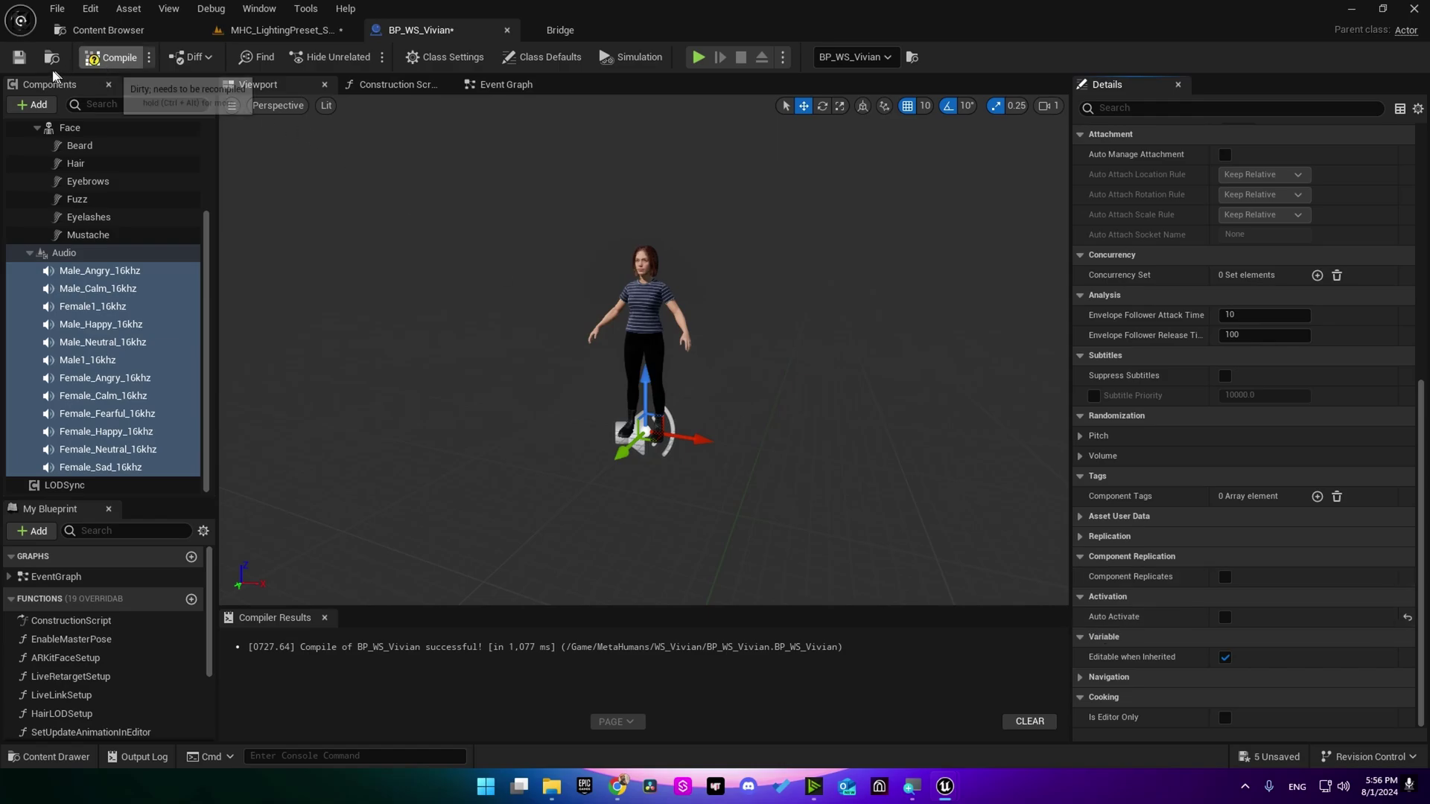
- Save the BP_WS_Vivian blueprint and play the level with a close-up of BP_WS_Vivian_C_1 as the target actor
click(20, 59)
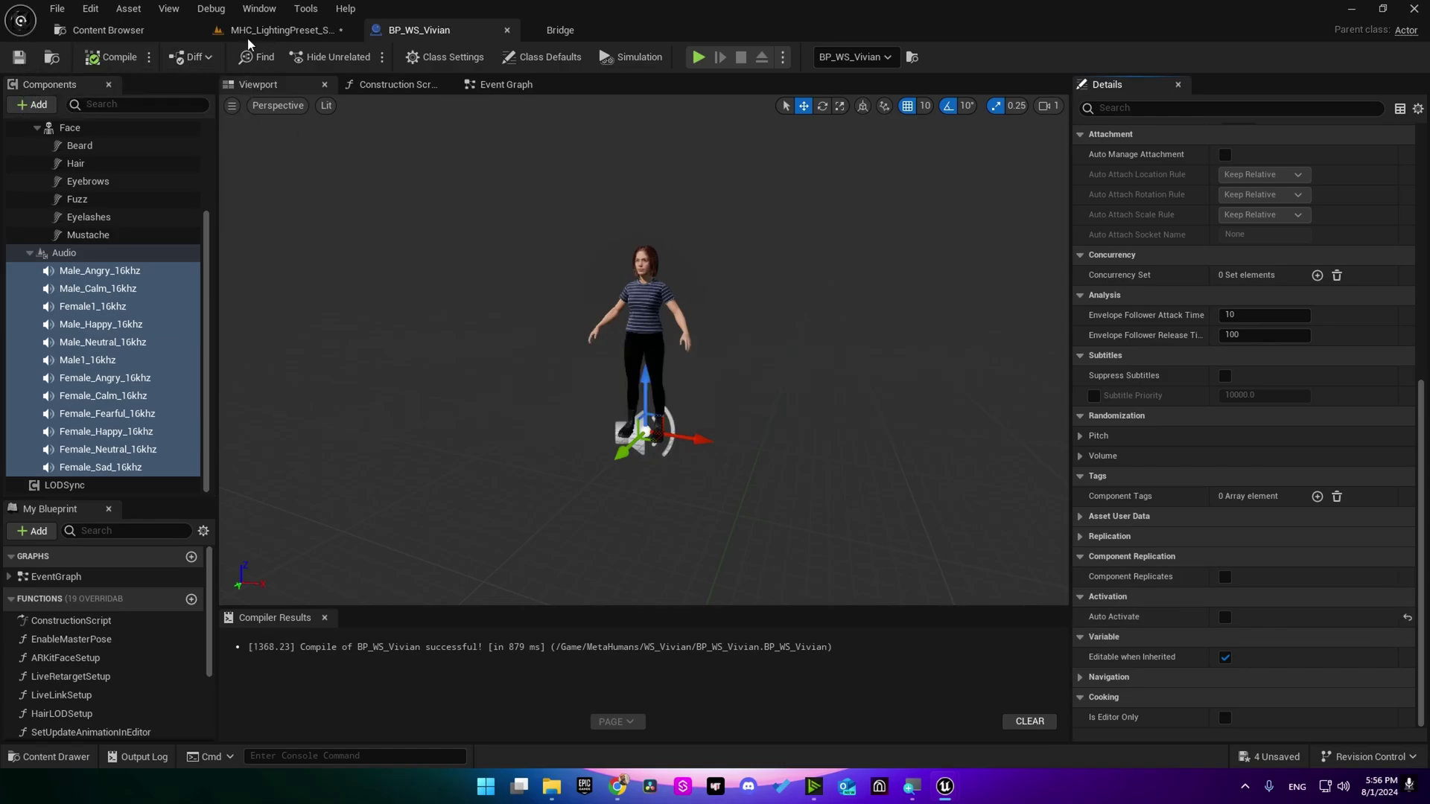
click(268, 30)
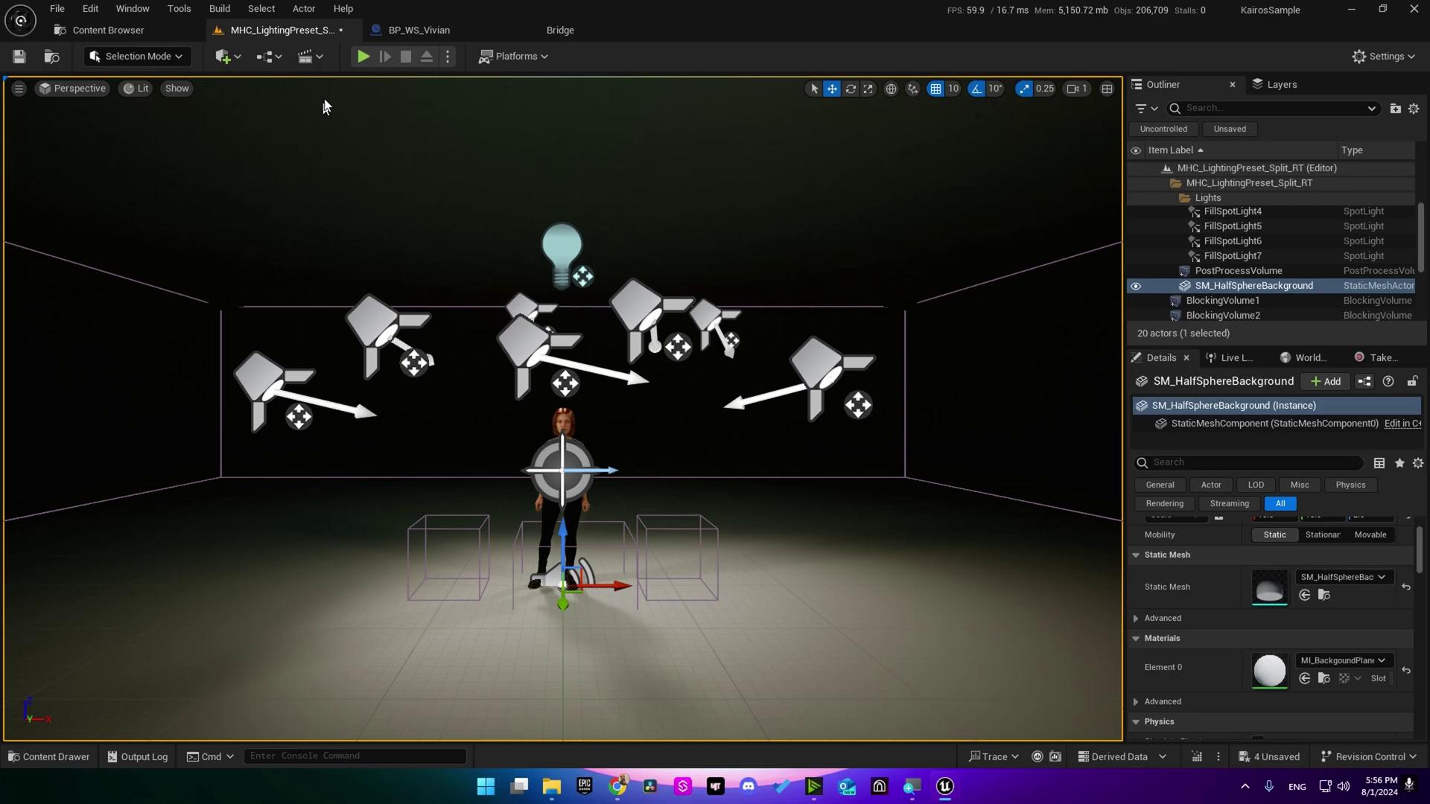
click(362, 57)
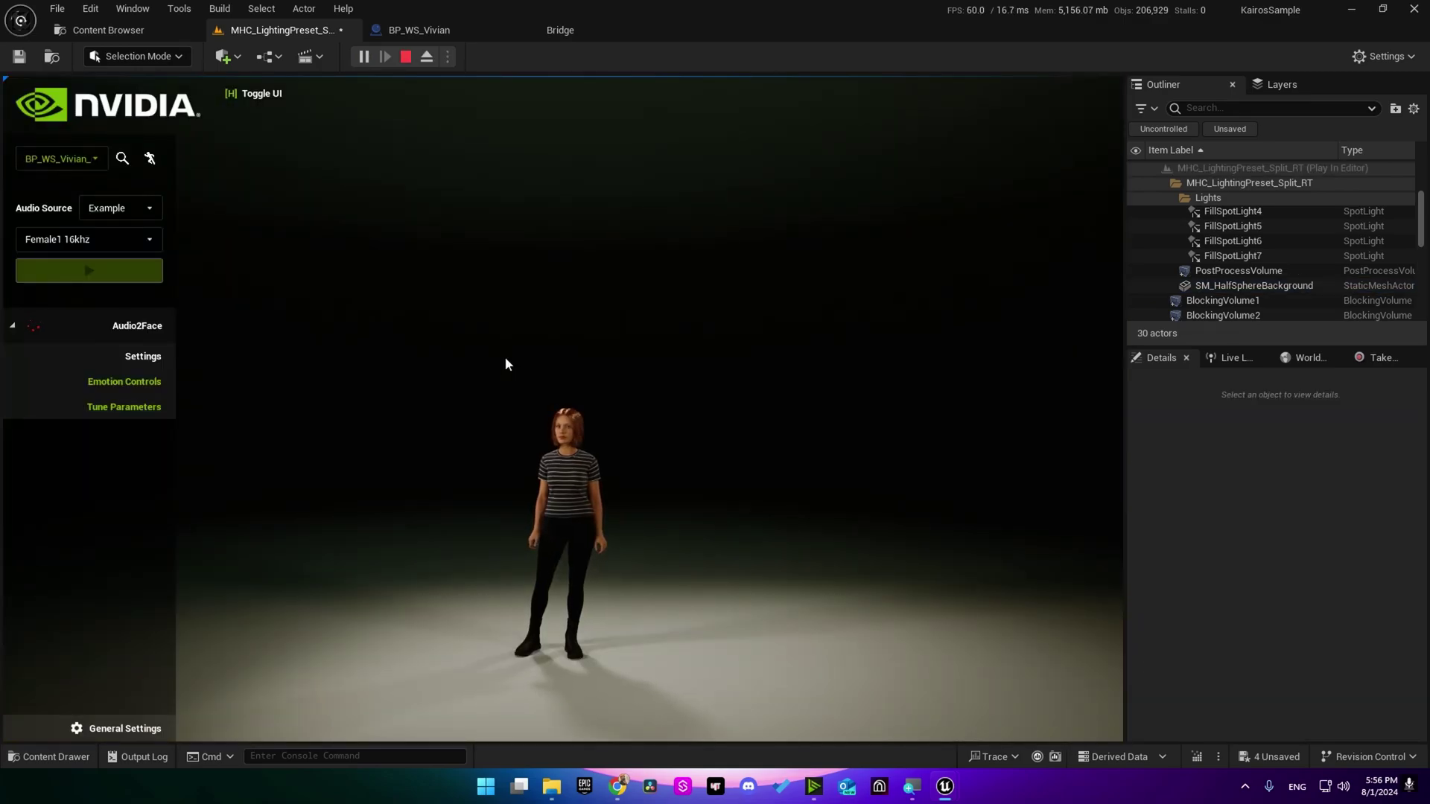
click(122, 160)
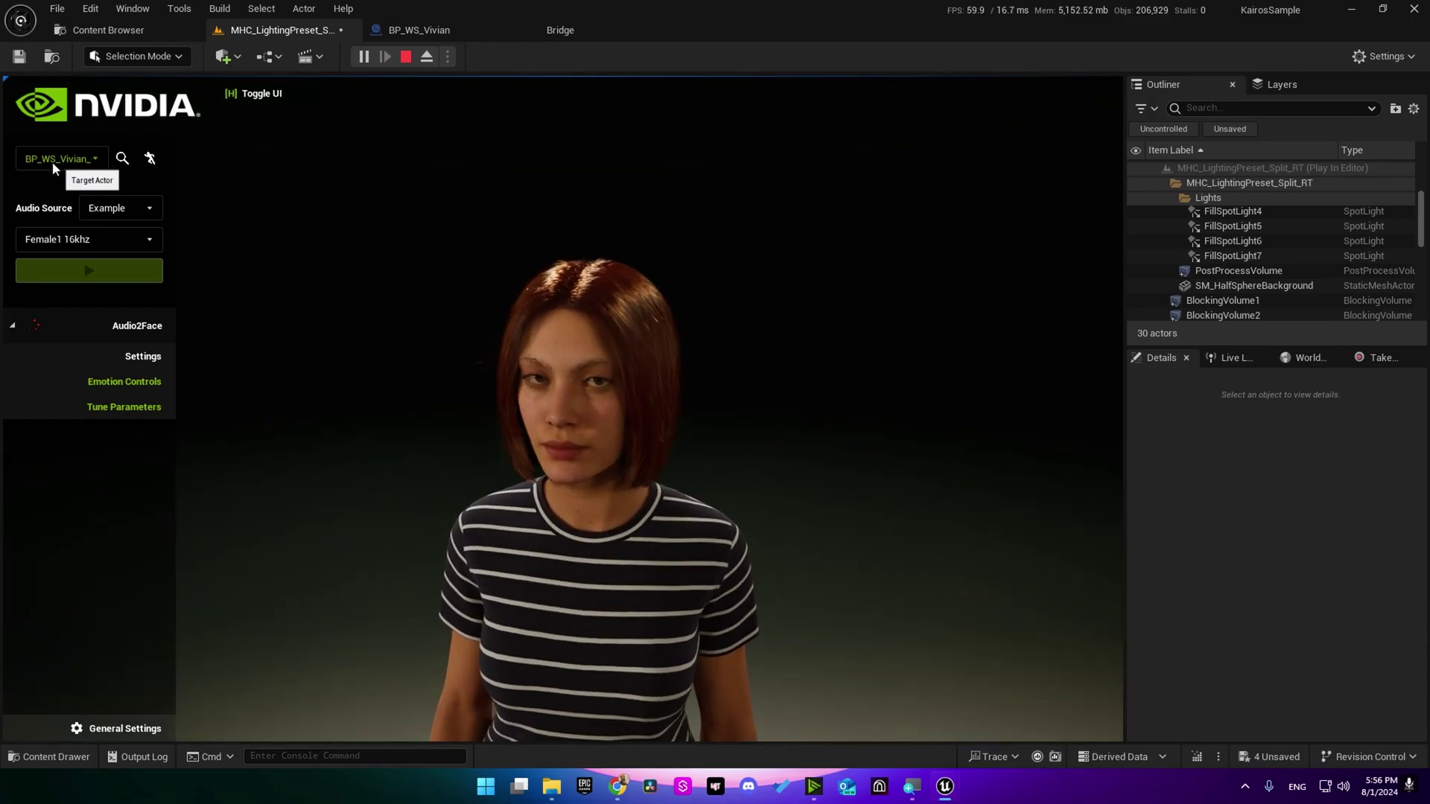
click(86, 161)
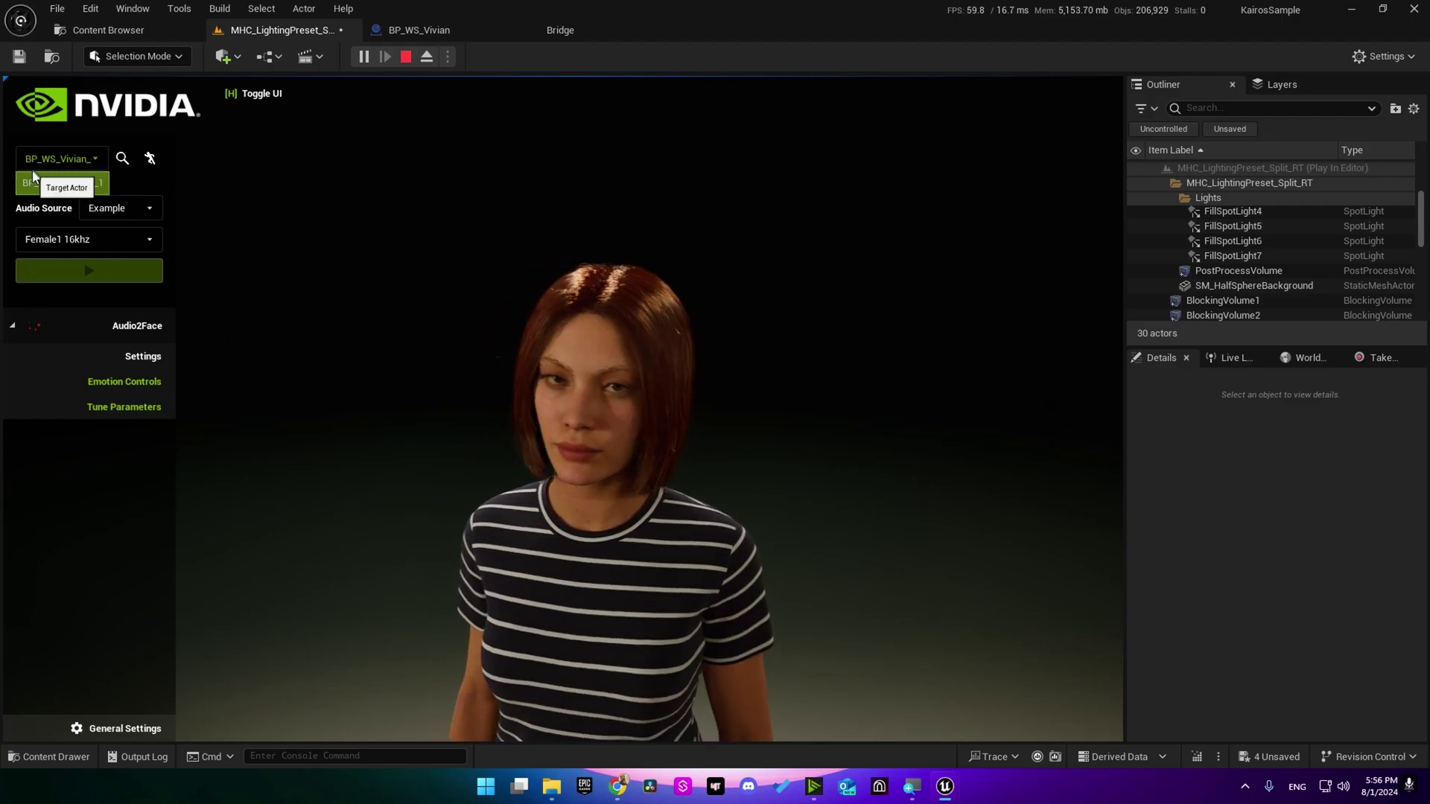
click(82, 183)
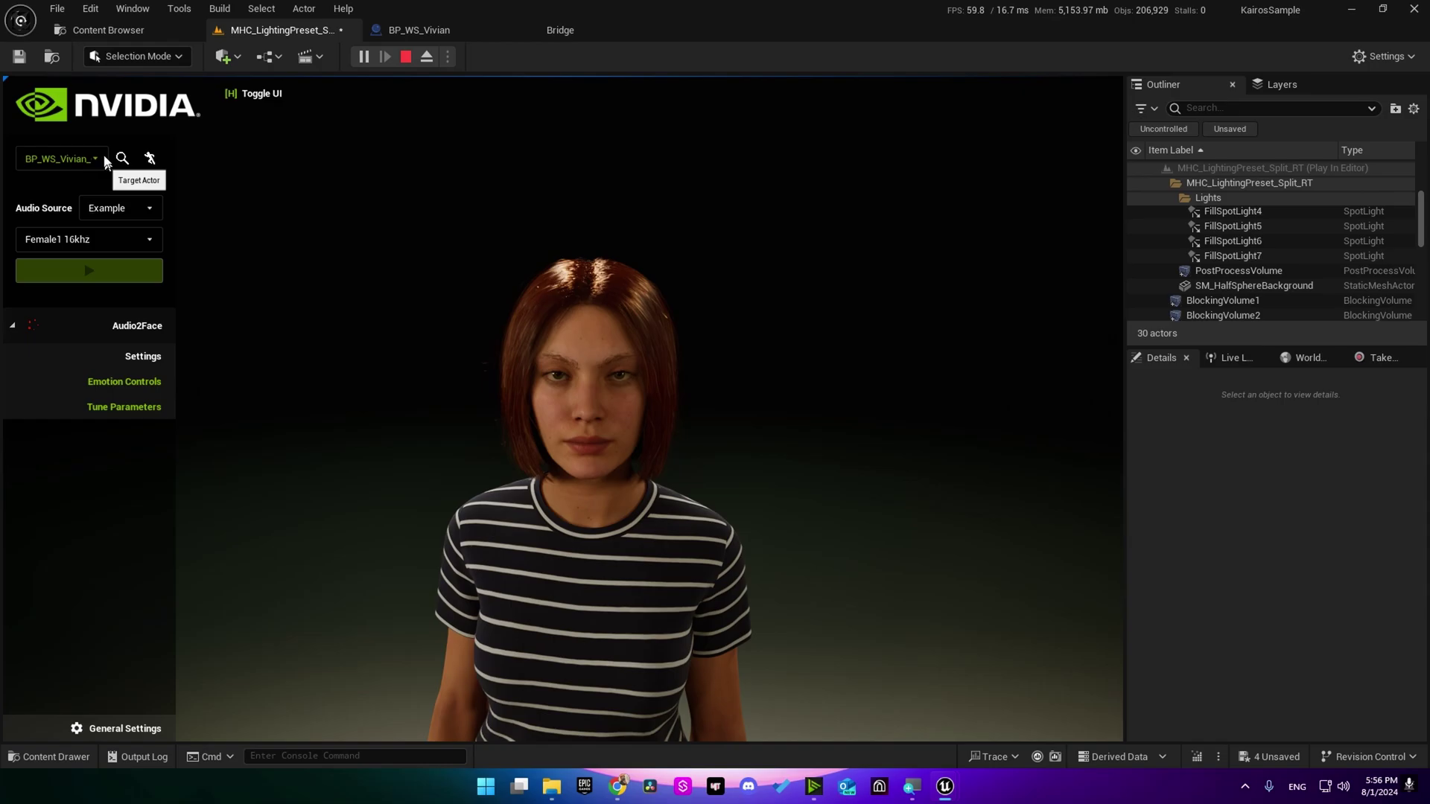
- Check the ACEAudioCurveSource component in the BP_WS_Vivian blueprint and return to the running level
click(414, 31)
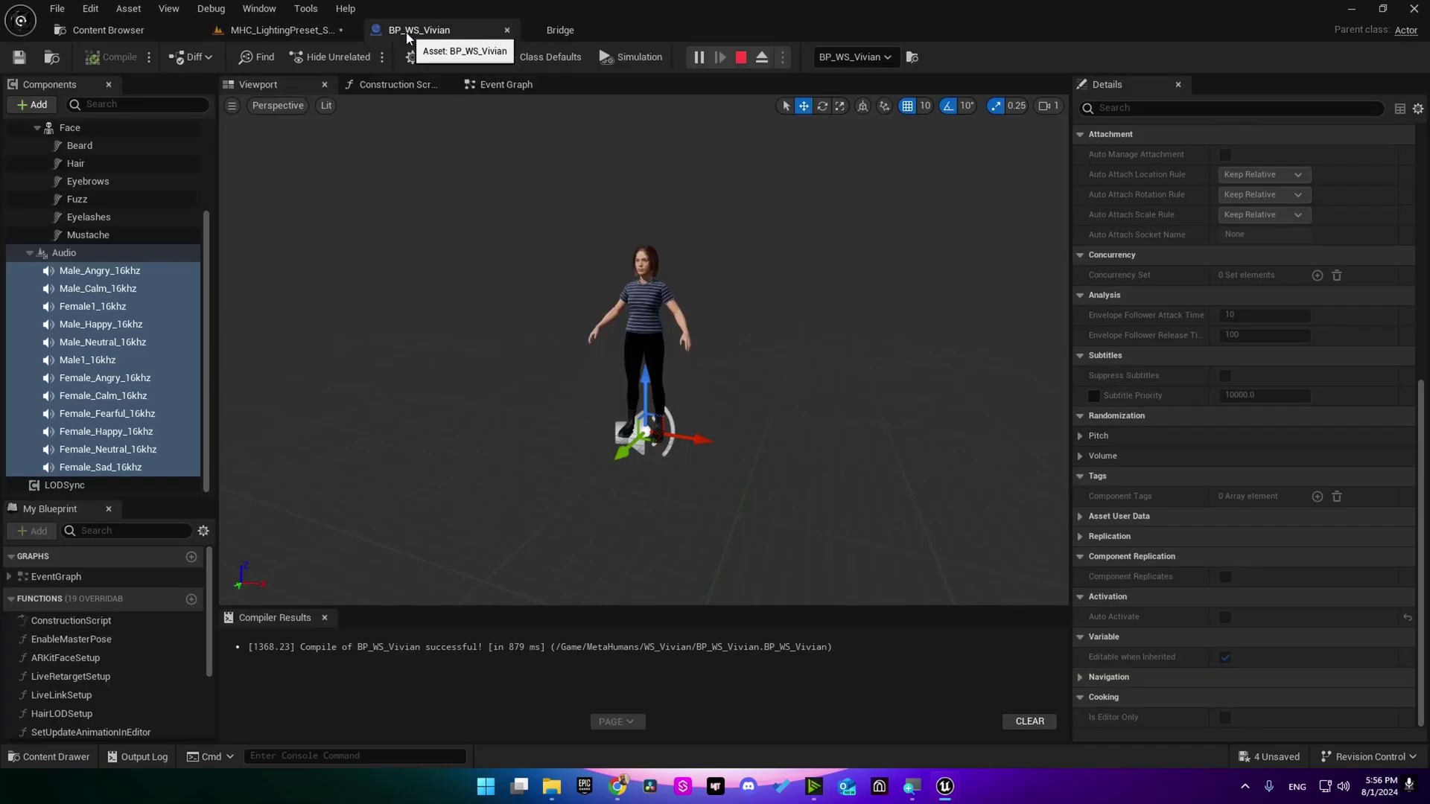
click(143, 166)
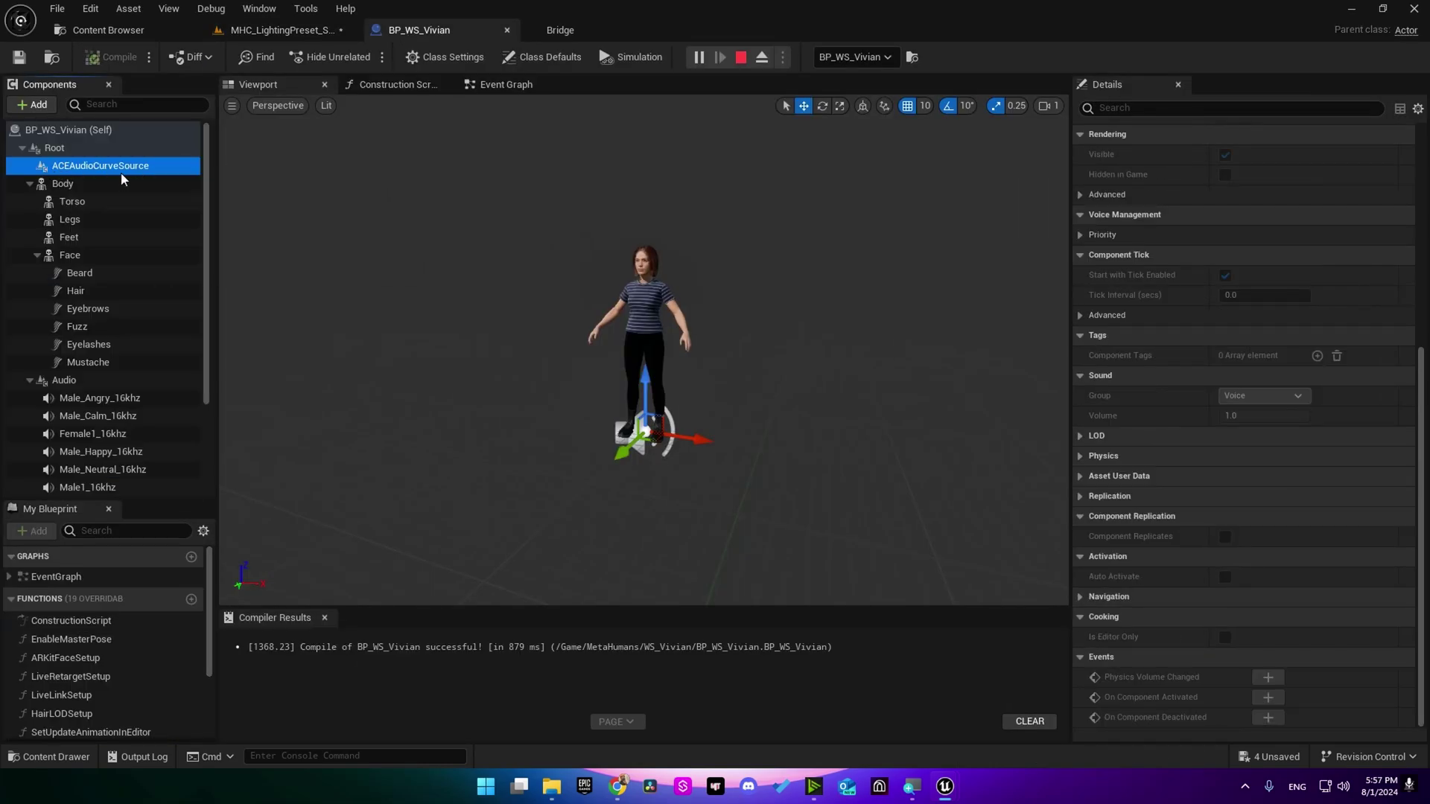
click(295, 31)
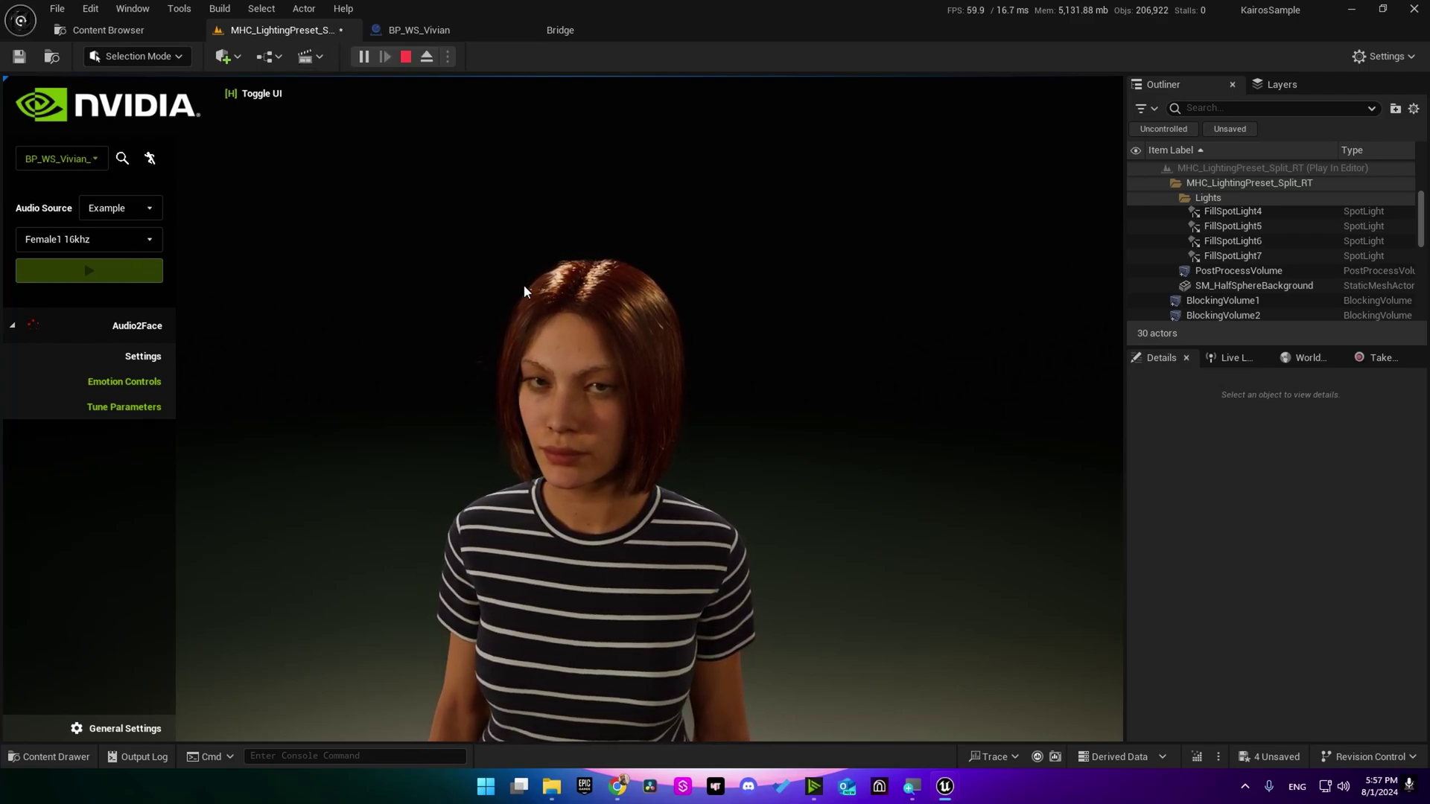
- Try to play the Female Angry 16khz example audio on the MetaHuman
click(89, 160)
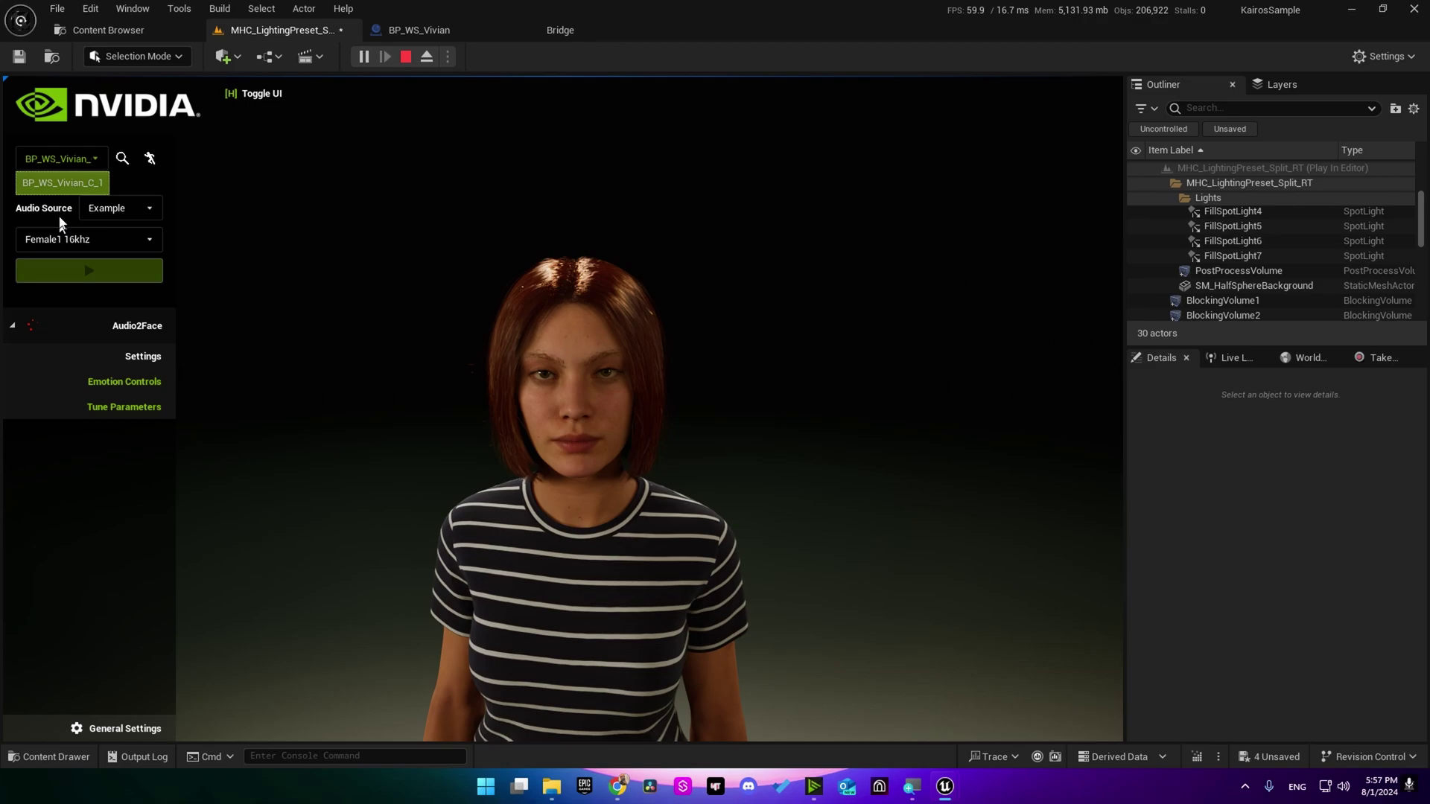
click(97, 239)
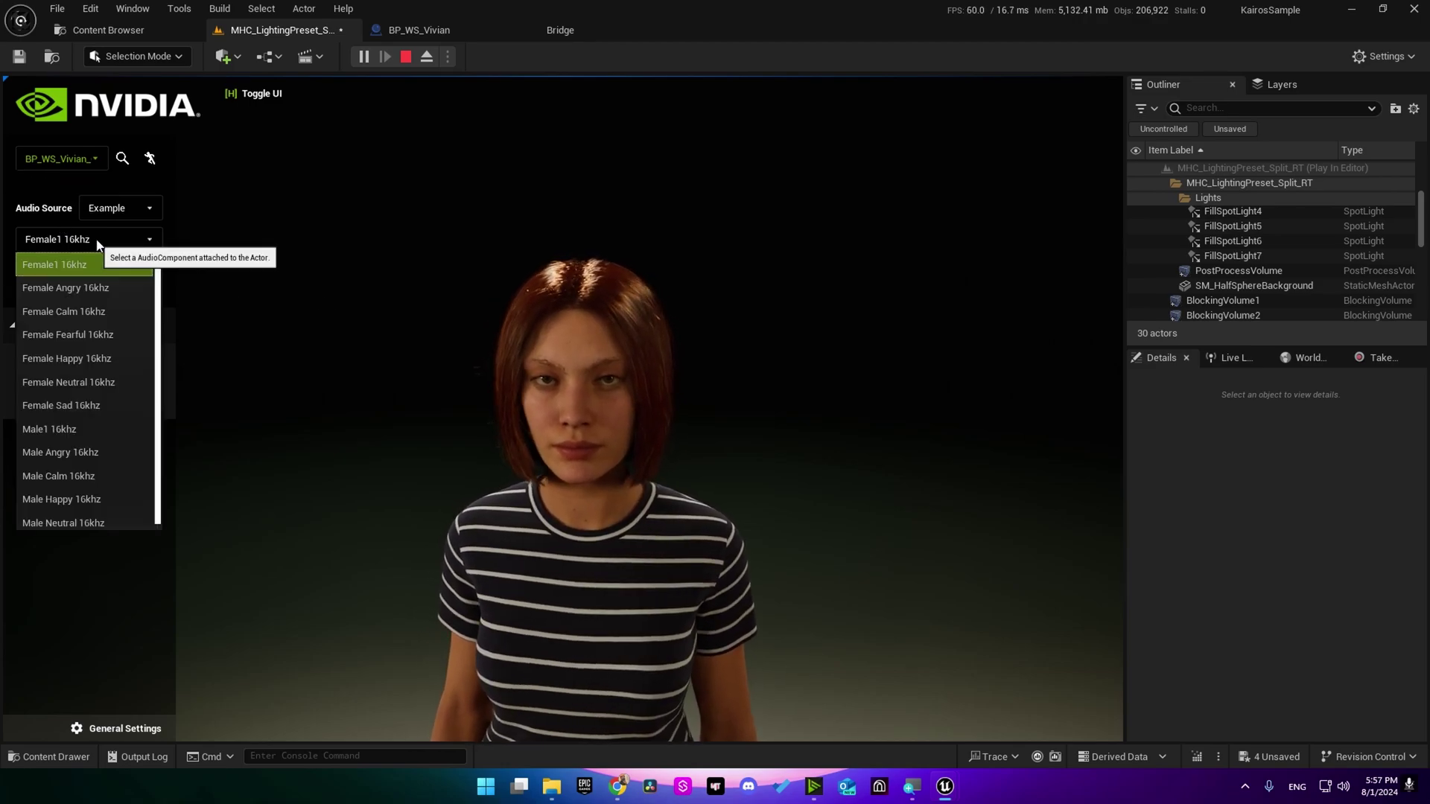
click(149, 289)
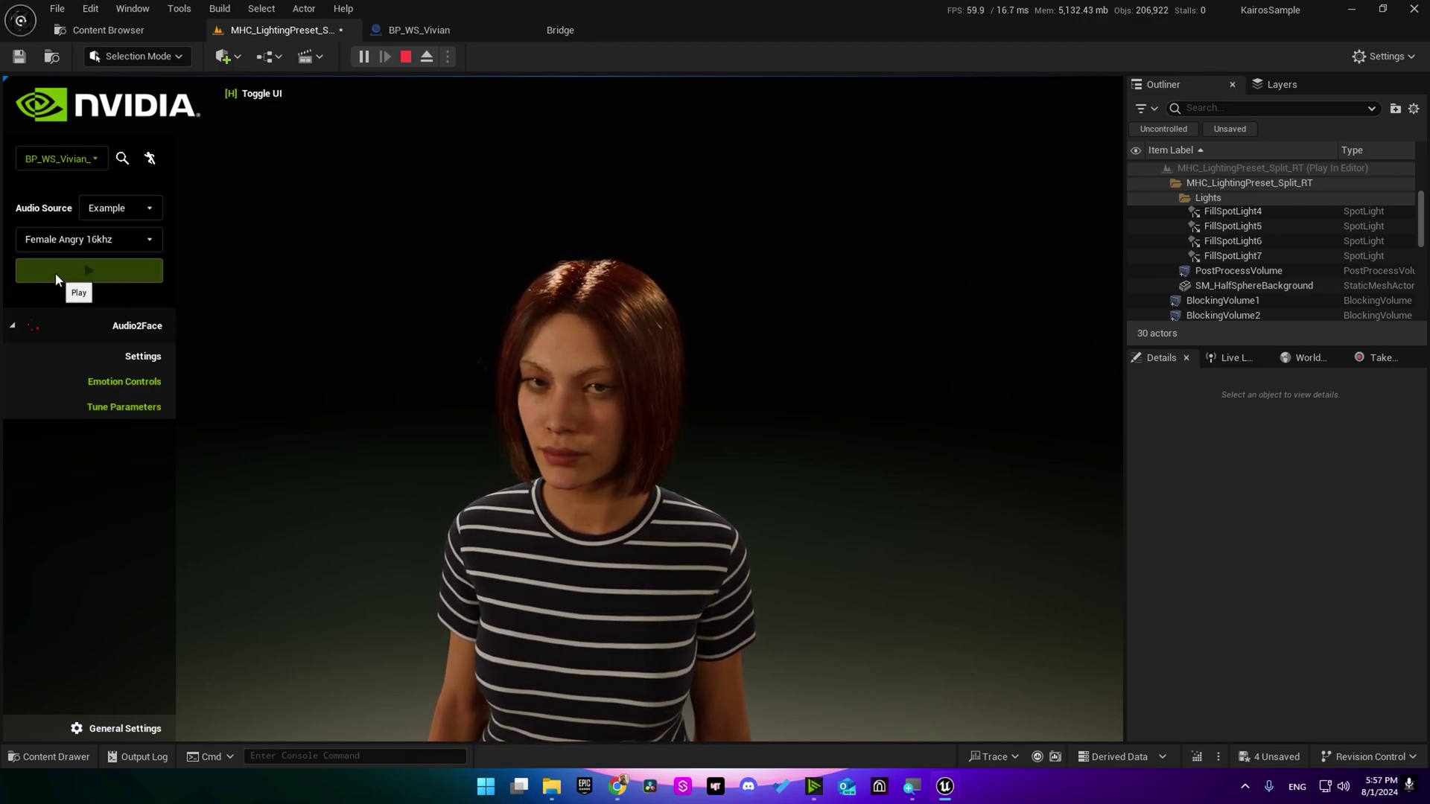
click(88, 273)
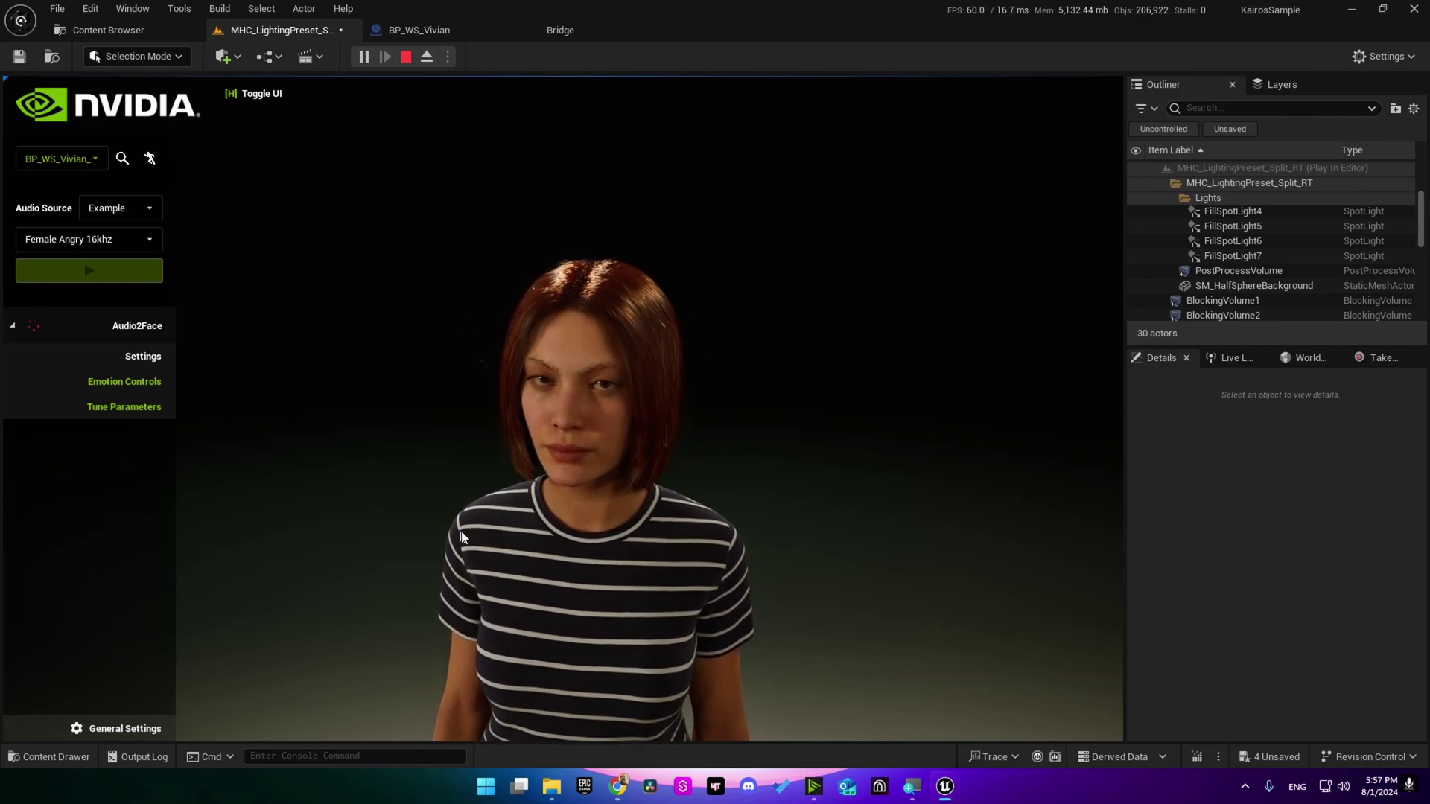
- Open the Audio2Face connection settings, and clear the desktop by minimizing the editor and closing the Retarget Animations window
click(141, 358)
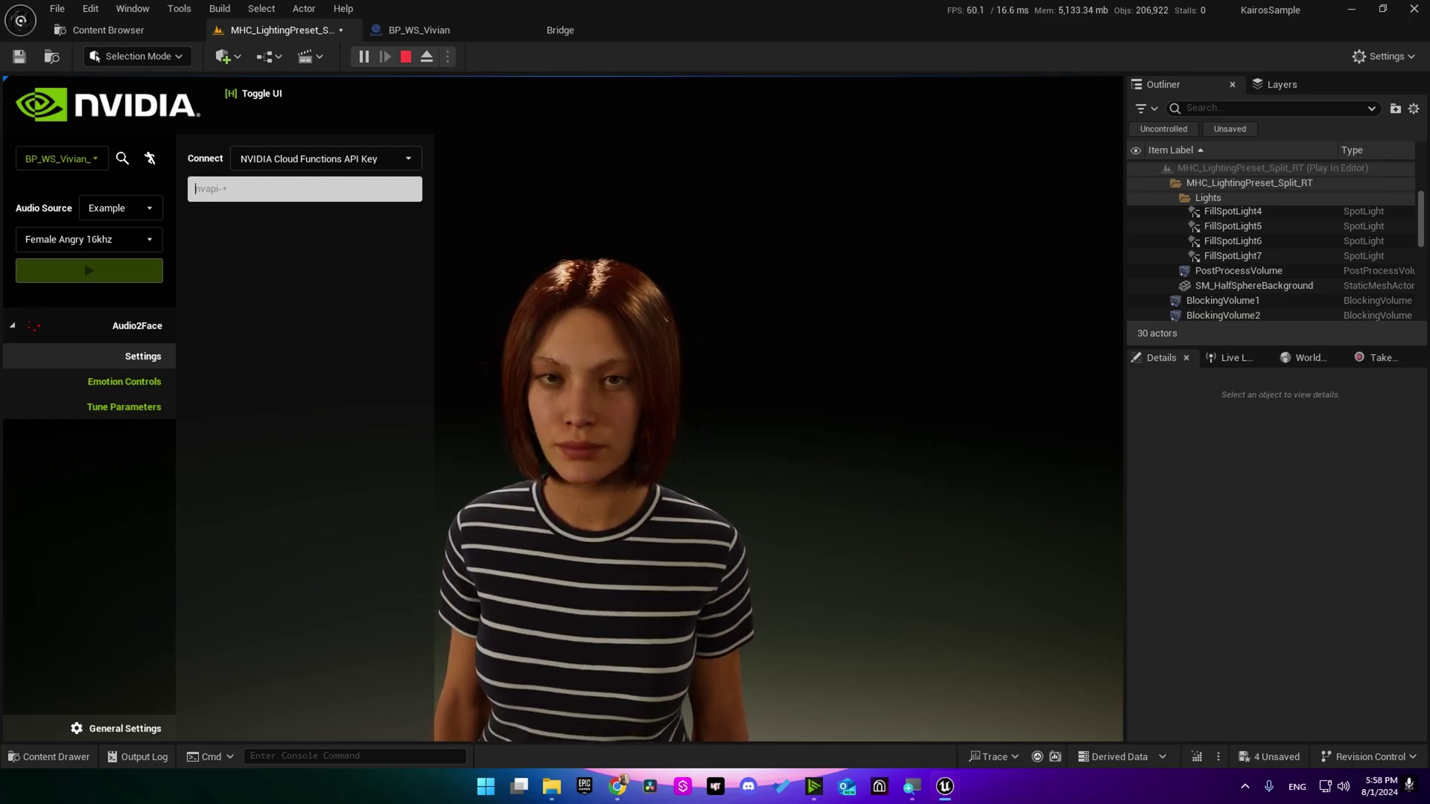
click(1350, 10)
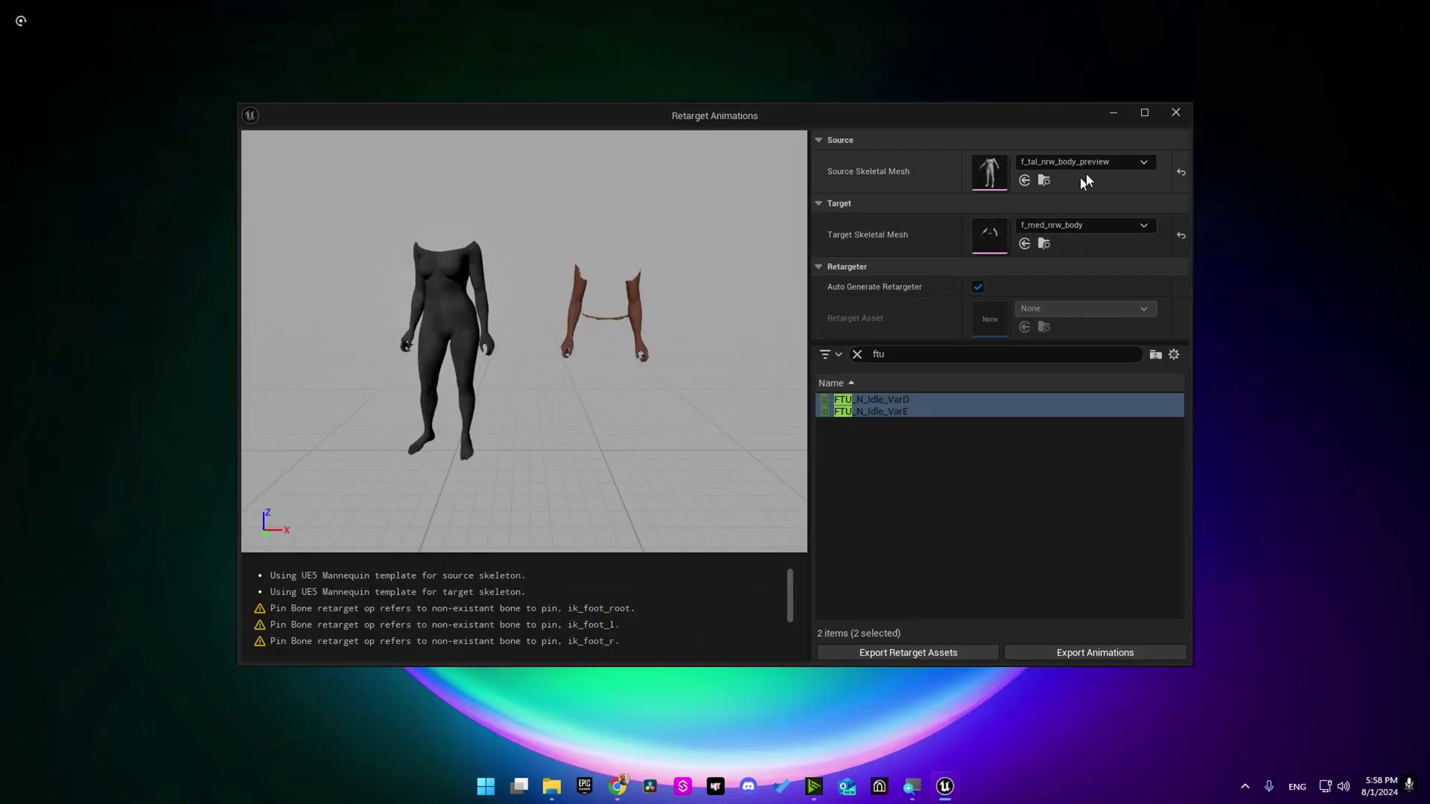
click(1170, 115)
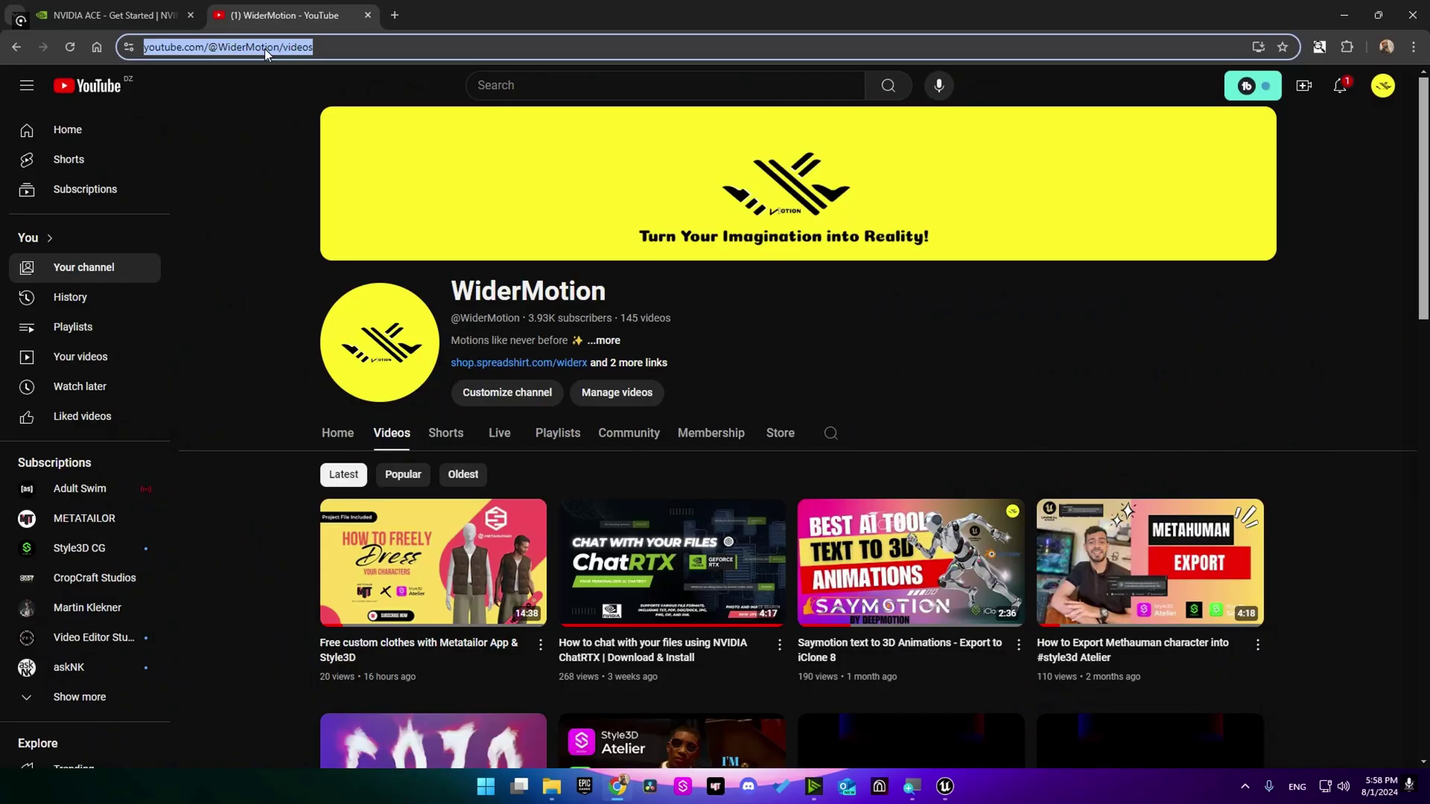
- Open build.nvidia.com/nvidia/audio2face in the browser and log in to the NVIDIA account with the account e-mail
text(build)
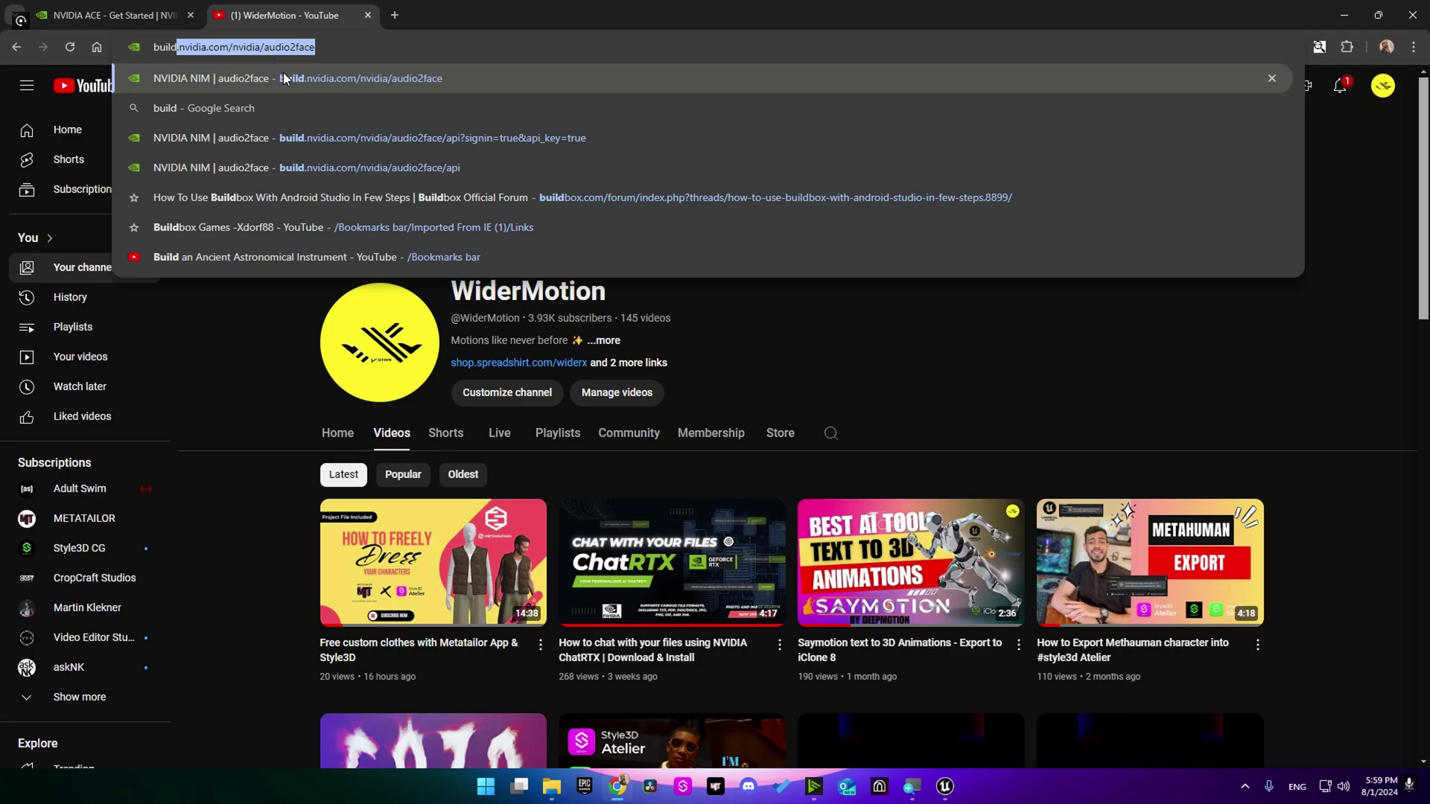
click(283, 76)
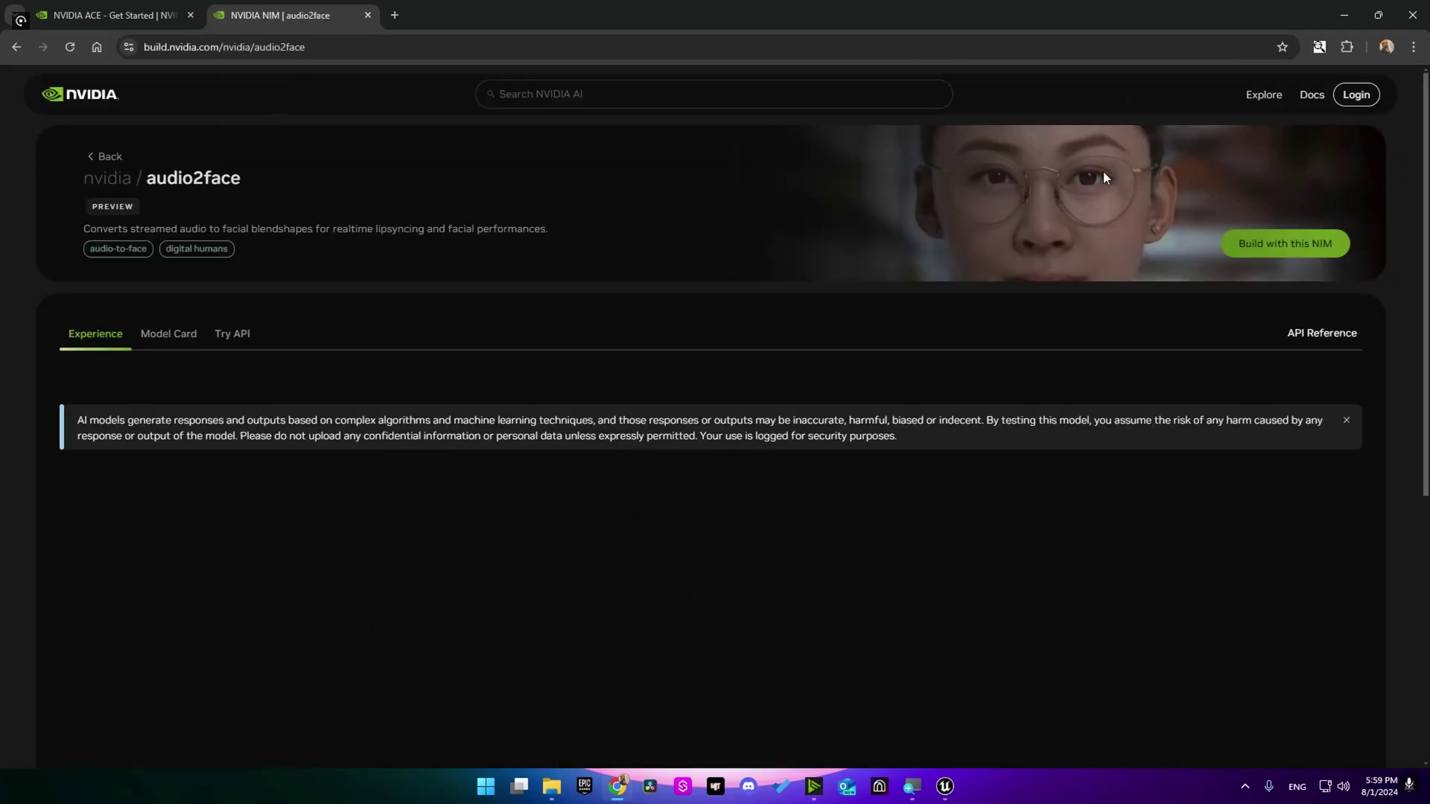
click(1356, 96)
text(na)
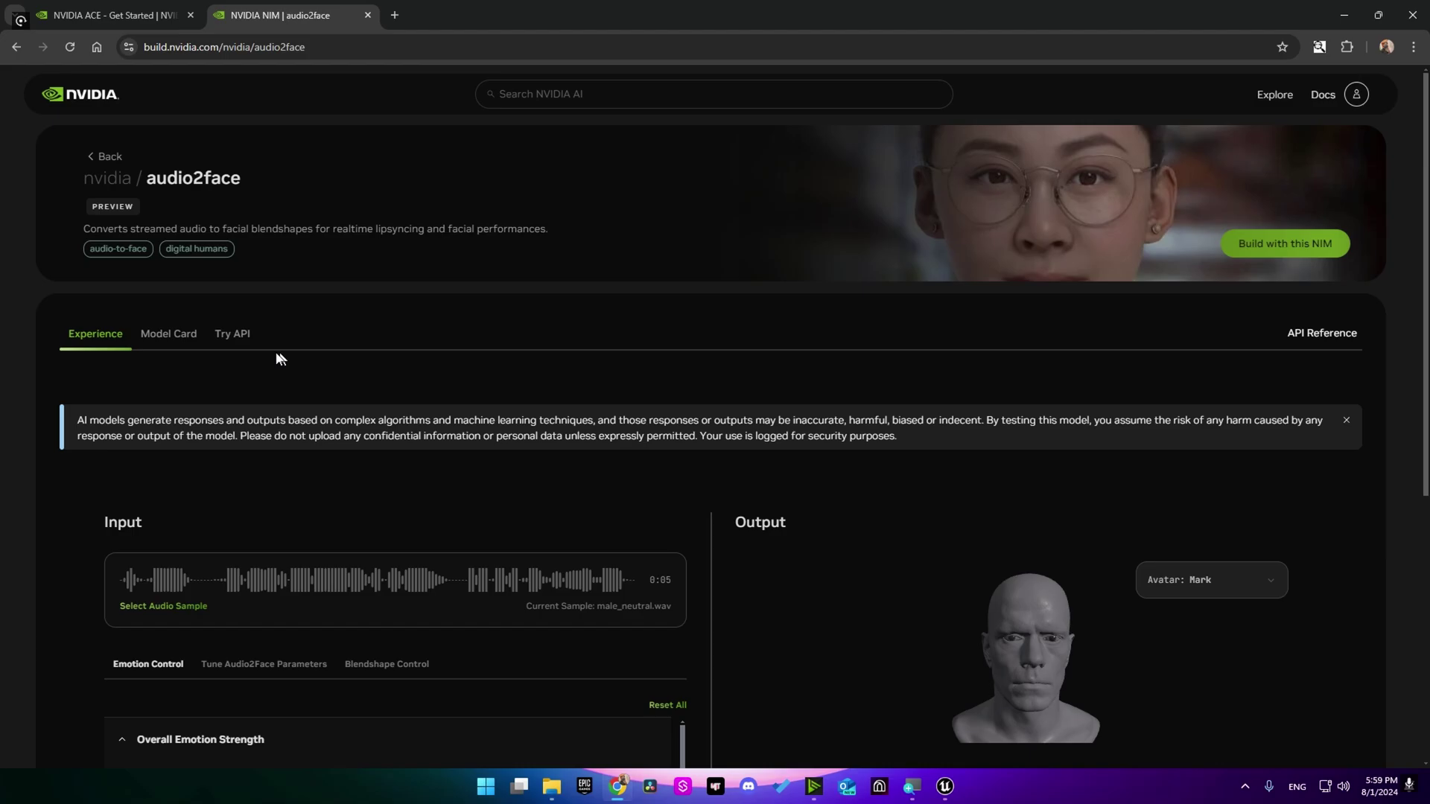
- Generate an API key from the audio2face Try API page, copy it and close the key dialog
click(231, 334)
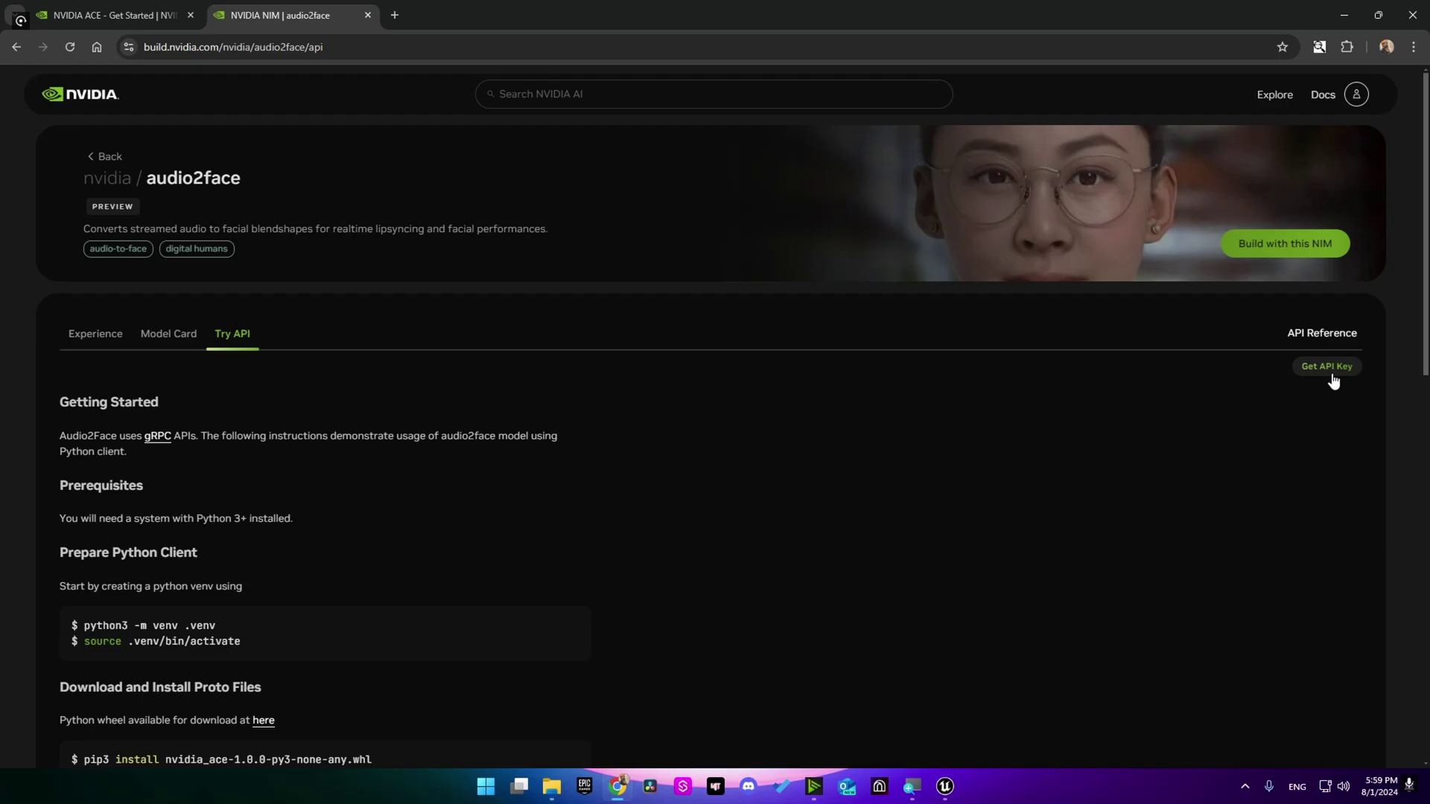
click(1329, 369)
click(937, 471)
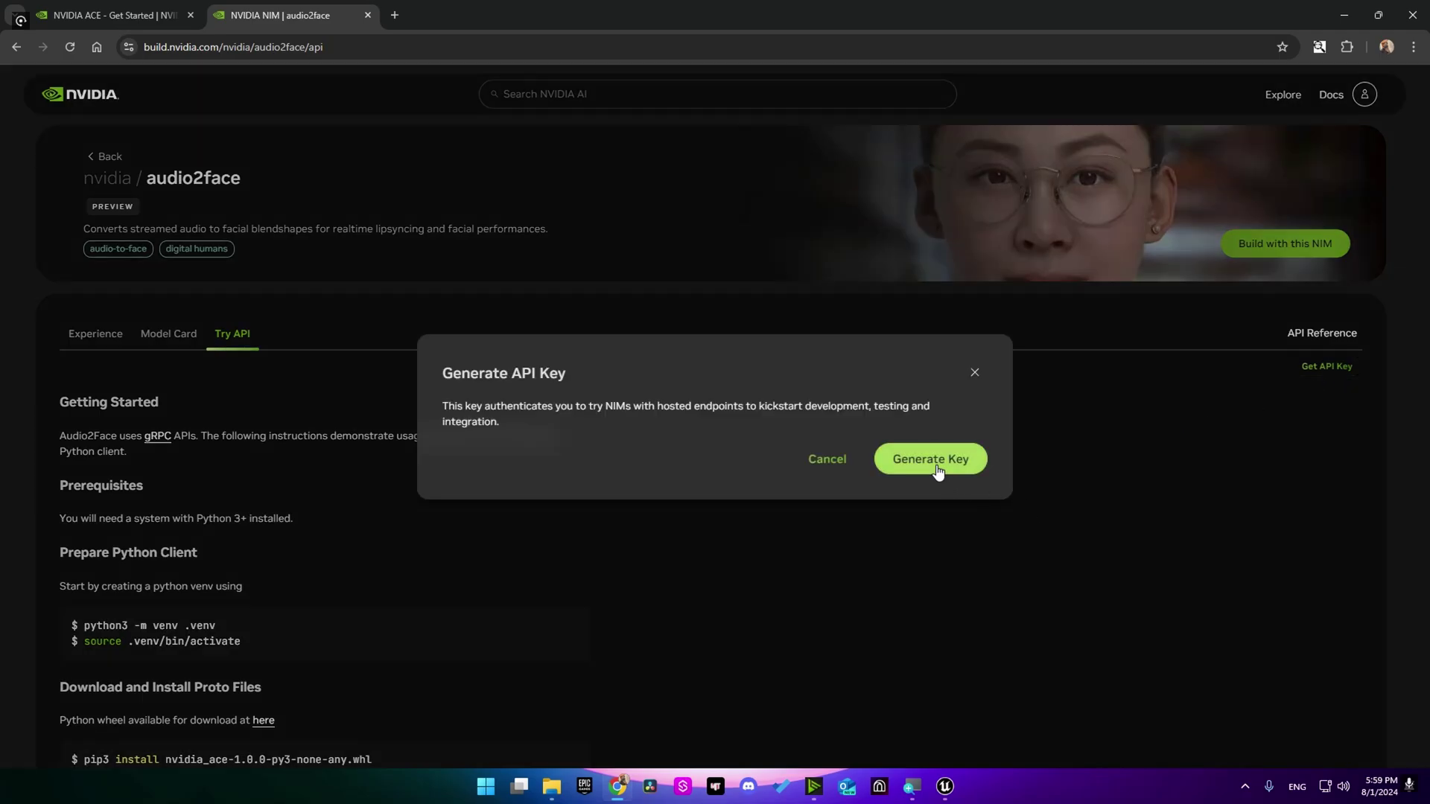
click(980, 462)
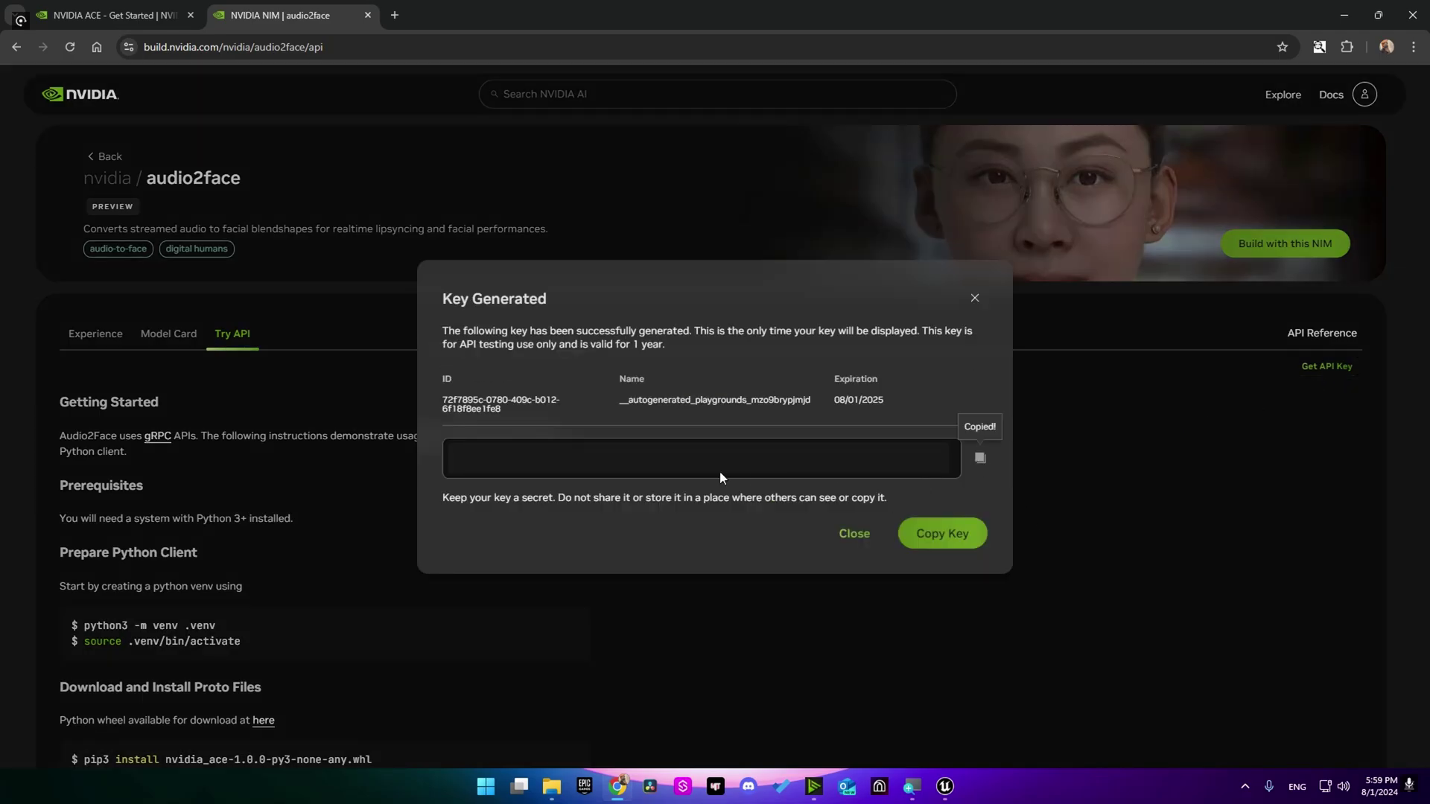
click(849, 533)
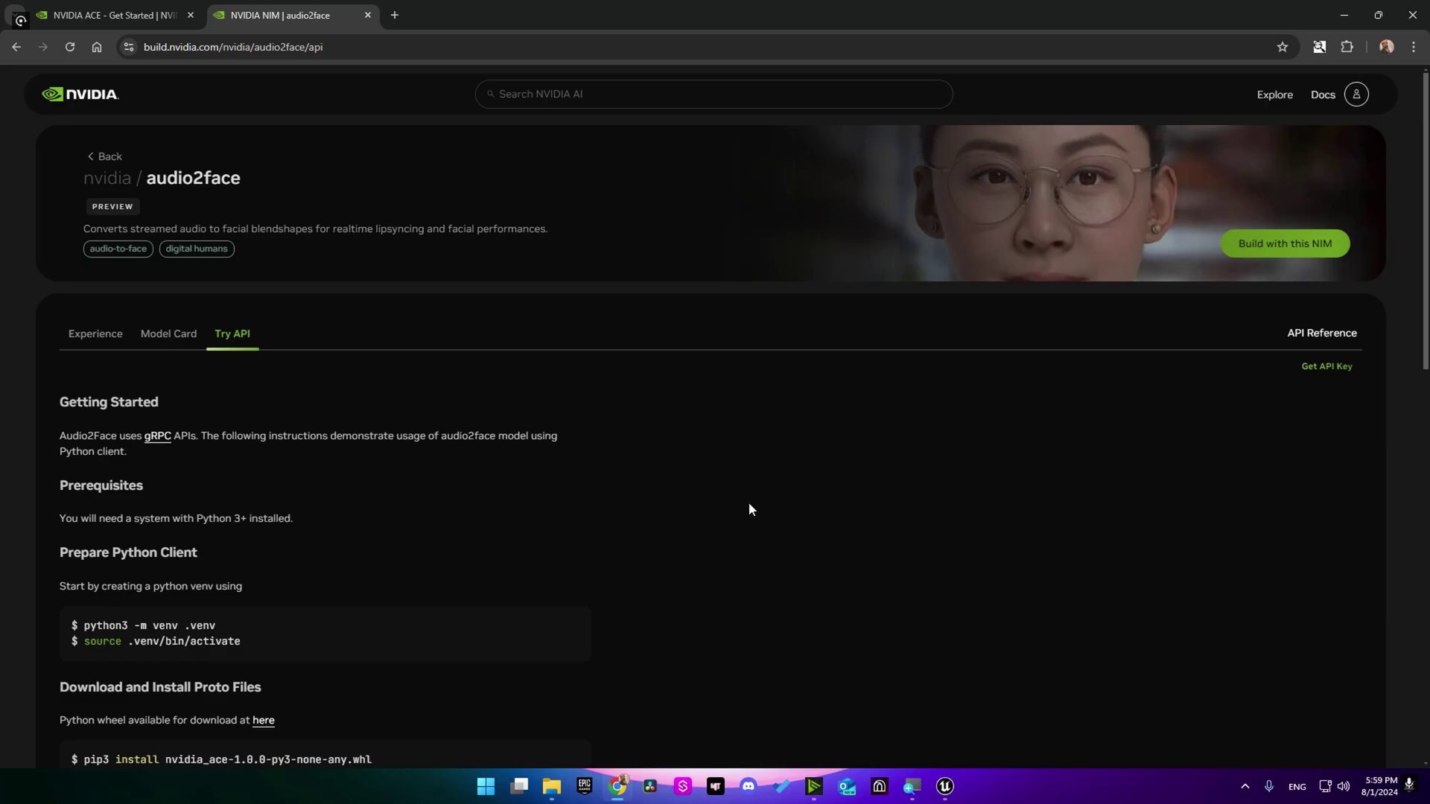
- Switch back to Unreal Engine, paste the NVIDIA Cloud Functions API key into the Audio2Face settings and collapse the Audio2Face section
key(alt+Tab)
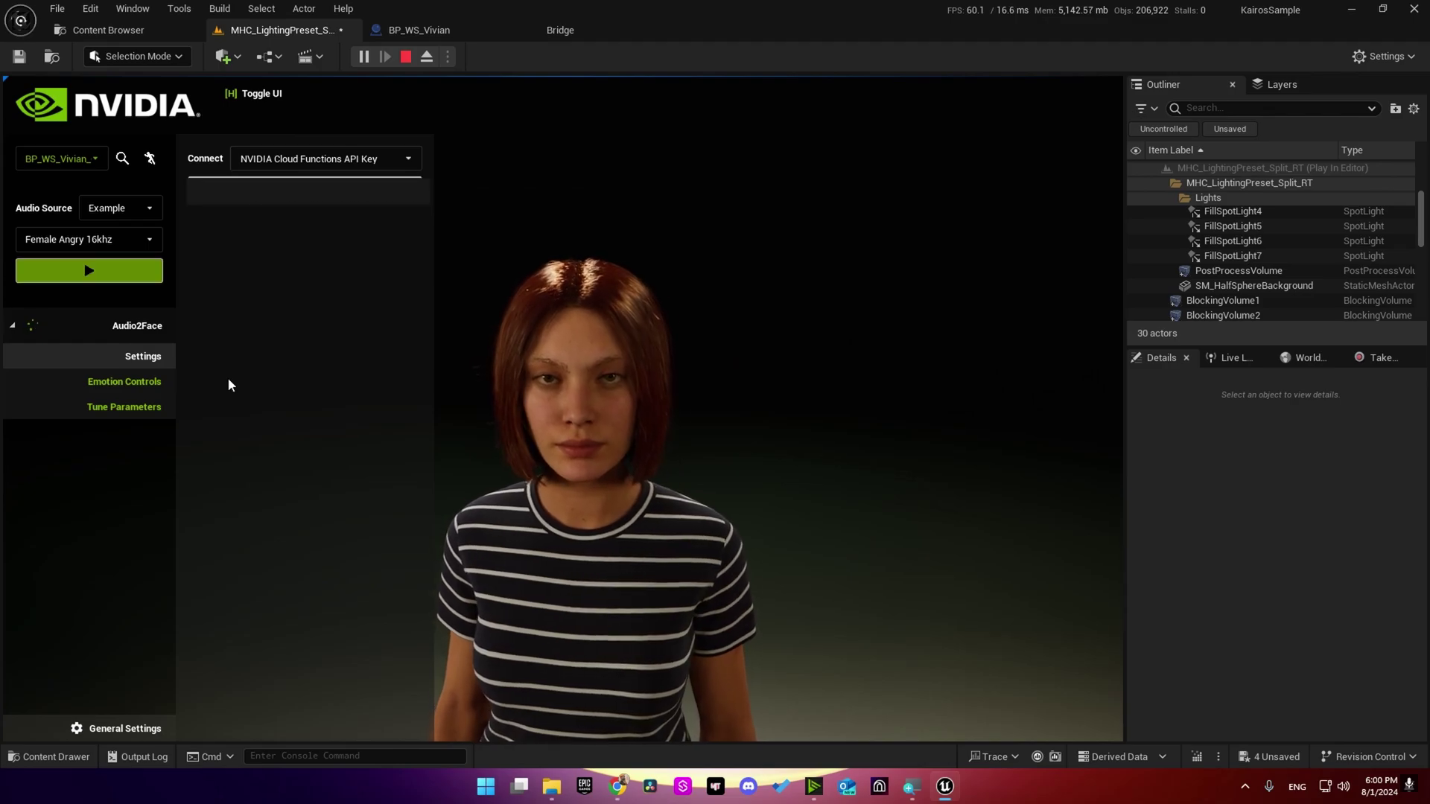
click(136, 334)
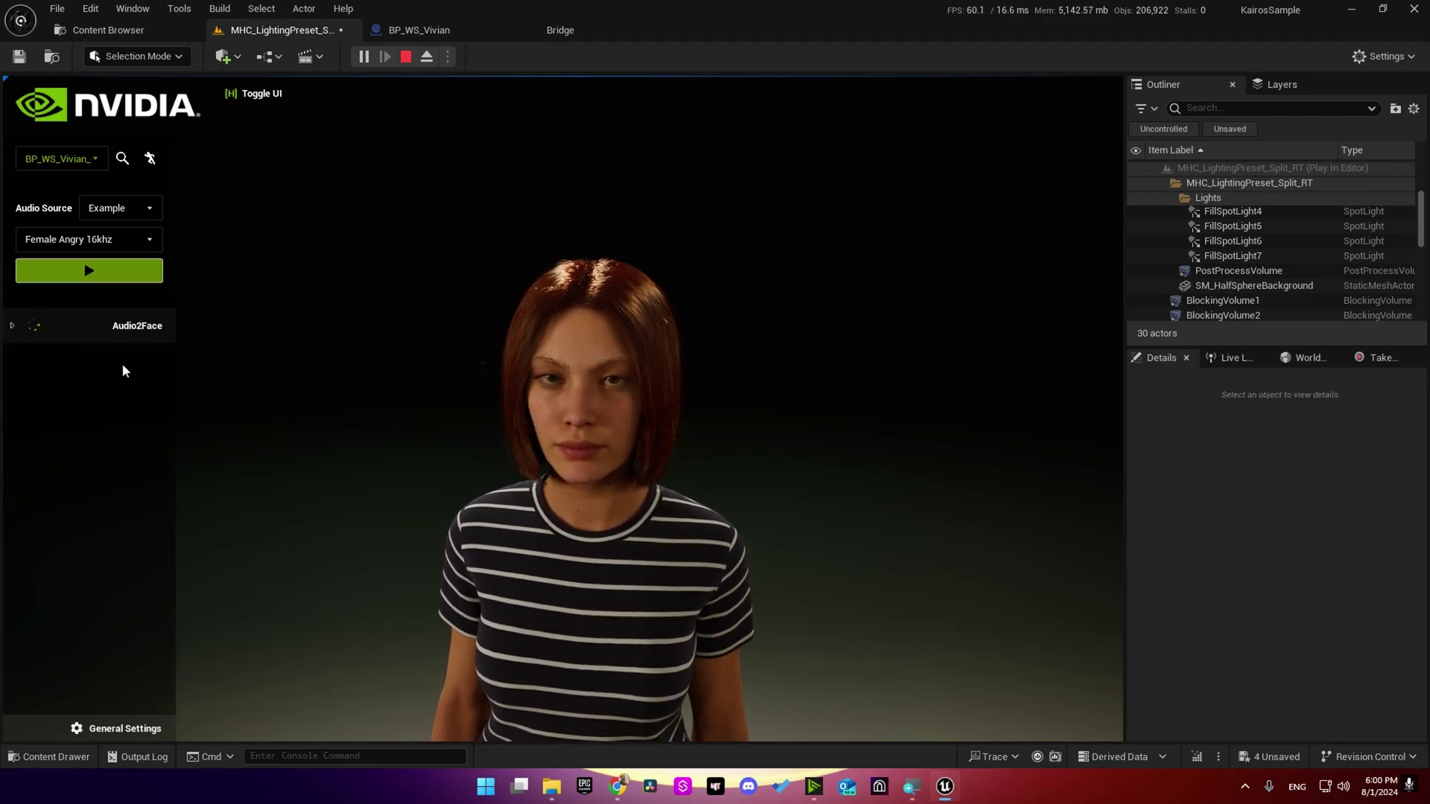
- Choose the Female Calm 16khz example audio and play it on the MetaHuman to test the facial animation
click(104, 240)
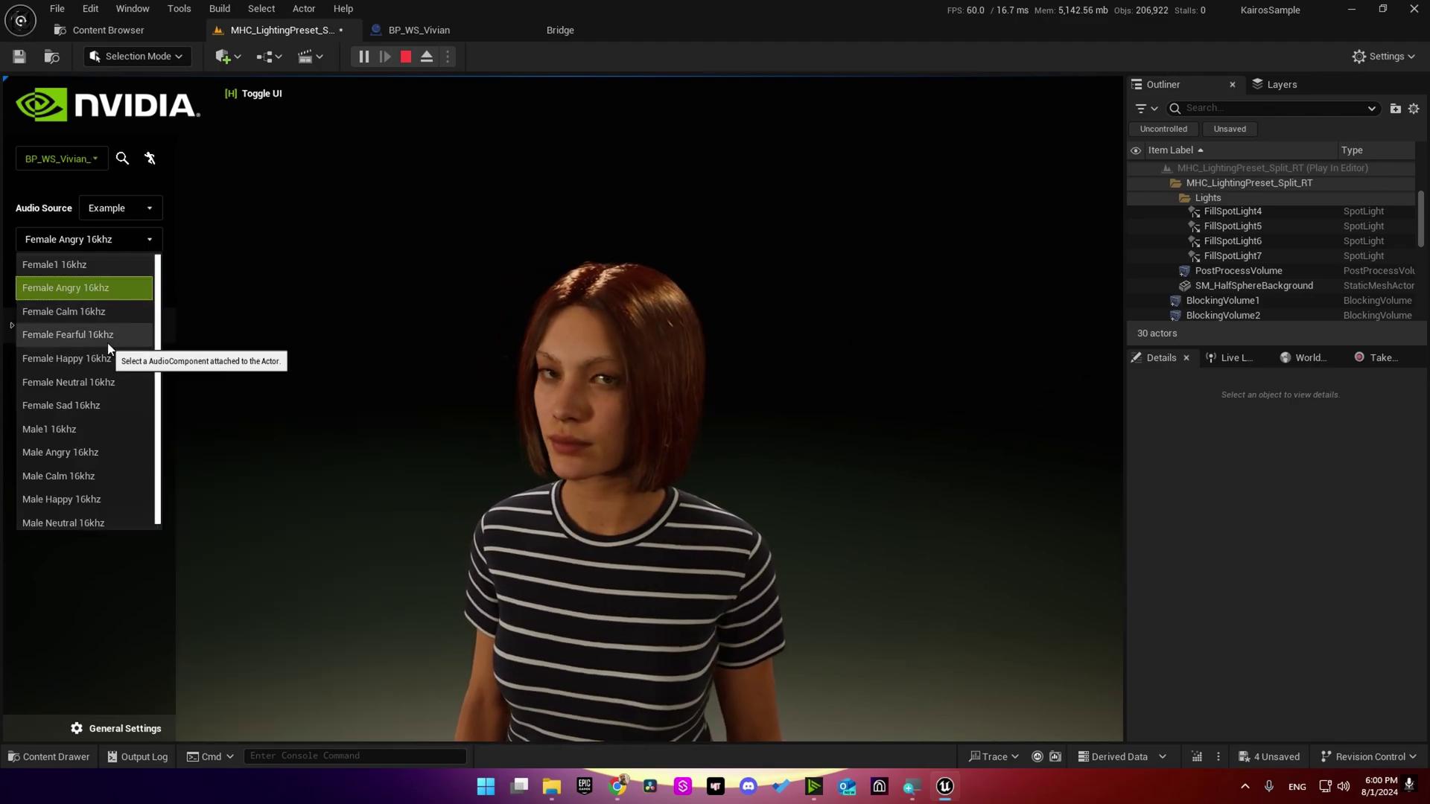
click(73, 313)
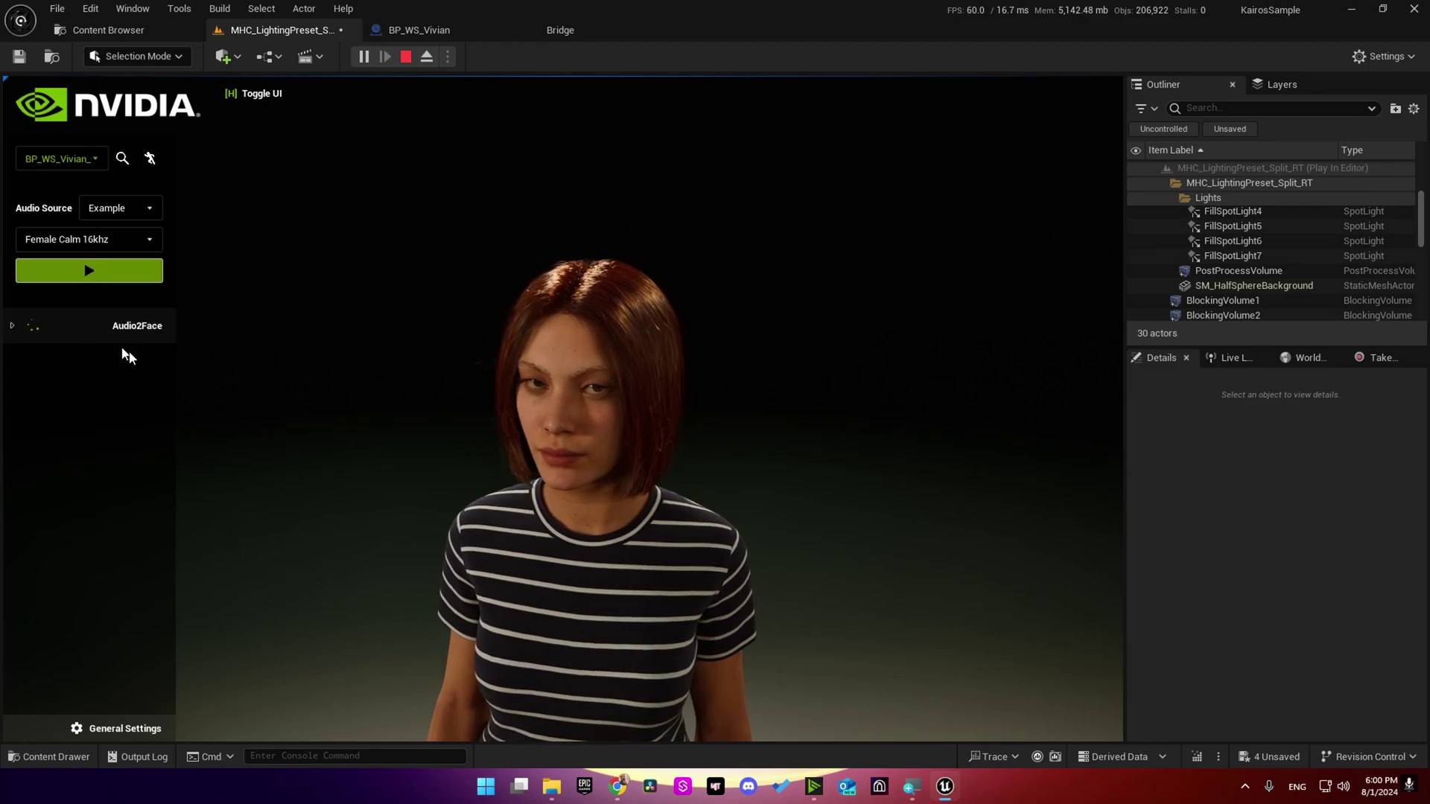
click(88, 271)
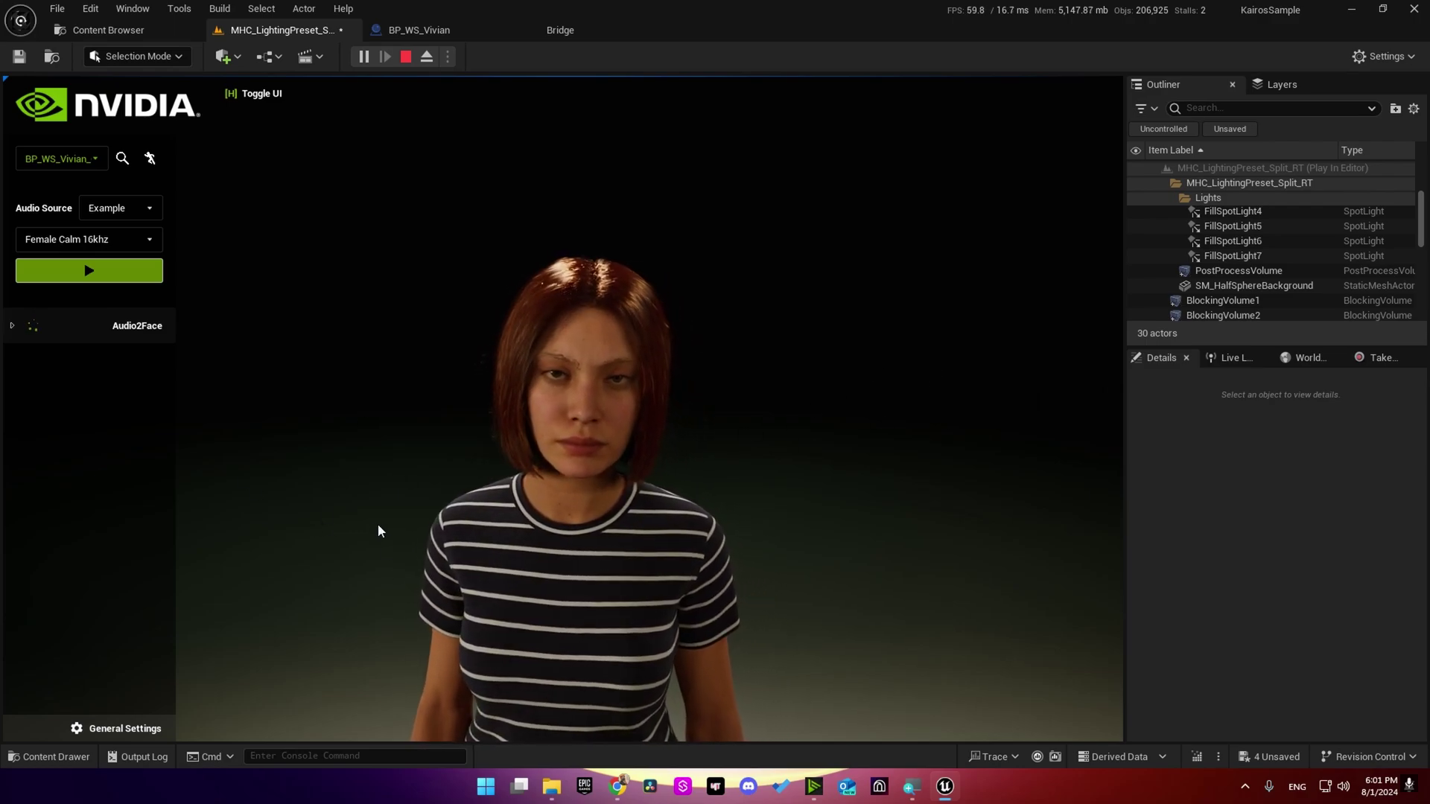
- Open the Emotion Controls under Audio2Face, and end the play session by stopping it and minimizing the editor
click(97, 324)
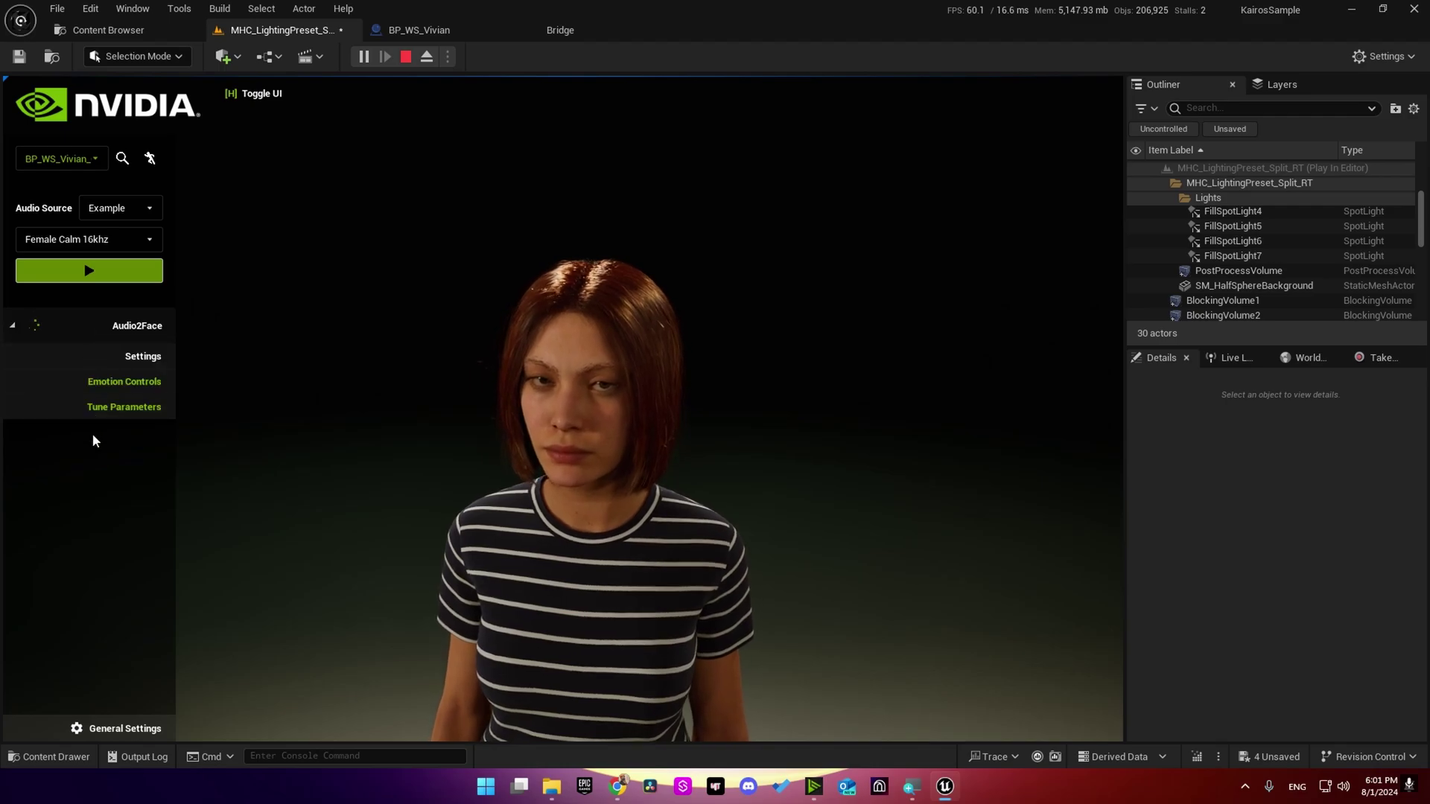
click(140, 382)
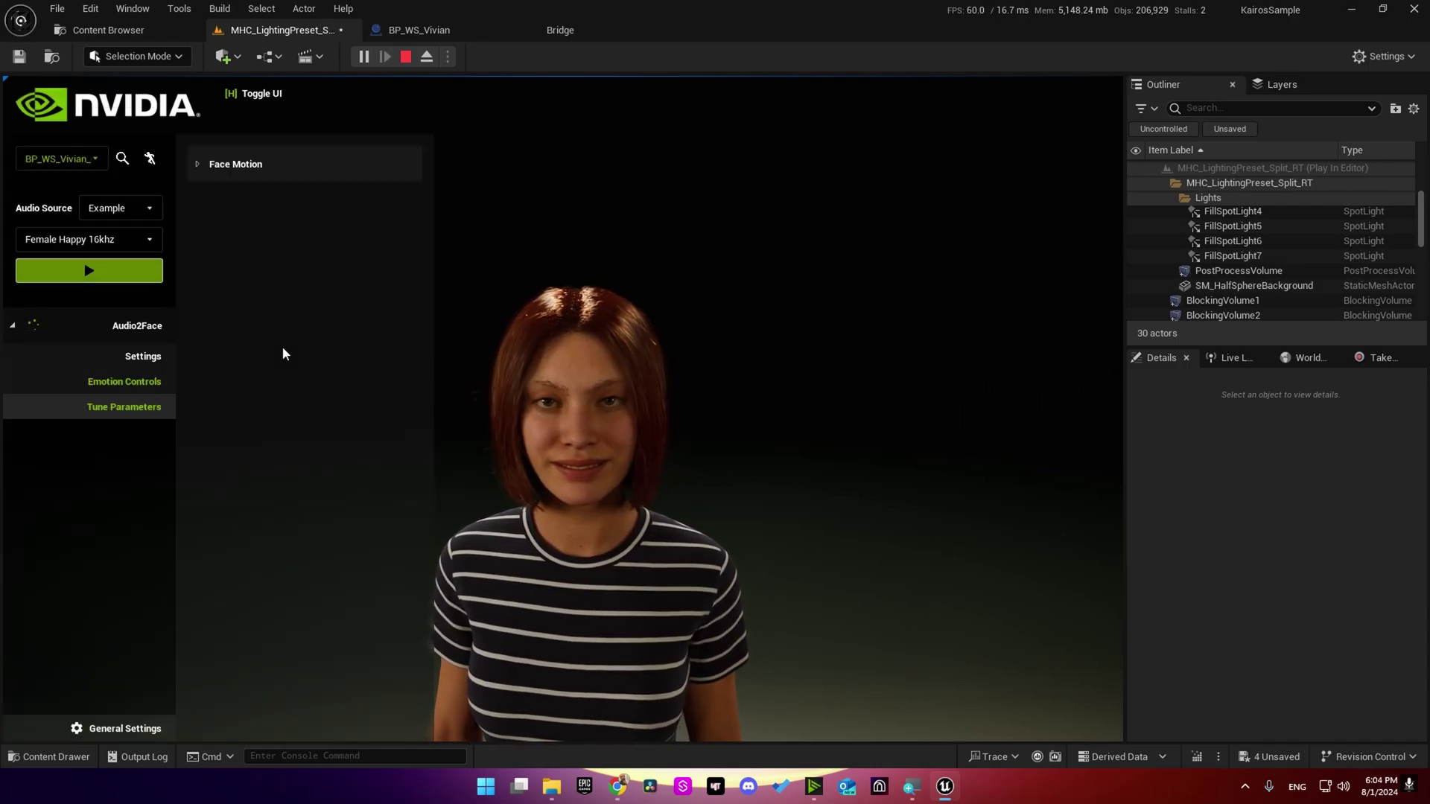
click(405, 57)
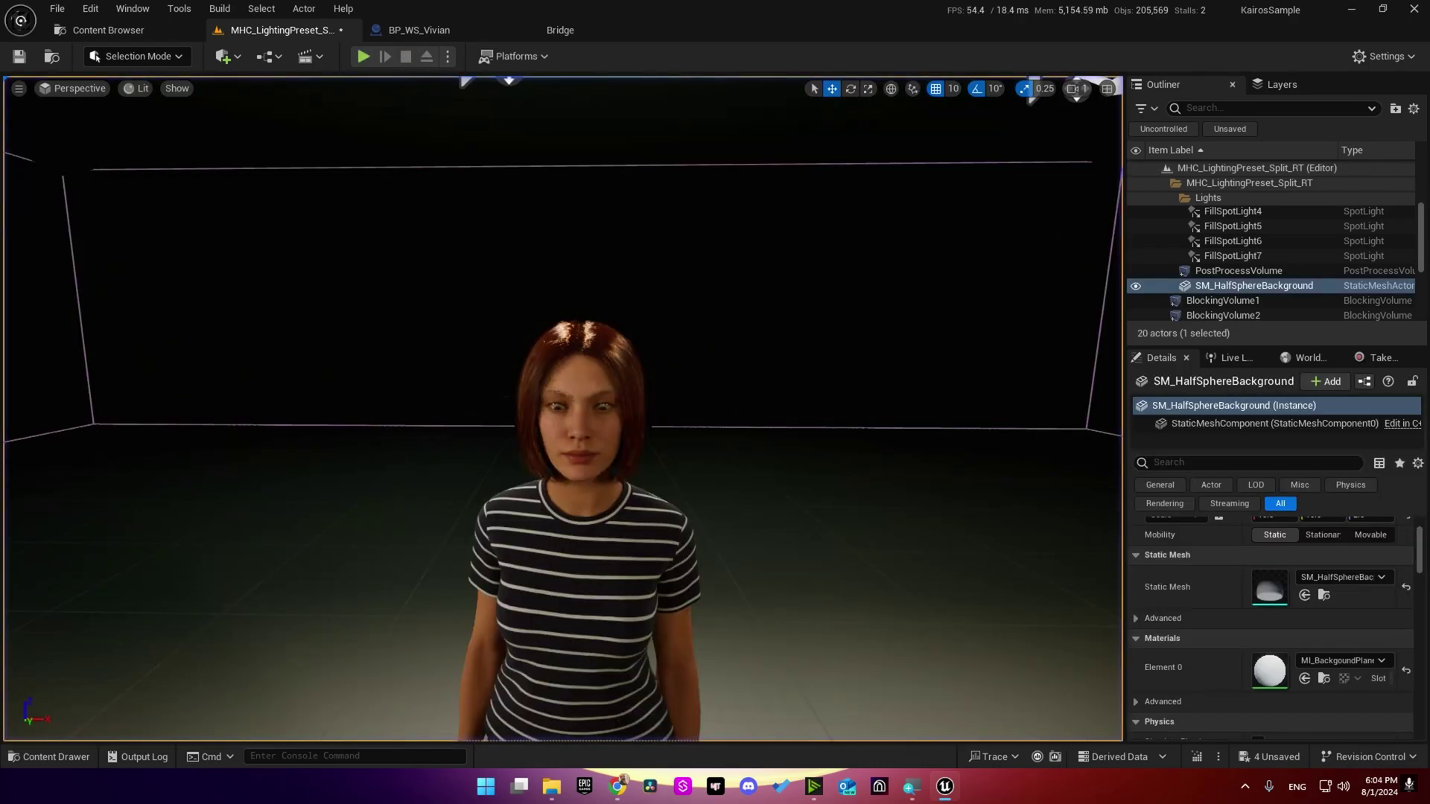
click(1352, 10)
click(1326, 11)
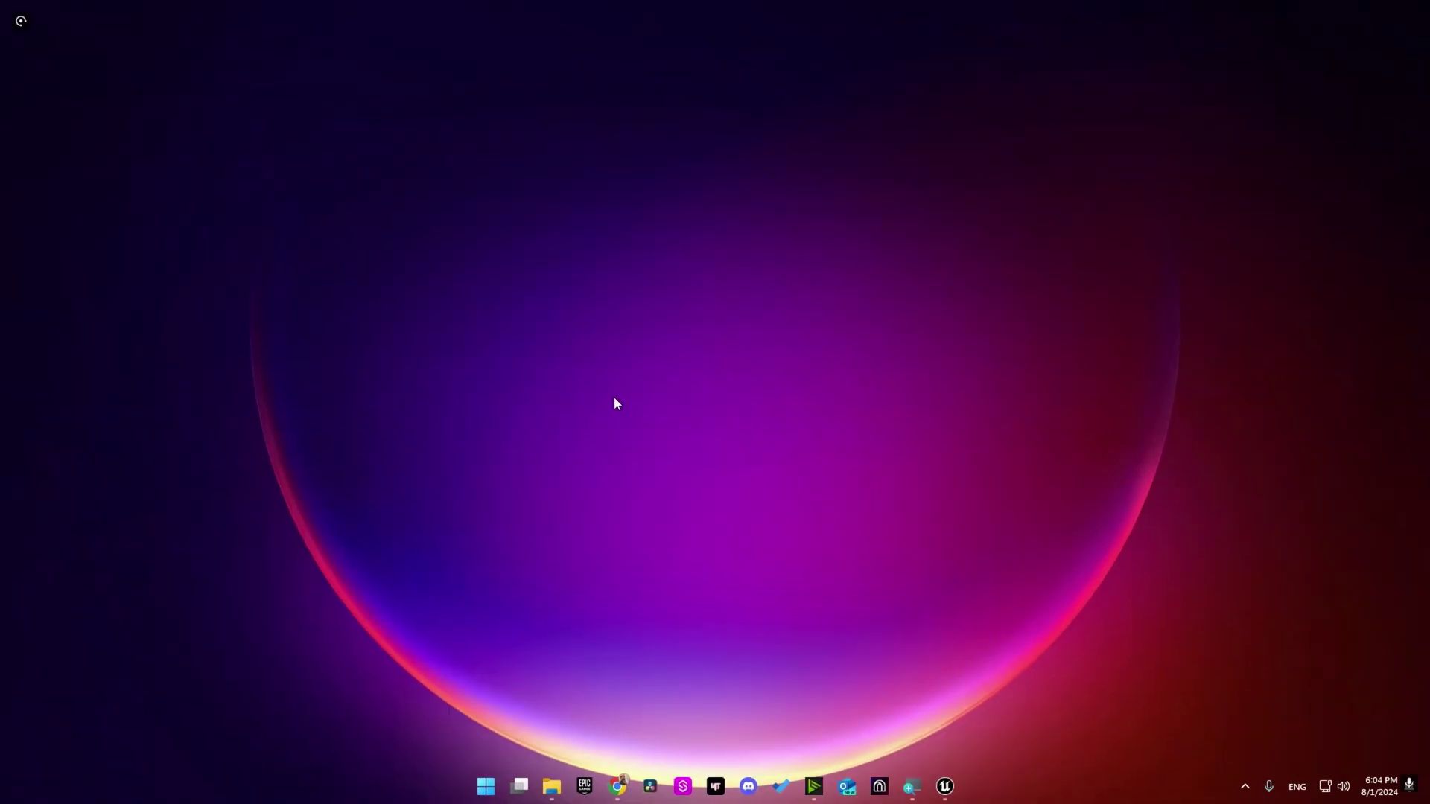